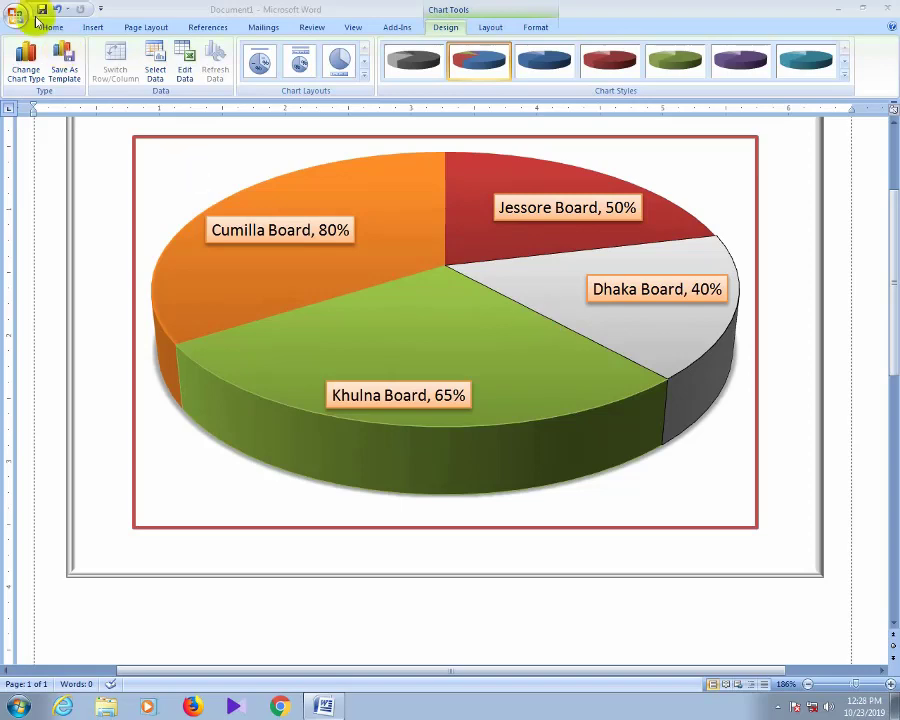
# Step: Show the Insert ribbon commands above the existing four-board 3-D pie chart
pyautogui.click(96, 28)
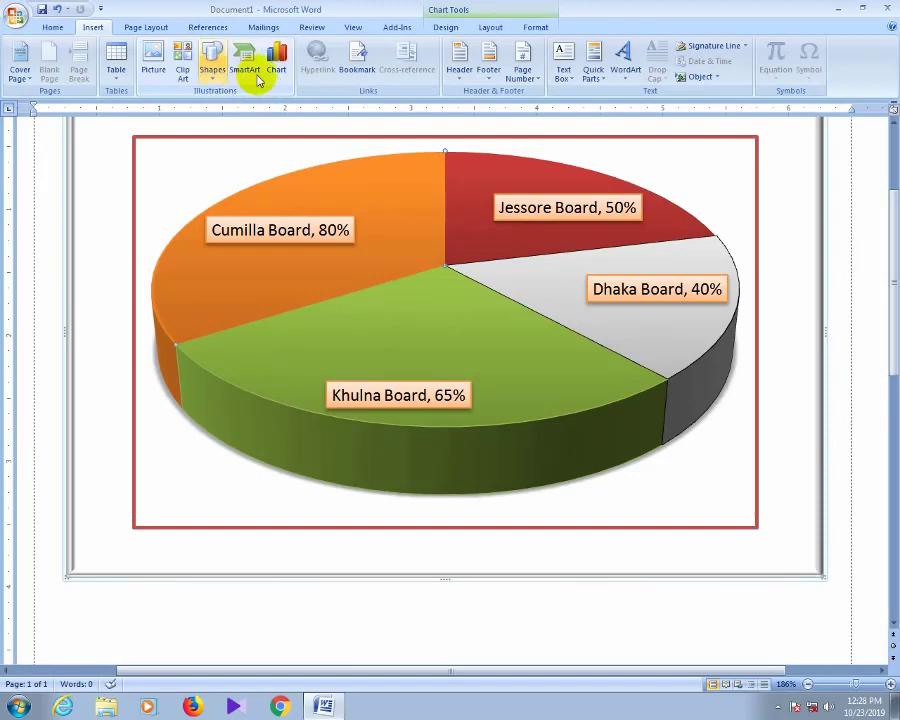
pyautogui.moveTo(893, 226); pyautogui.dragTo(350, 196)
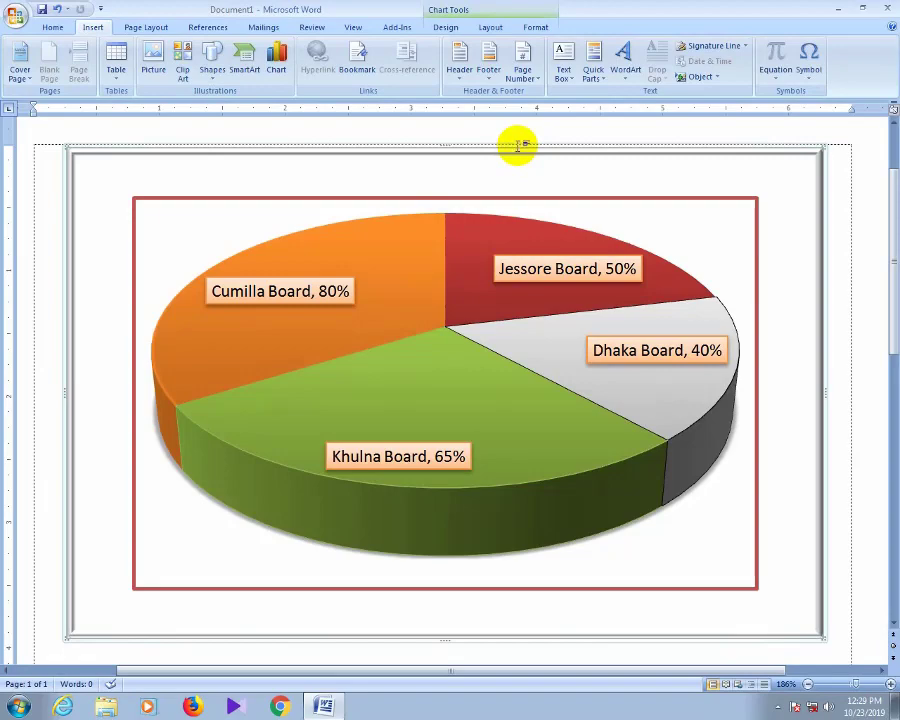
# Step: Delete the old pie chart and browse the column, line, pie, bar and area chart types
pyautogui.press('Delete')
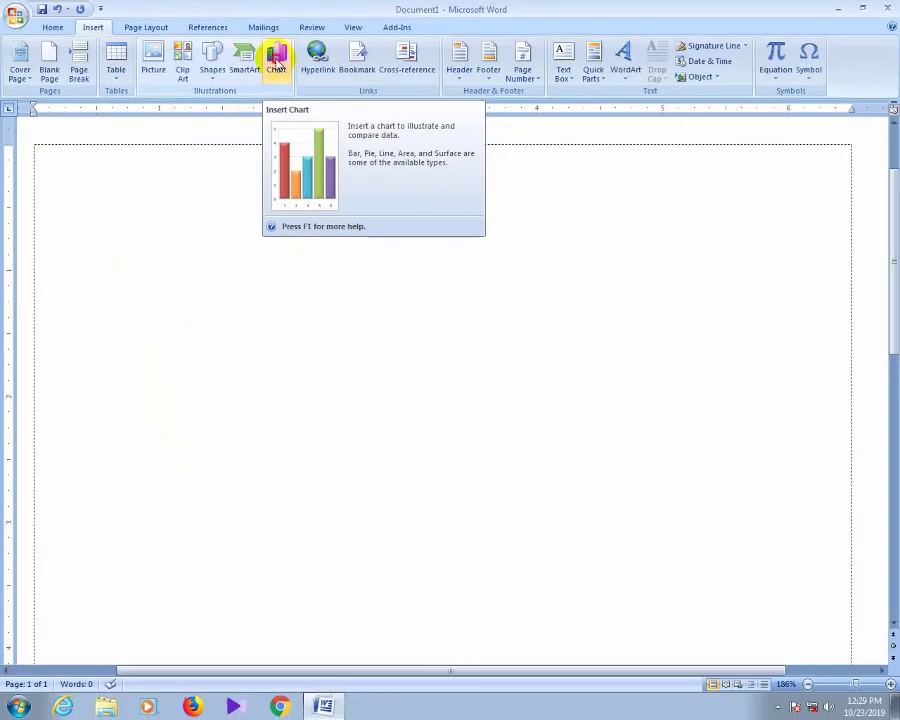
pyautogui.click(276, 62)
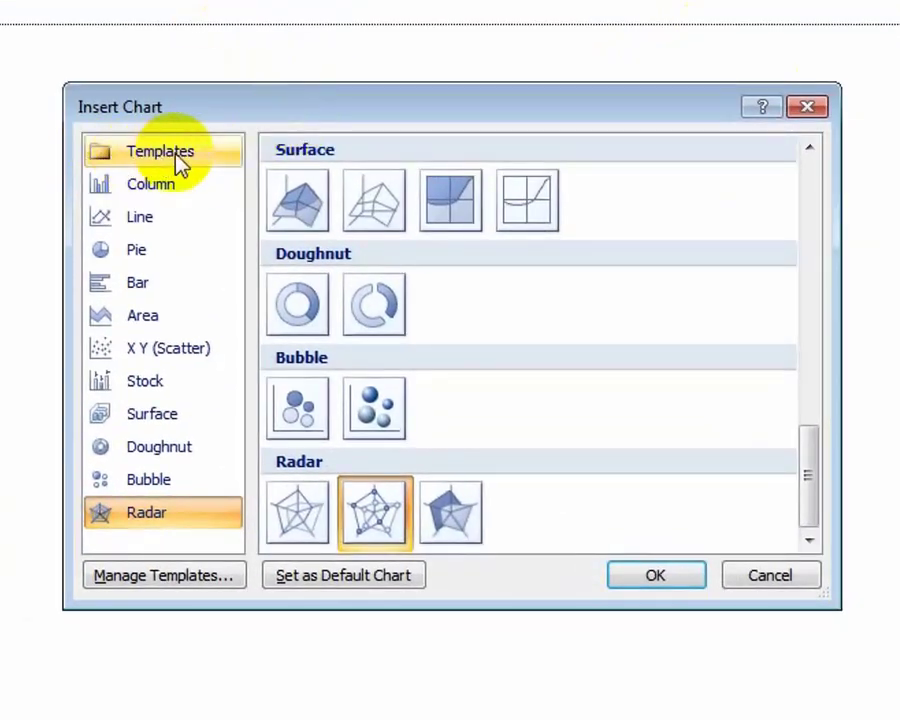
pyautogui.click(168, 188)
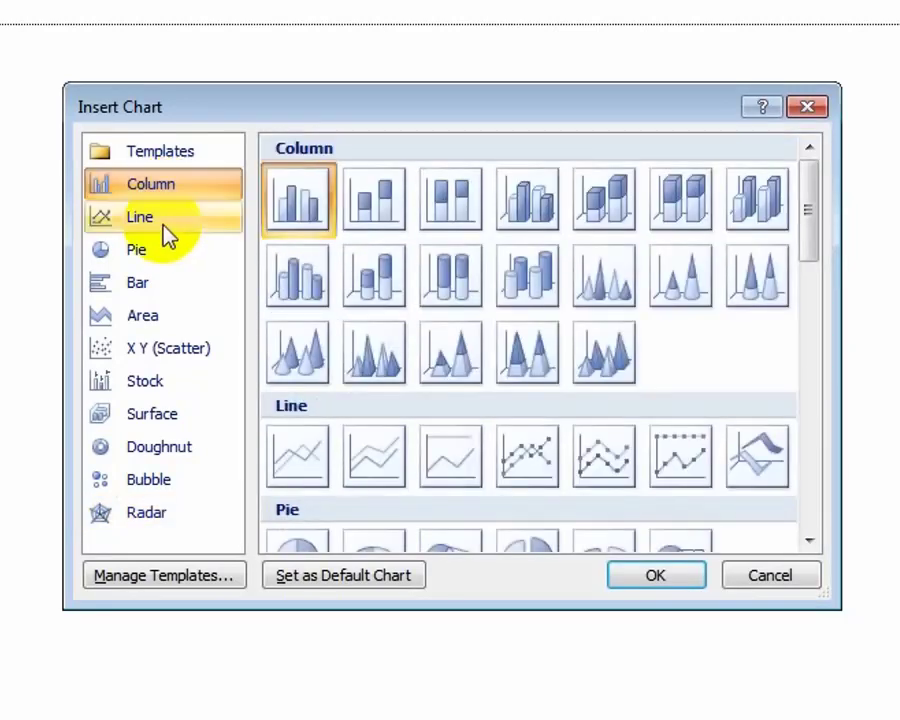
pyautogui.click(162, 220)
pyautogui.click(157, 255)
pyautogui.click(159, 285)
pyautogui.click(163, 316)
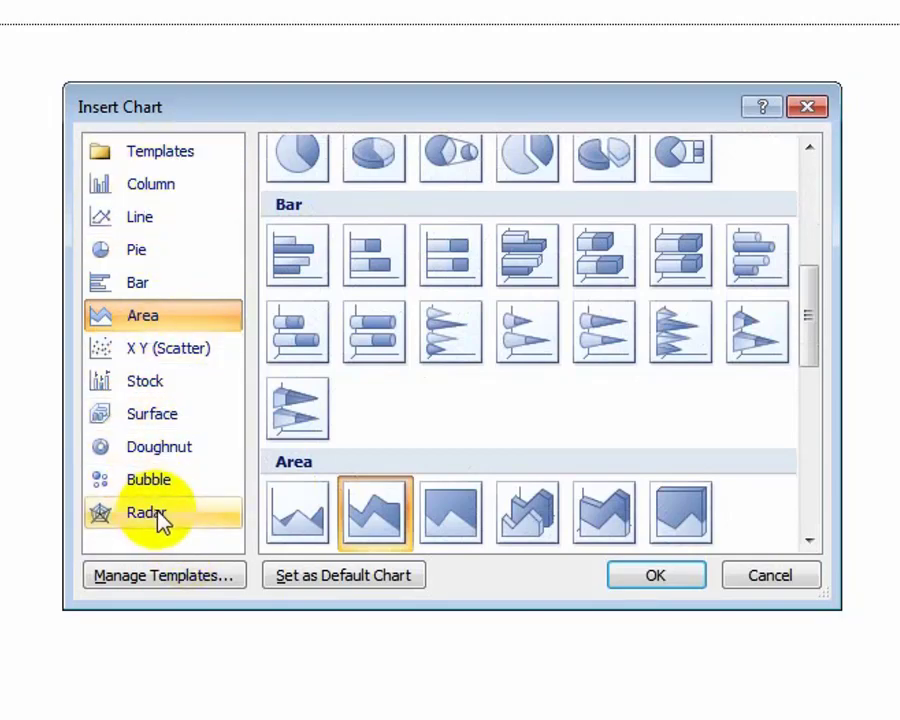
# Step: Look through the column charts and templates, then choose Pie in 3-D and insert it
pyautogui.click(165, 190)
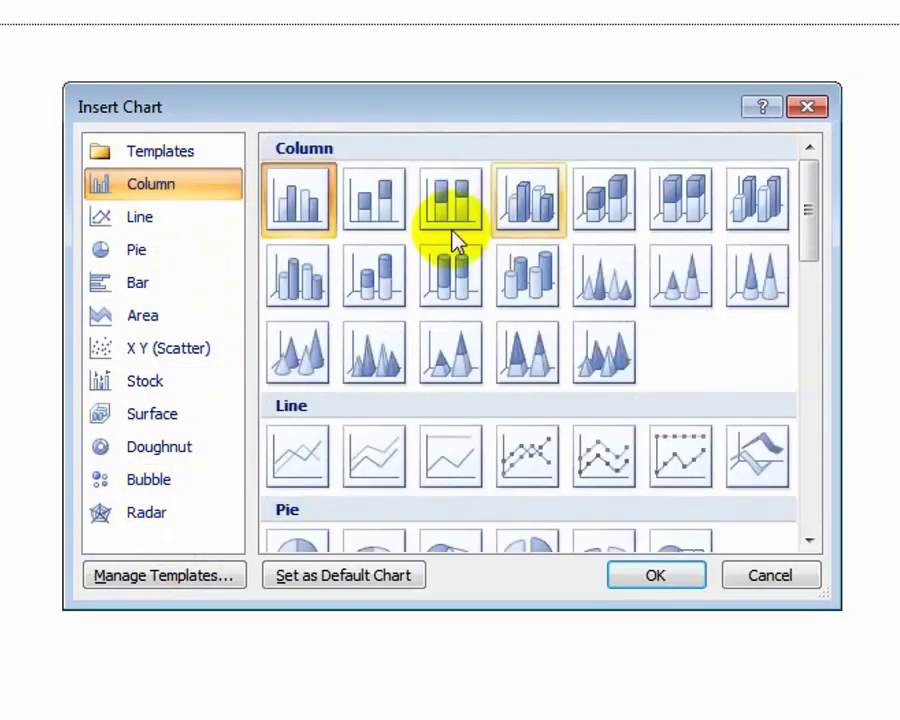
pyautogui.moveTo(806, 221)
pyautogui.mouseDown()
pyautogui.moveTo(818, 235)
pyautogui.moveTo(816, 201)
pyautogui.mouseUp()
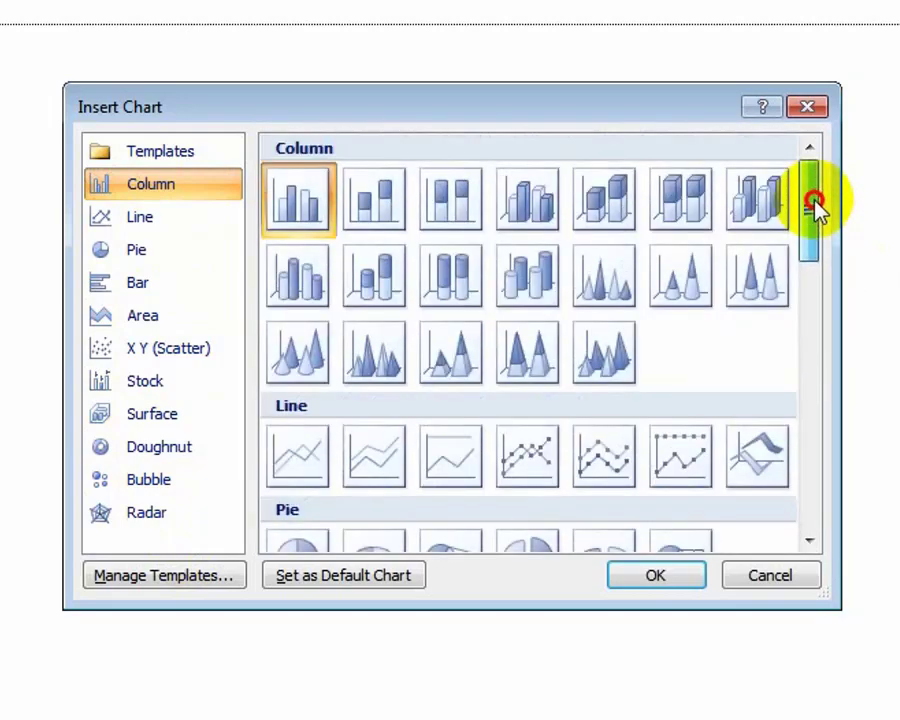
pyautogui.click(181, 163)
pyautogui.click(176, 186)
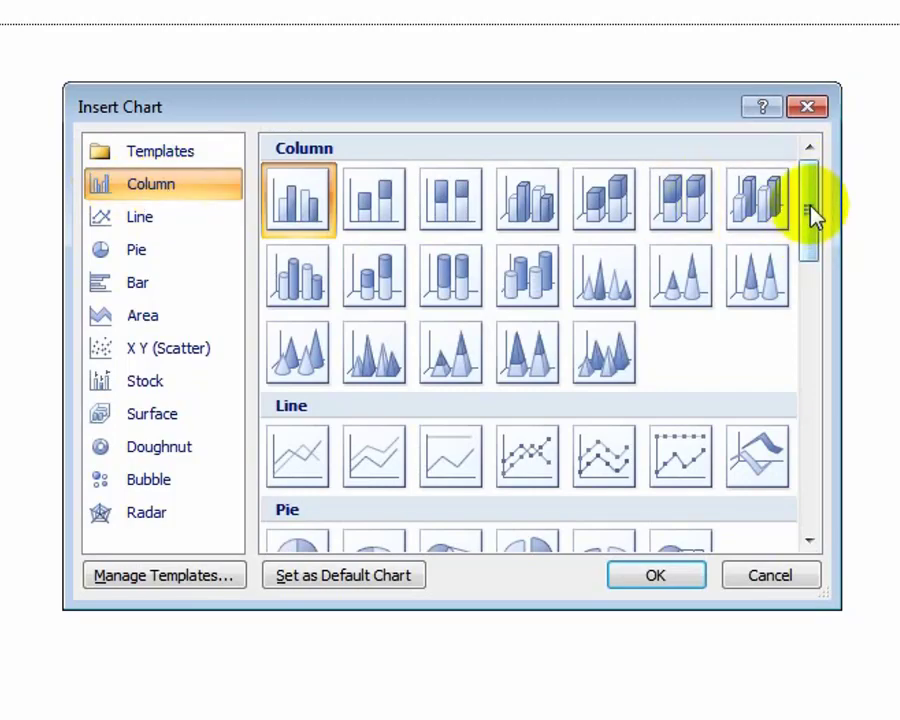
pyautogui.moveTo(812, 218)
pyautogui.mouseDown()
pyautogui.moveTo(813, 476)
pyautogui.moveTo(828, 194)
pyautogui.mouseUp()
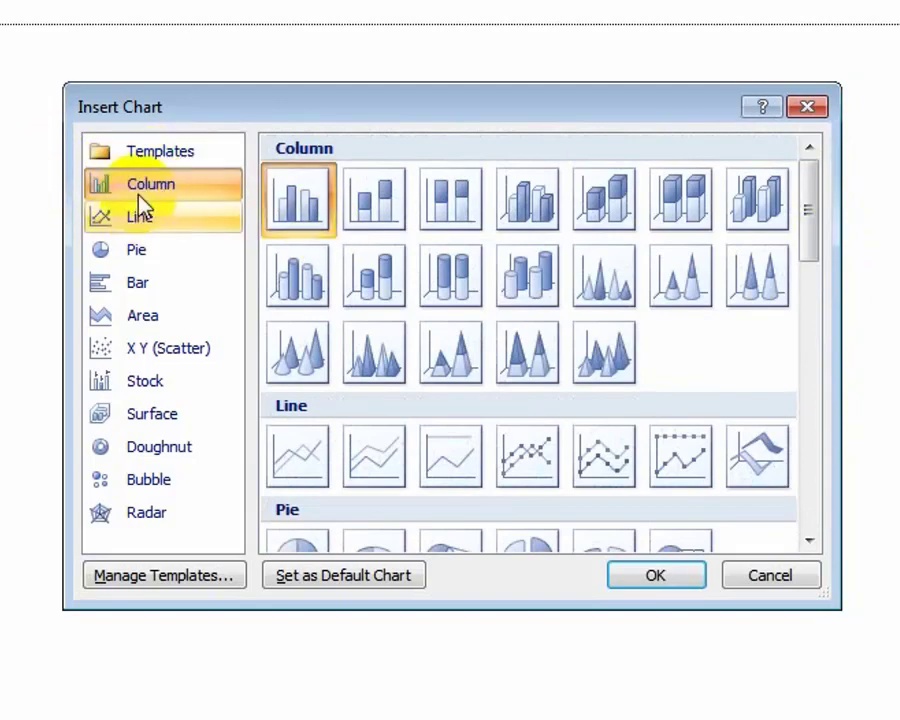
pyautogui.click(148, 318)
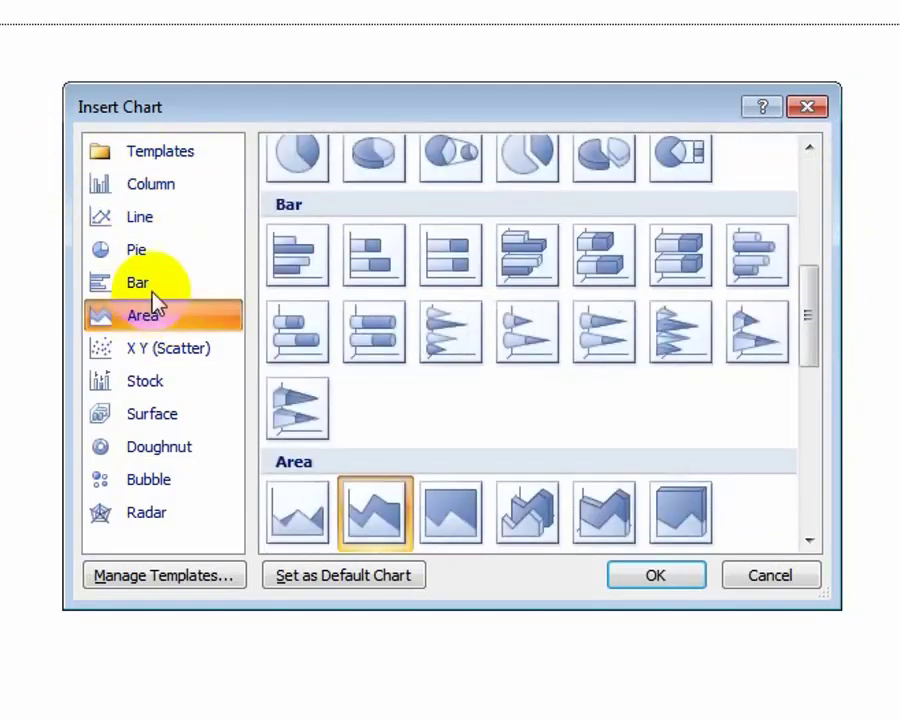
pyautogui.click(141, 254)
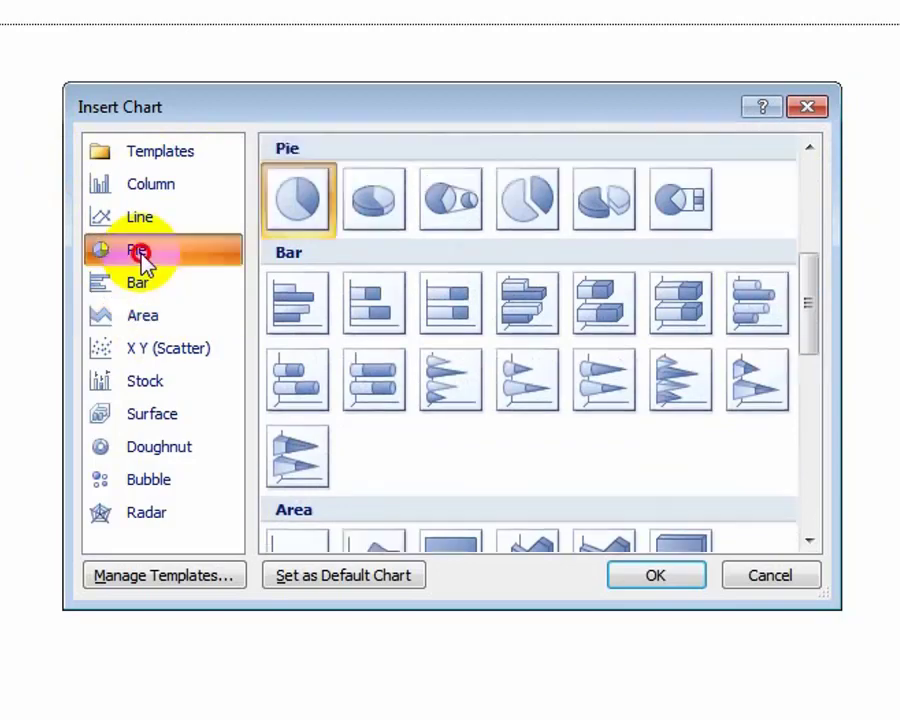
pyautogui.click(374, 208)
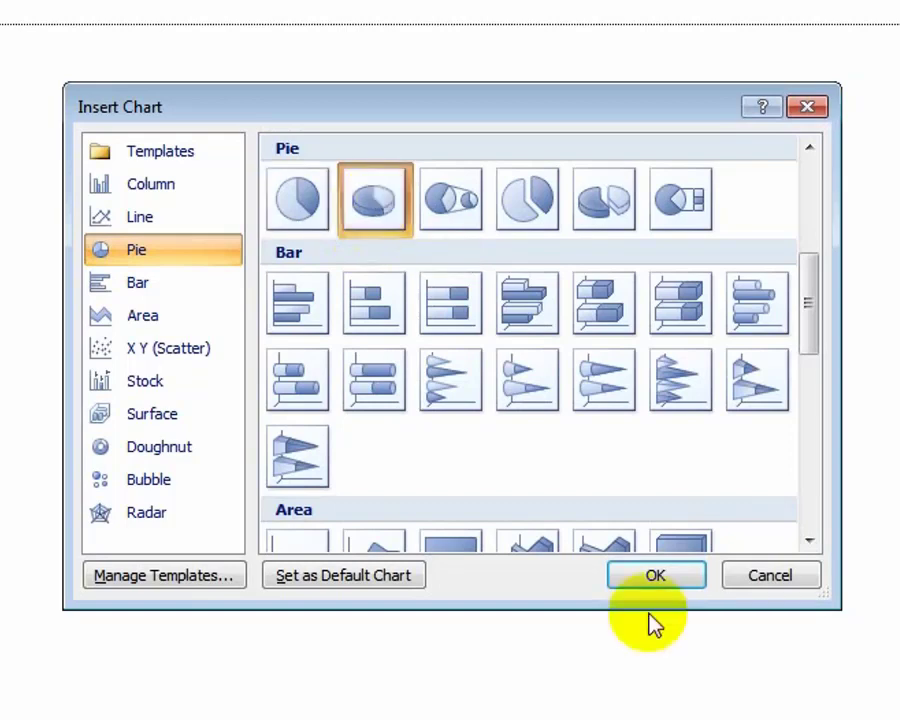
pyautogui.click(676, 584)
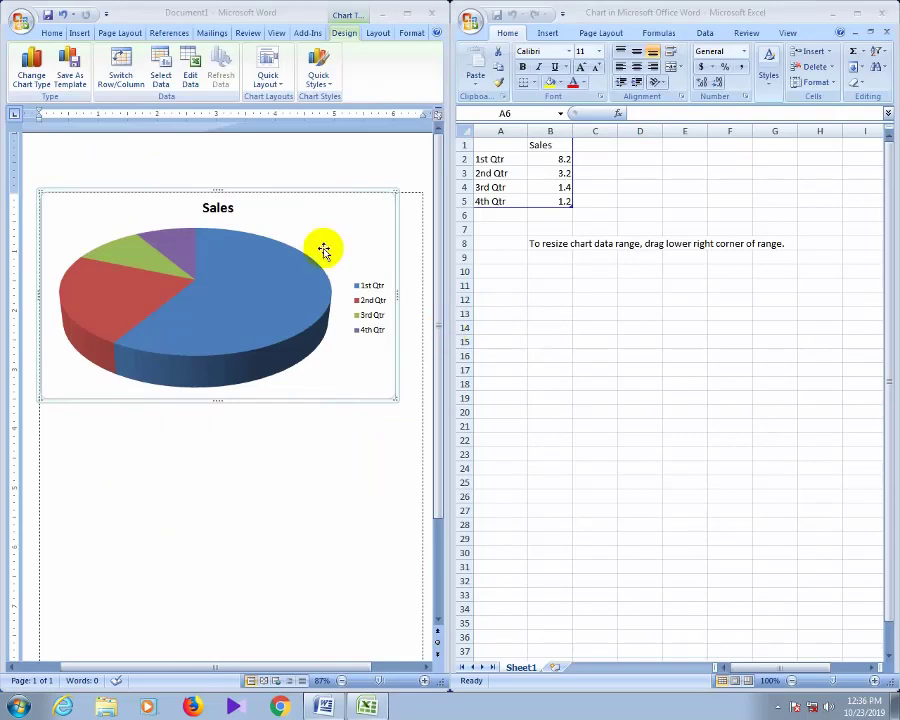
# Step: Inspect the new Sales 3-D pie chart and its sample quarterly data (8.2, 3.2, 1.4, 1.2)
pyautogui.click(276, 255)
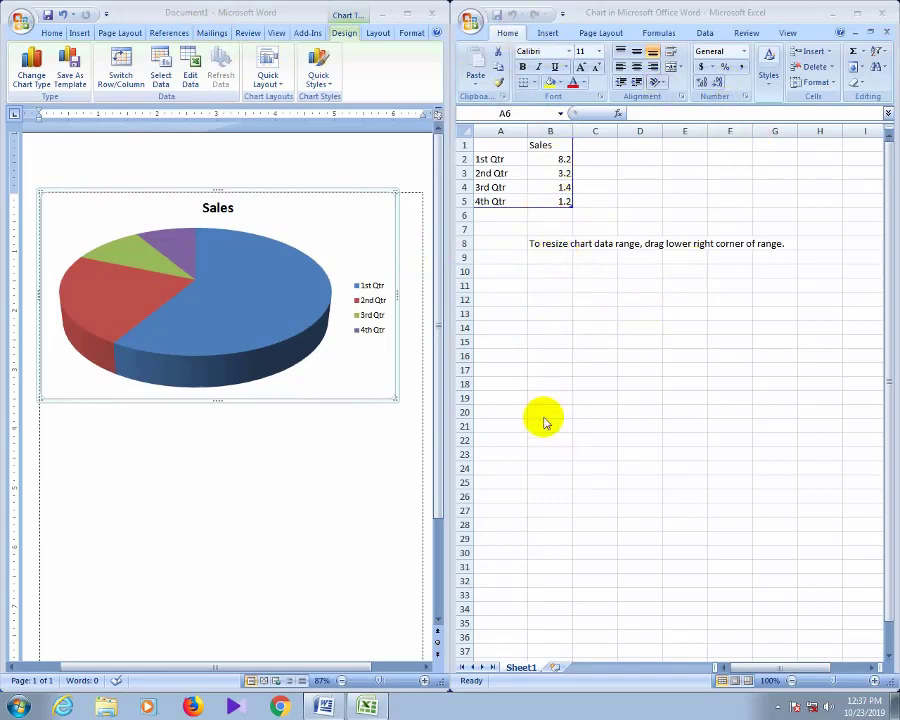
pyautogui.click(214, 276)
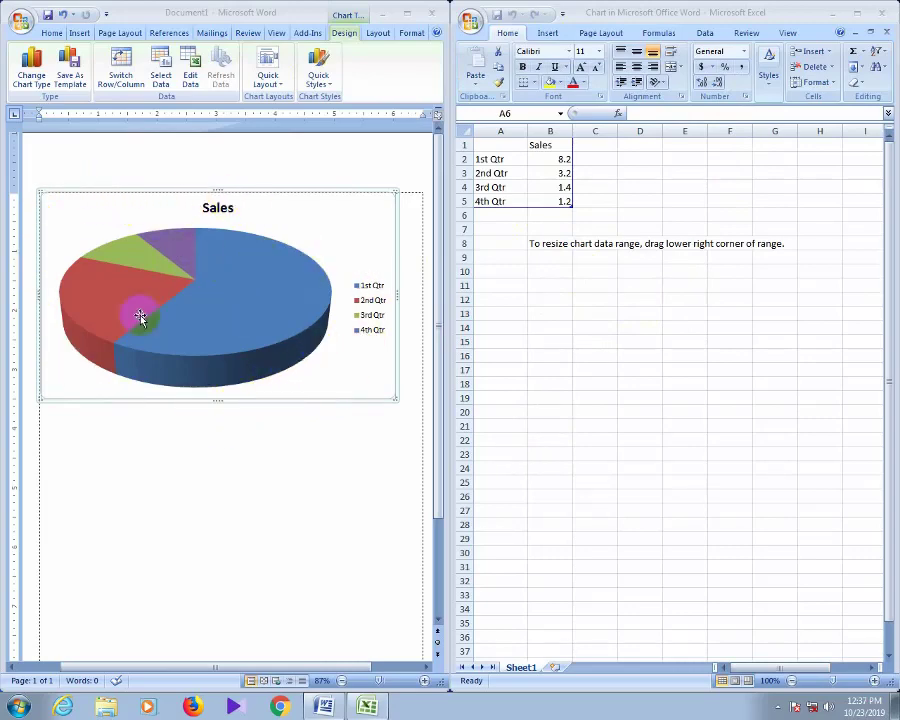
pyautogui.click(238, 346)
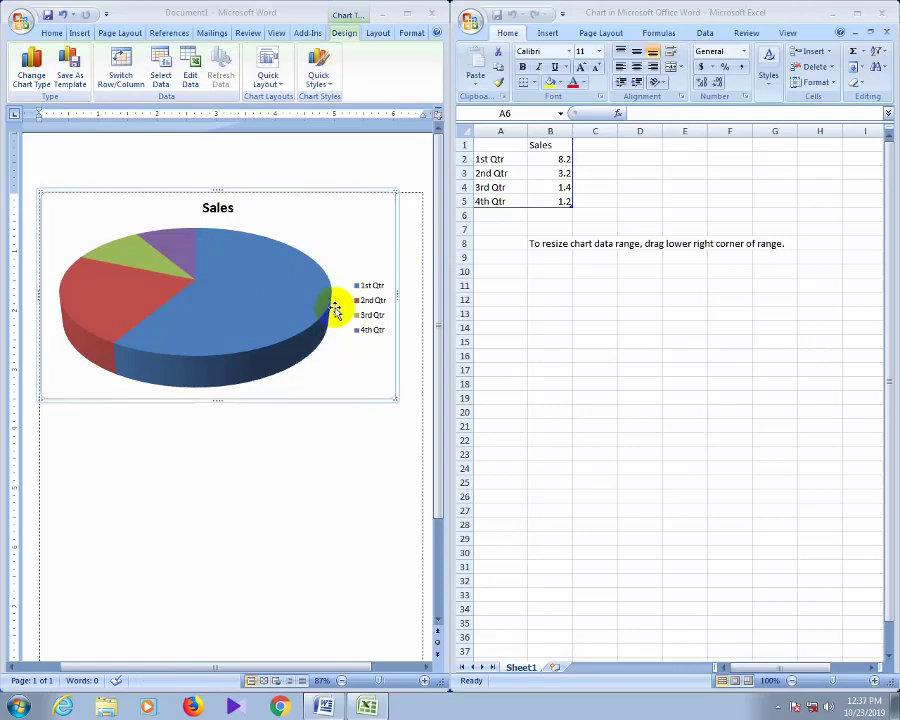
pyautogui.click(165, 327)
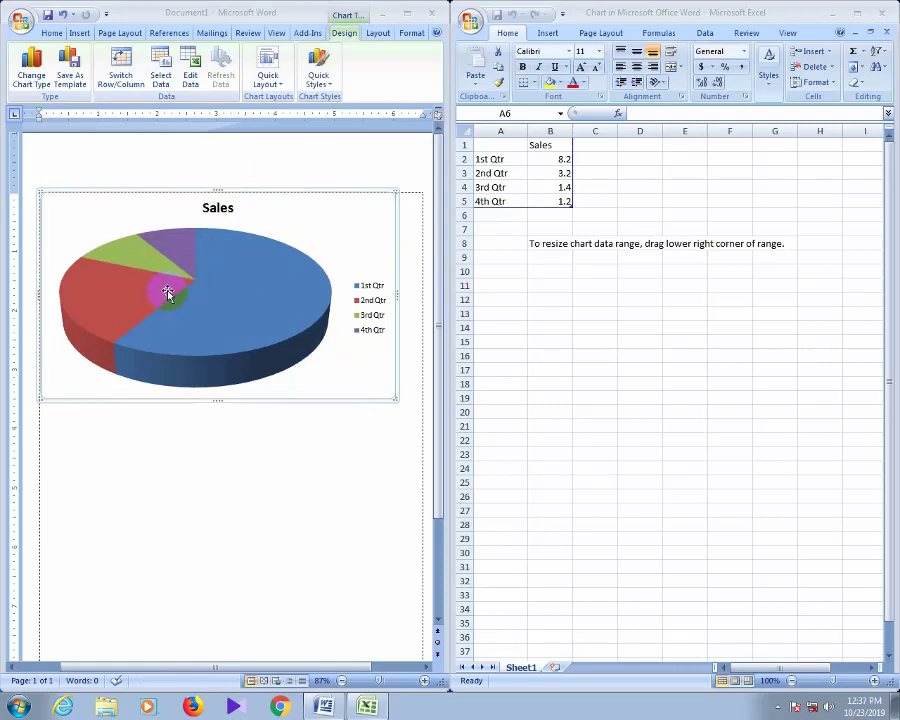
pyautogui.click(200, 324)
# Step: Rename the B1 heading from Sales to Results and widen column A
pyautogui.click(541, 145)
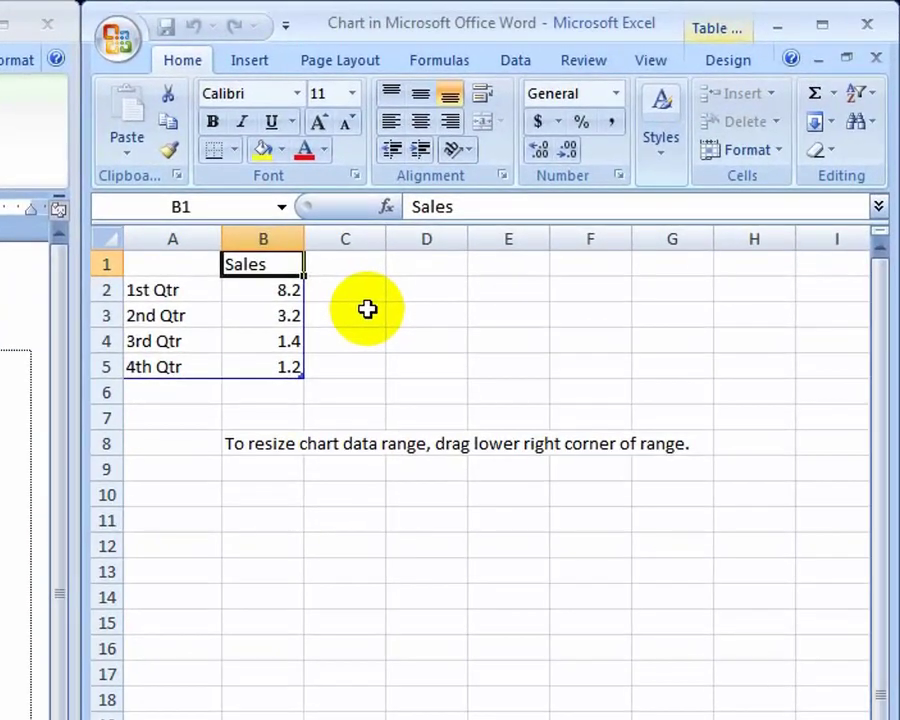
pyautogui.write('Re')
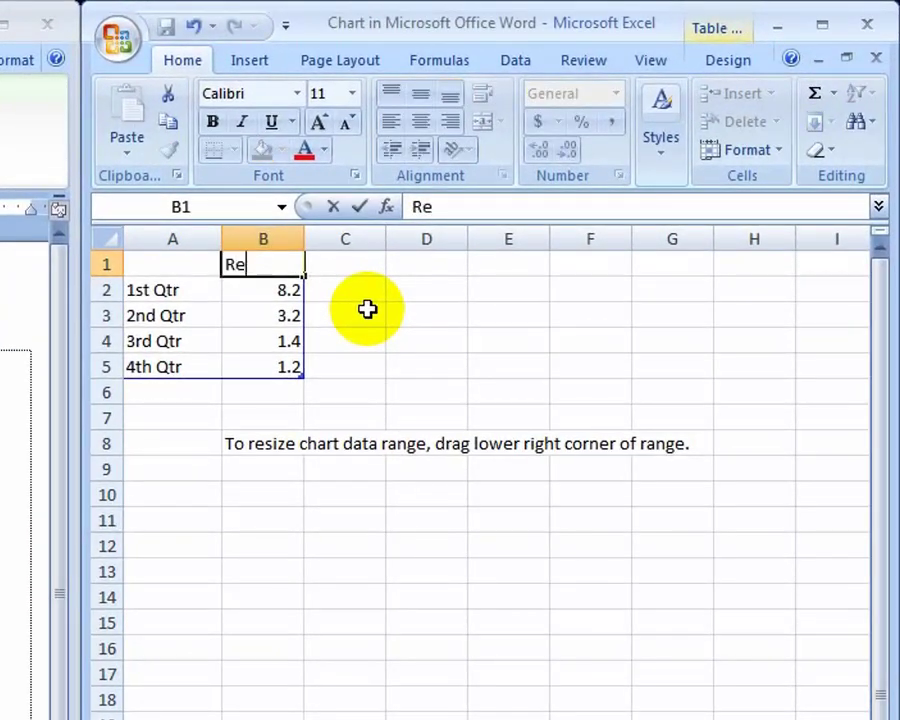
pyautogui.write('sults')
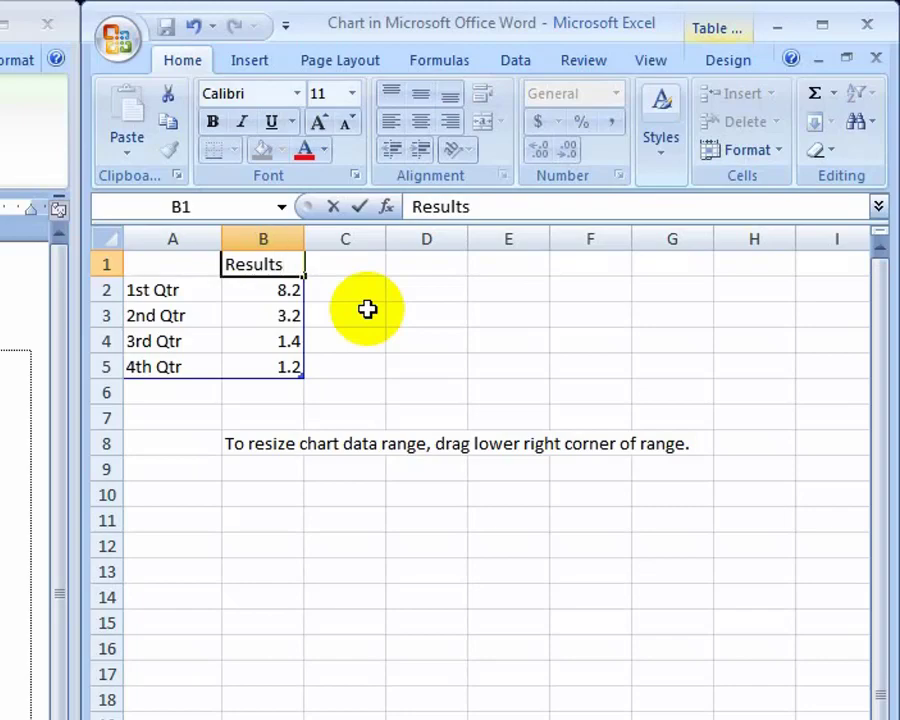
pyautogui.click(211, 238)
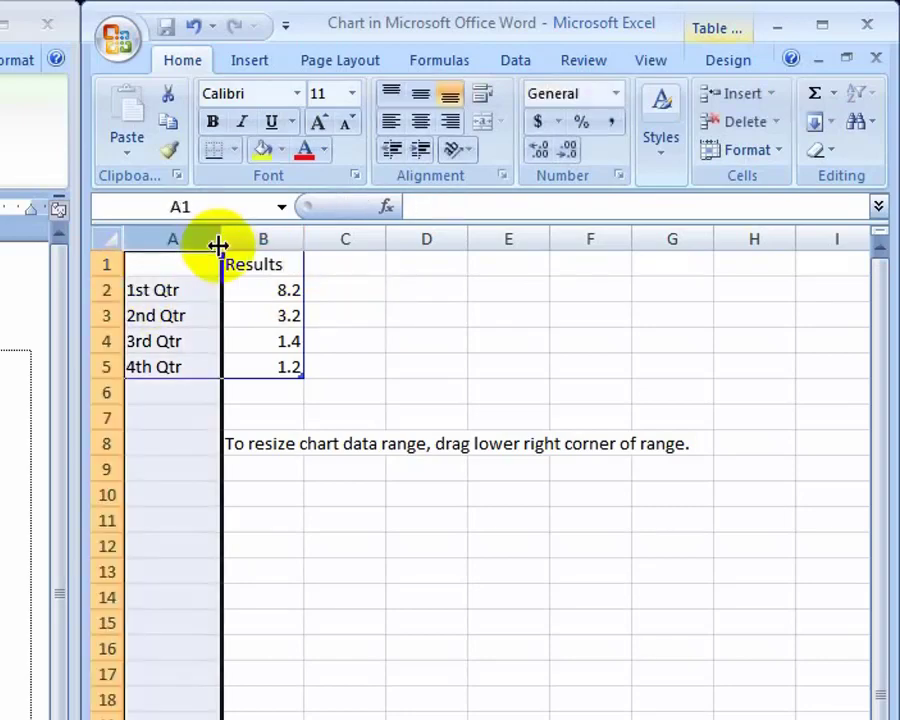
pyautogui.moveTo(218, 245); pyautogui.dragTo(277, 238)
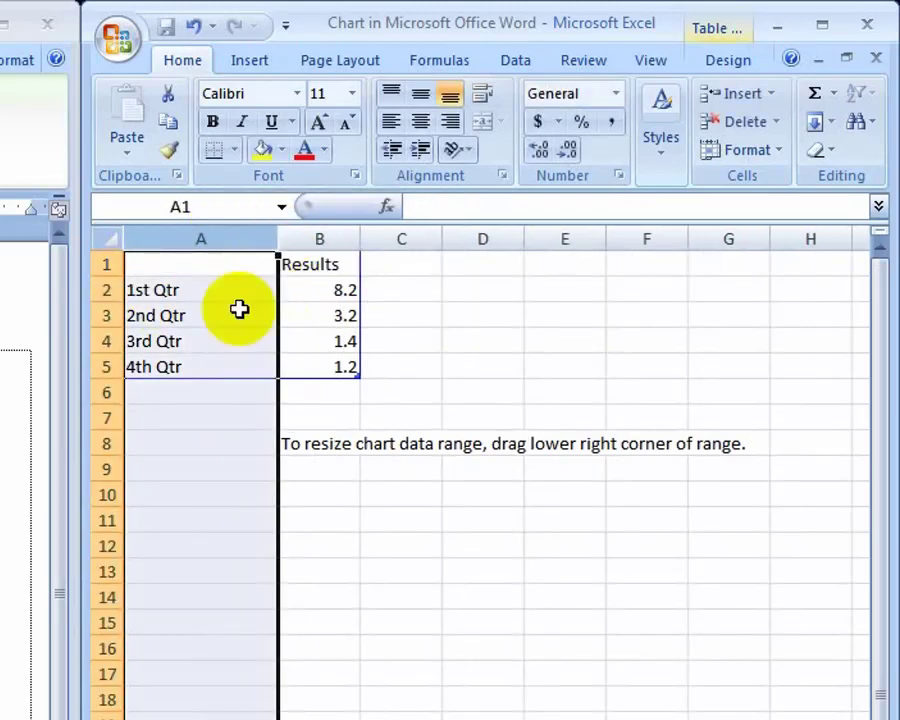
# Step: Enter Jessore Board, Dhaka Board, Khulna Board and Cumilla Board in A2:A5
pyautogui.click(196, 292)
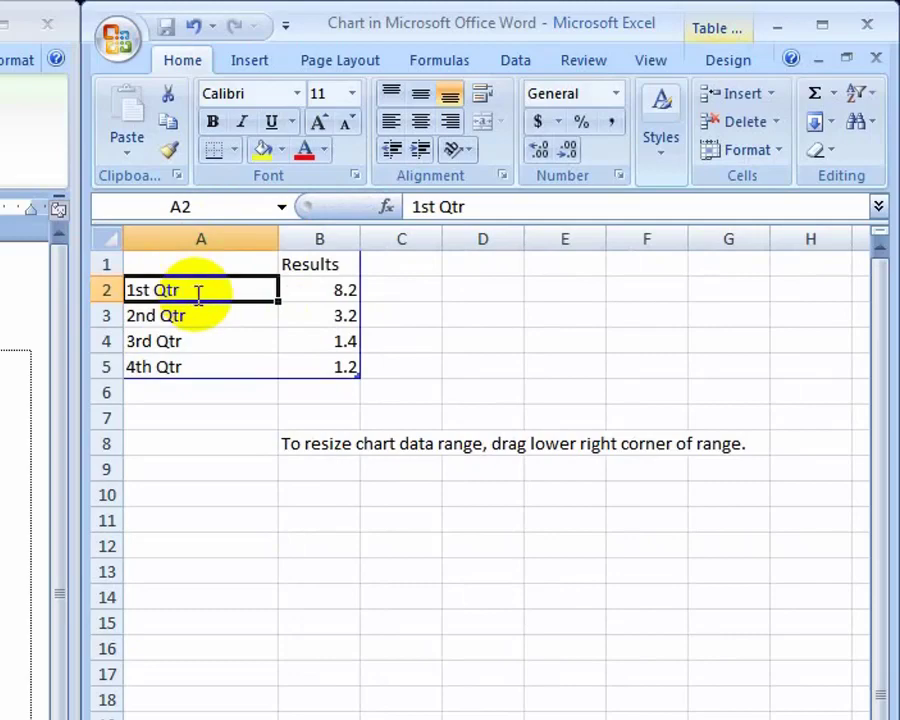
pyautogui.write('Jesso')
pyautogui.write('re')
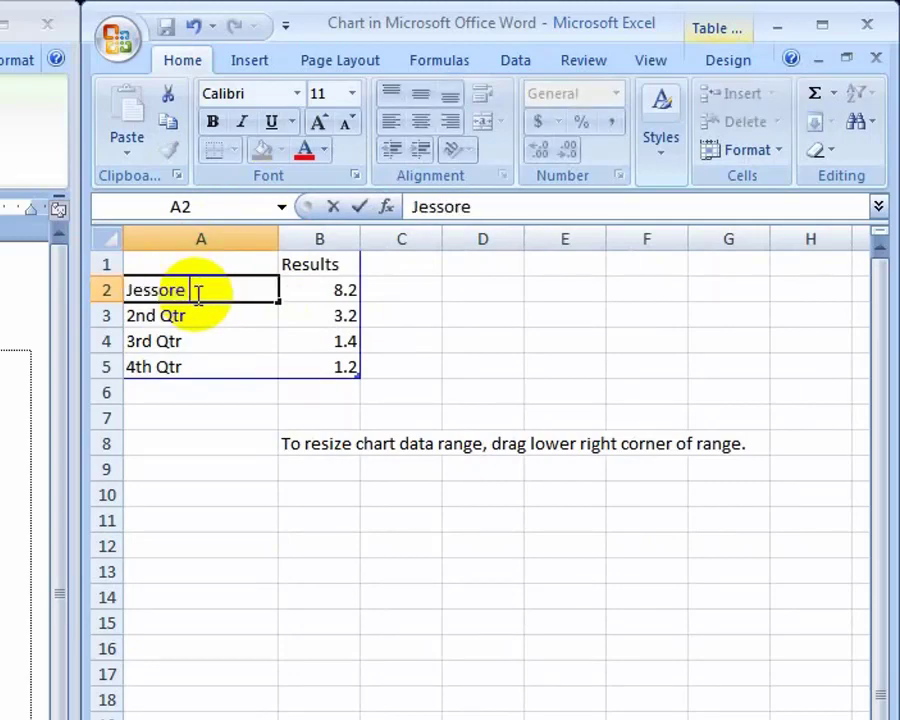
pyautogui.write(' Board')
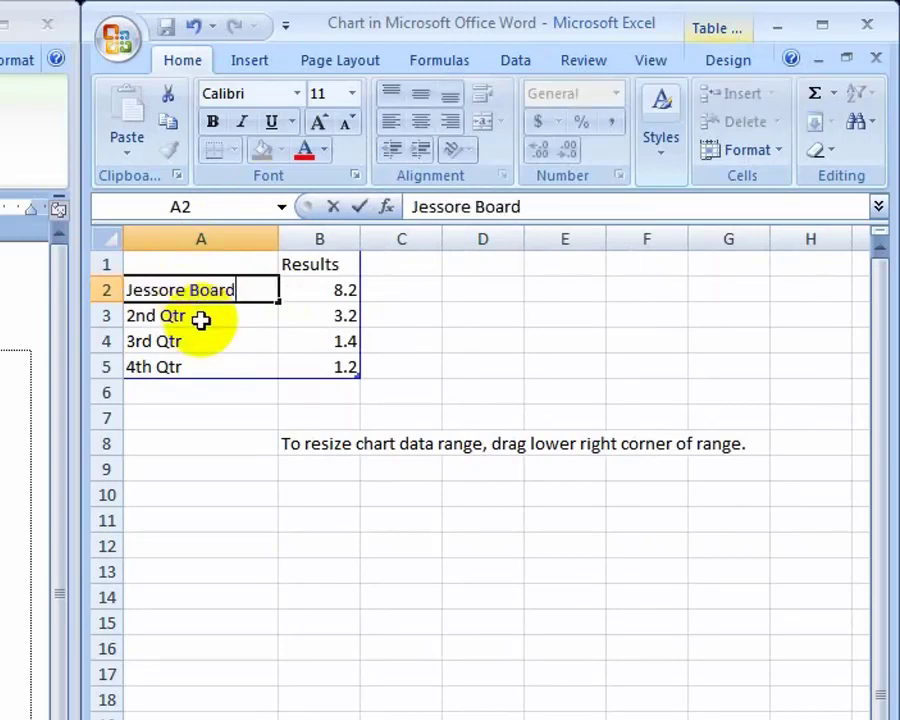
pyautogui.click(201, 318)
pyautogui.write('D')
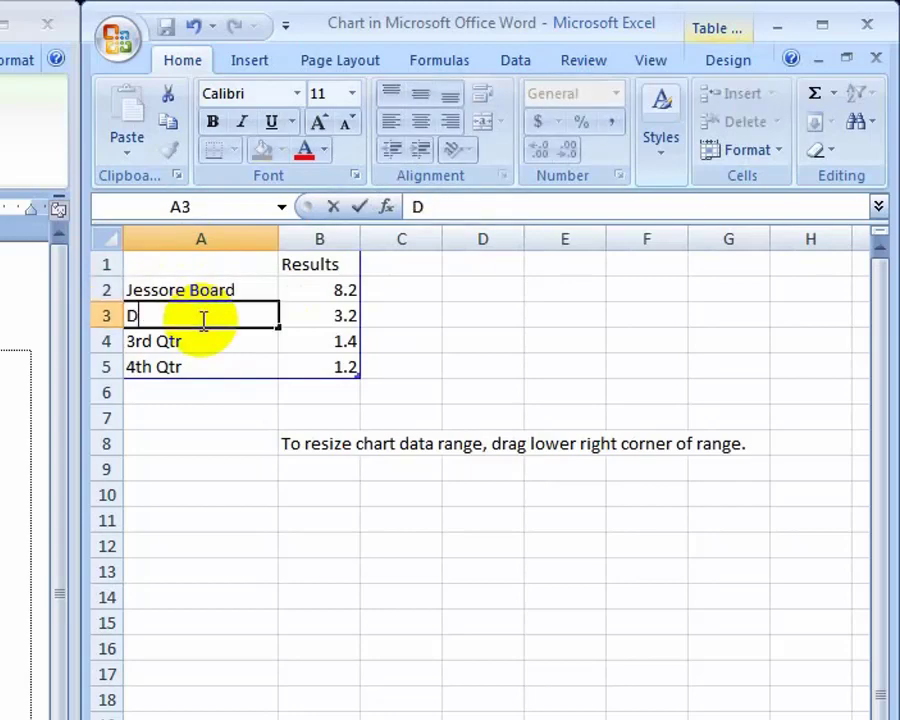
pyautogui.write('haka Board')
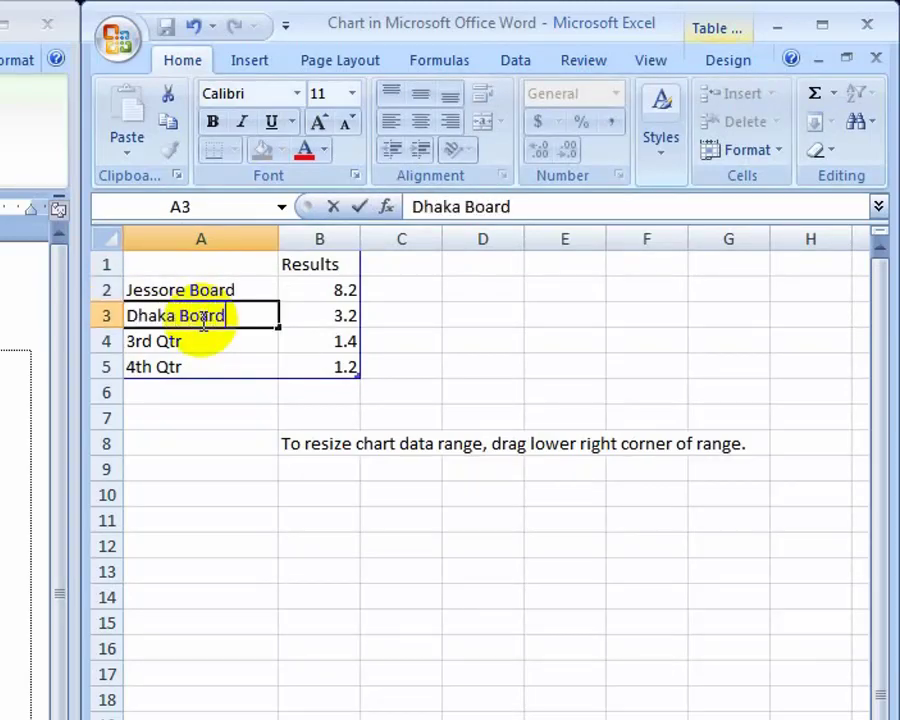
pyautogui.press('Return')
pyautogui.write('K')
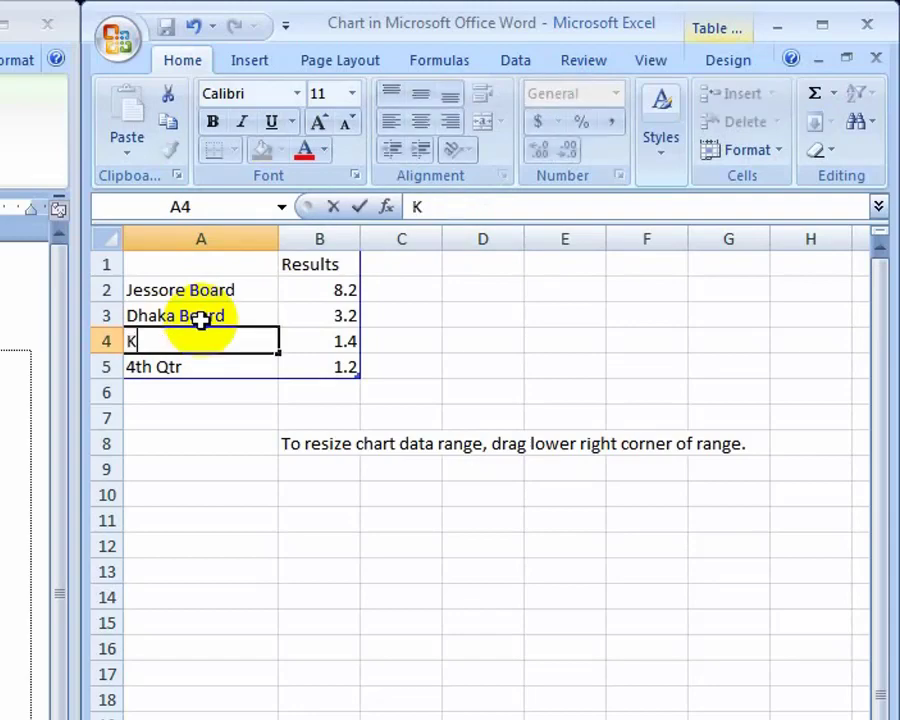
pyautogui.write('hulan')
pyautogui.press('BackSpace')
pyautogui.press('BackSpace')
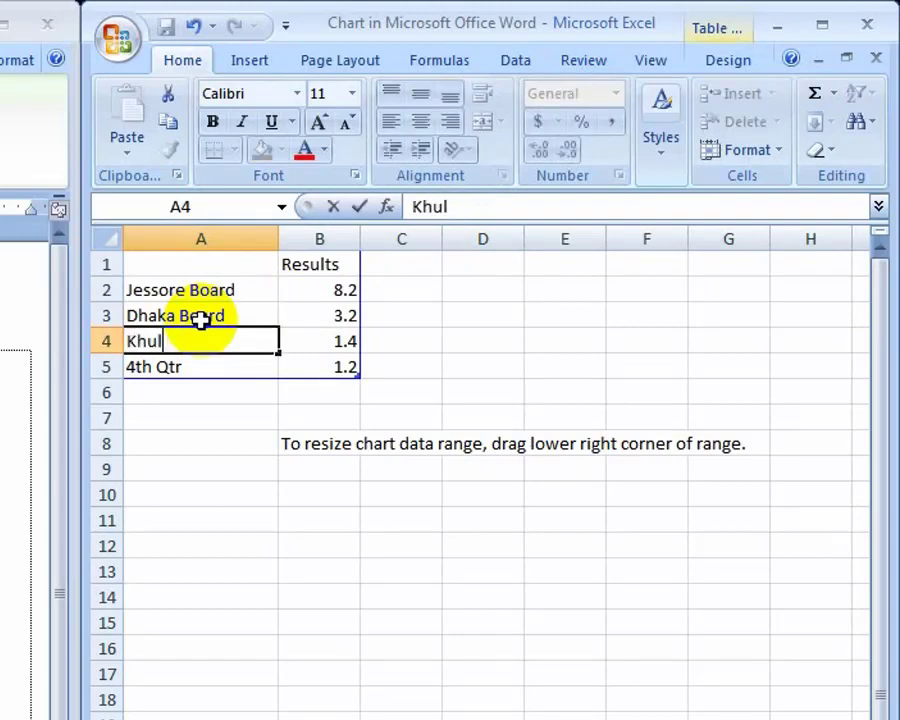
pyautogui.write('na Boar')
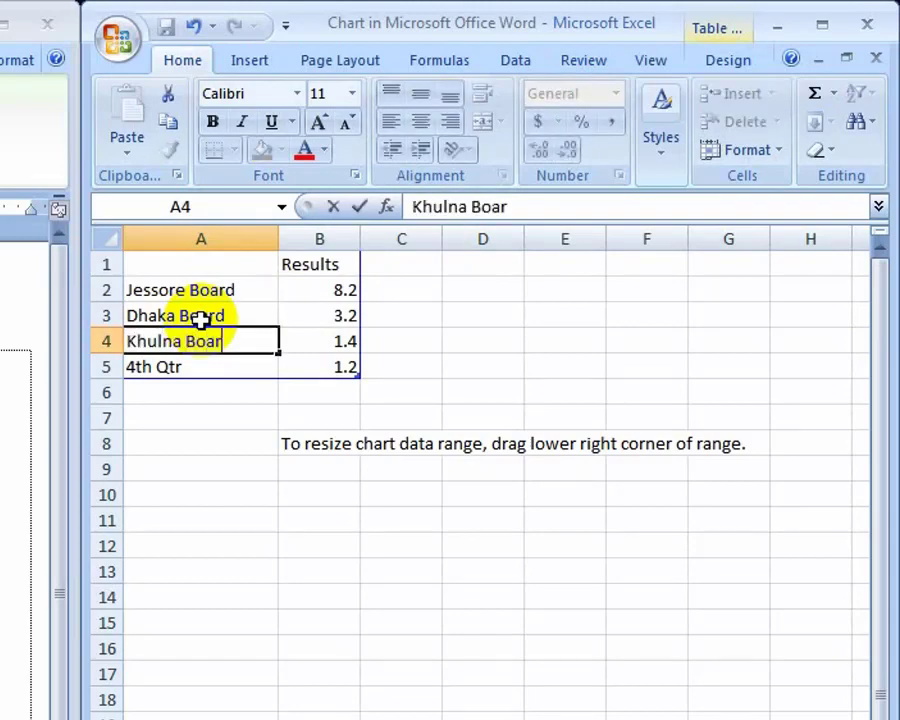
pyautogui.write('d')
pyautogui.press('Return')
pyautogui.write('C')
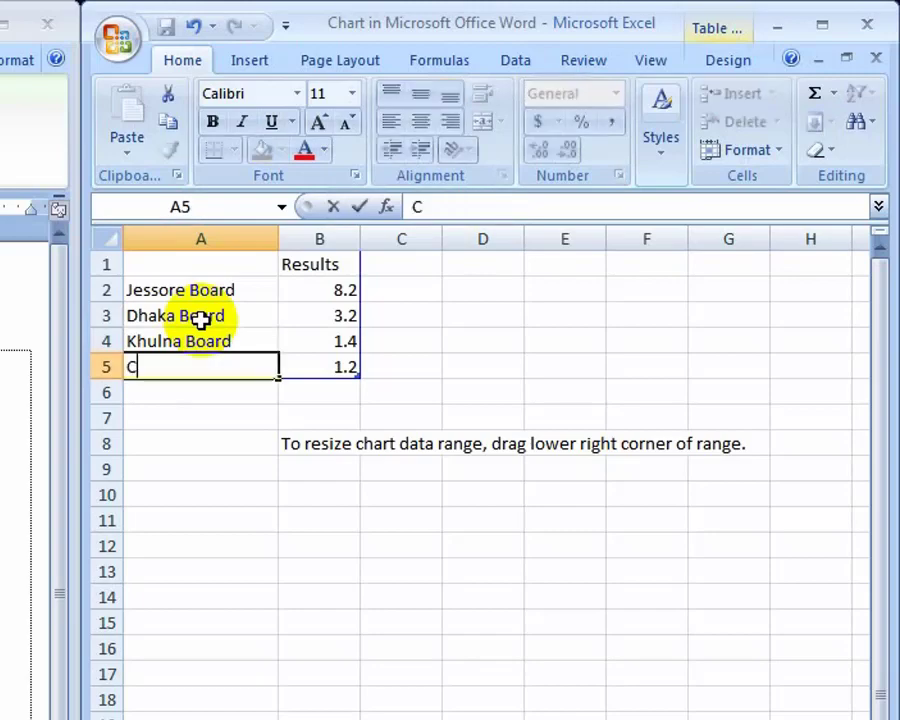
pyautogui.write('umilla')
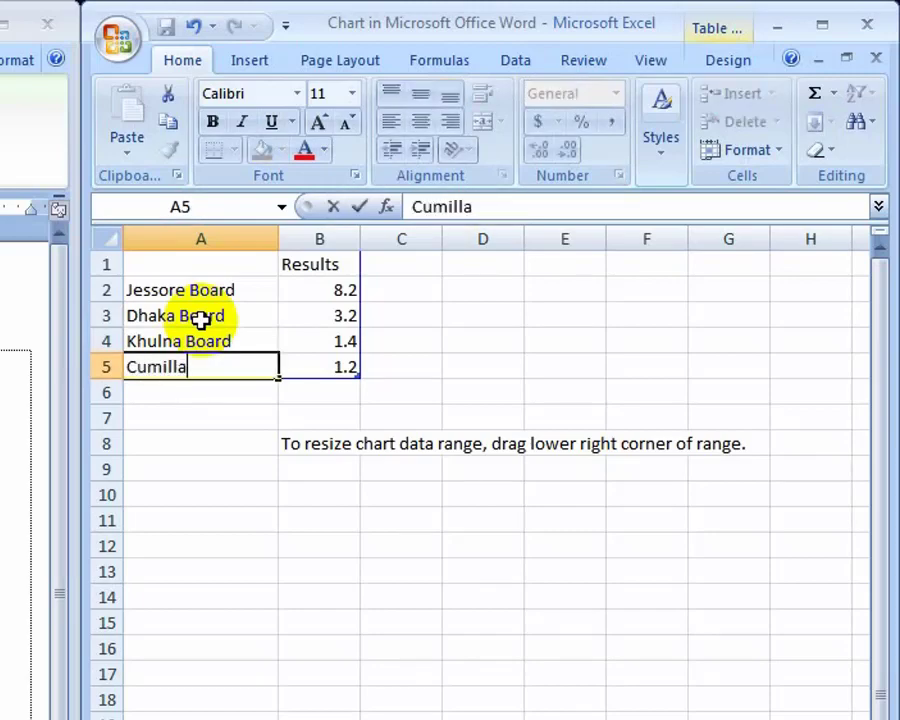
pyautogui.write(' Board')
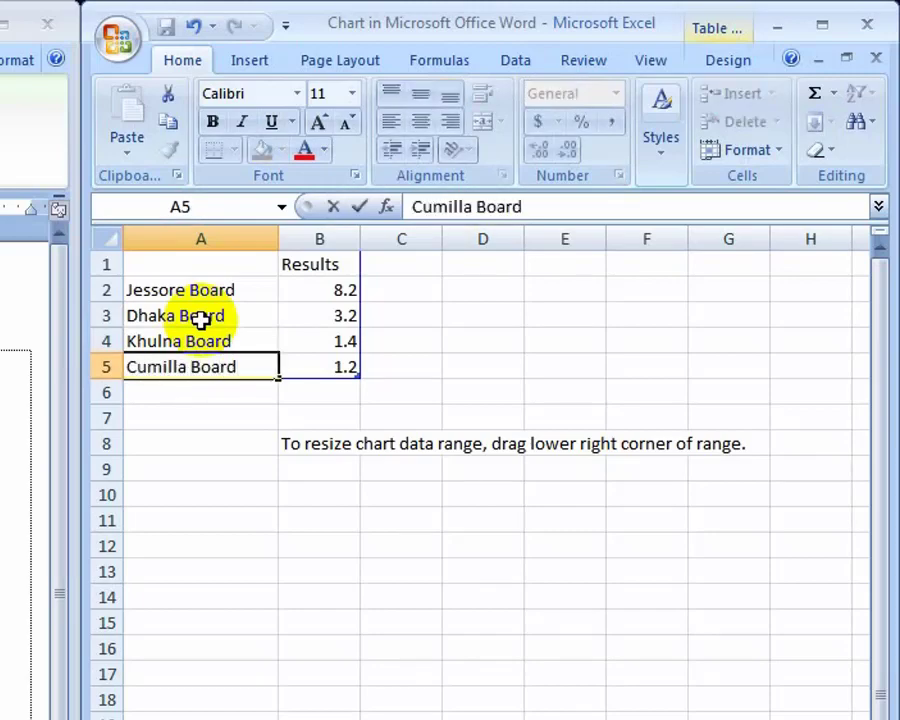
# Step: Select the values in B2:B5, clearing them once and restoring them with undo
pyautogui.click(317, 287)
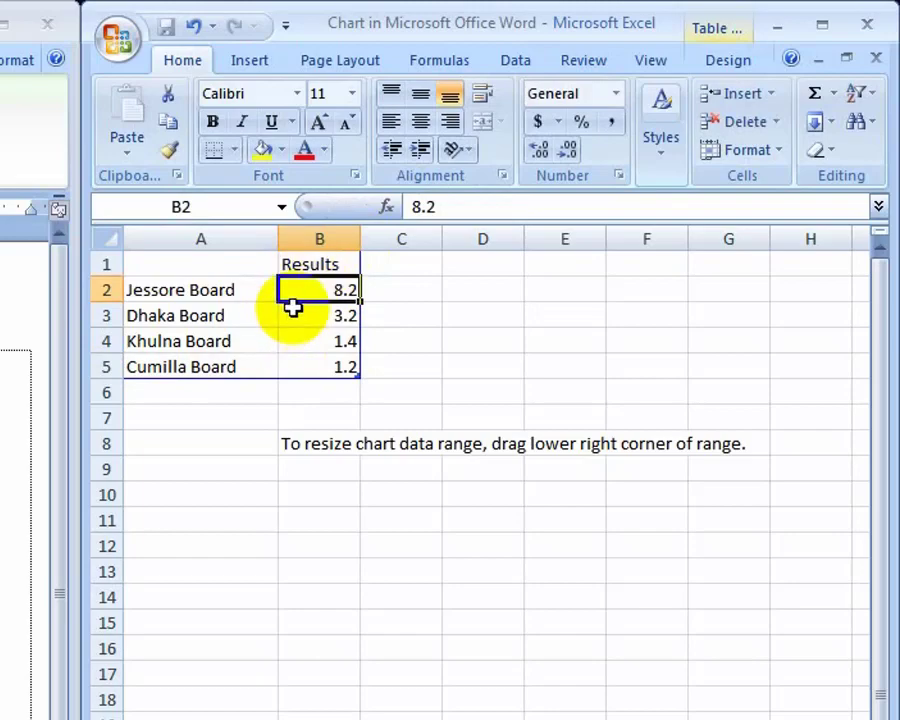
pyautogui.moveTo(312, 285); pyautogui.dragTo(323, 366)
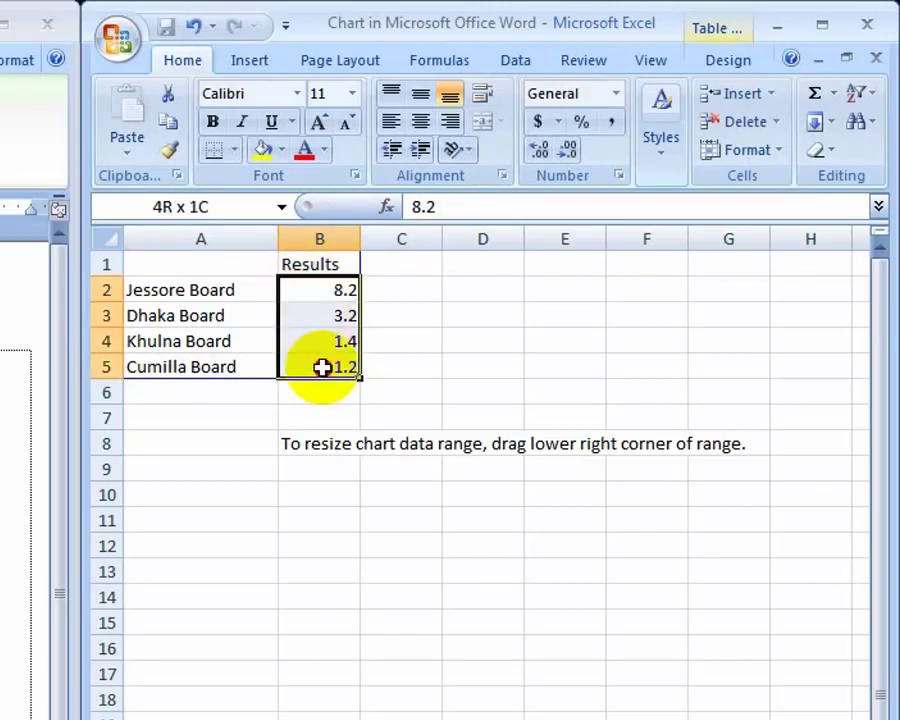
pyautogui.click(559, 123)
pyautogui.click(559, 125)
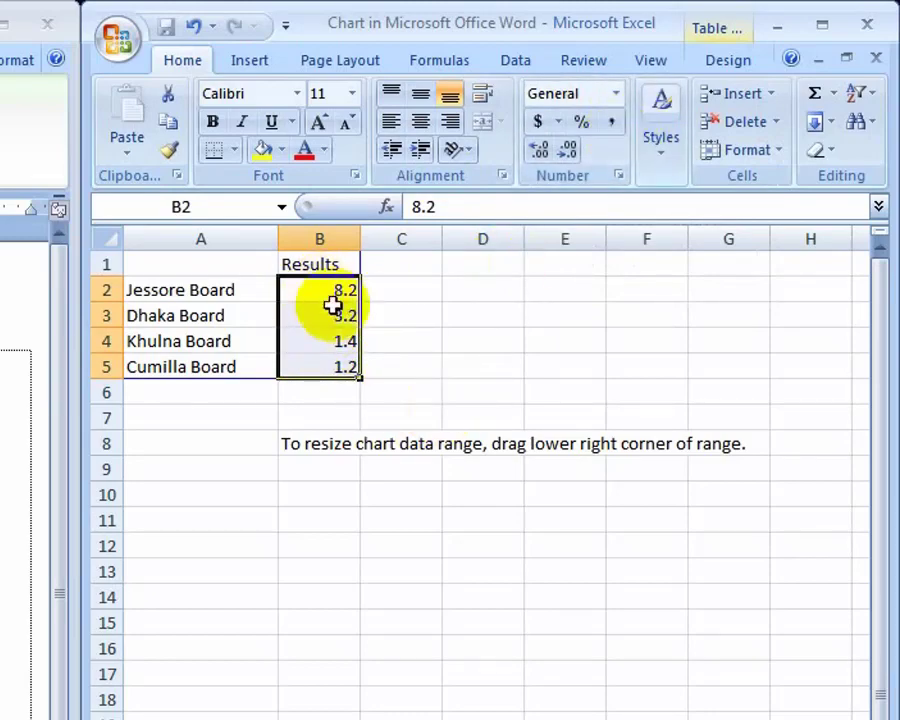
pyautogui.press('Delete')
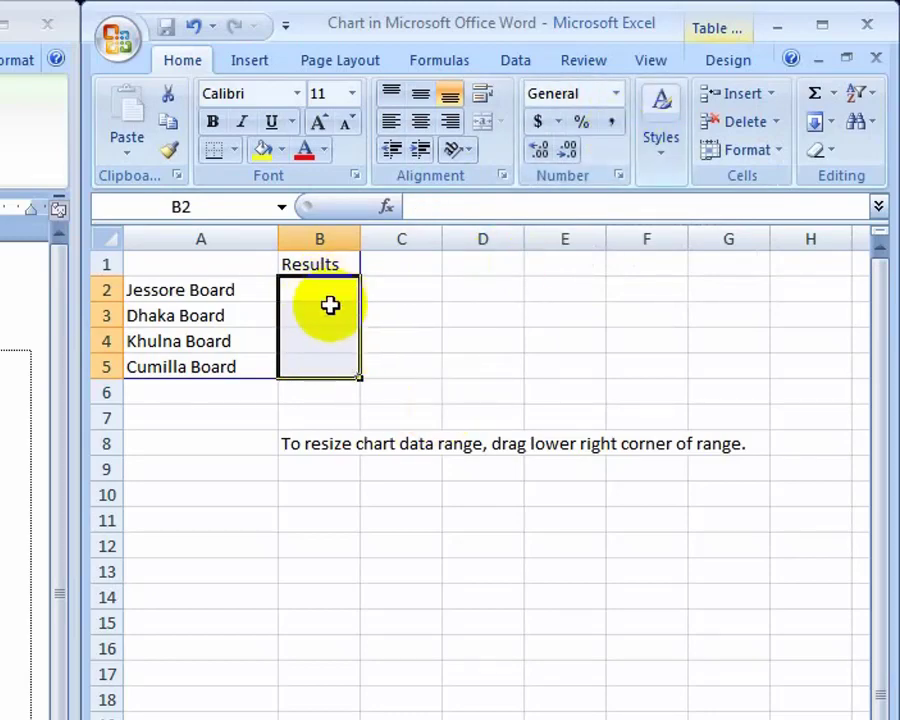
pyautogui.hotkey('ctrl', 'z')
# Step: Enter 40%, 50%, 65% and 80% into B2 through B5
pyautogui.click(345, 287)
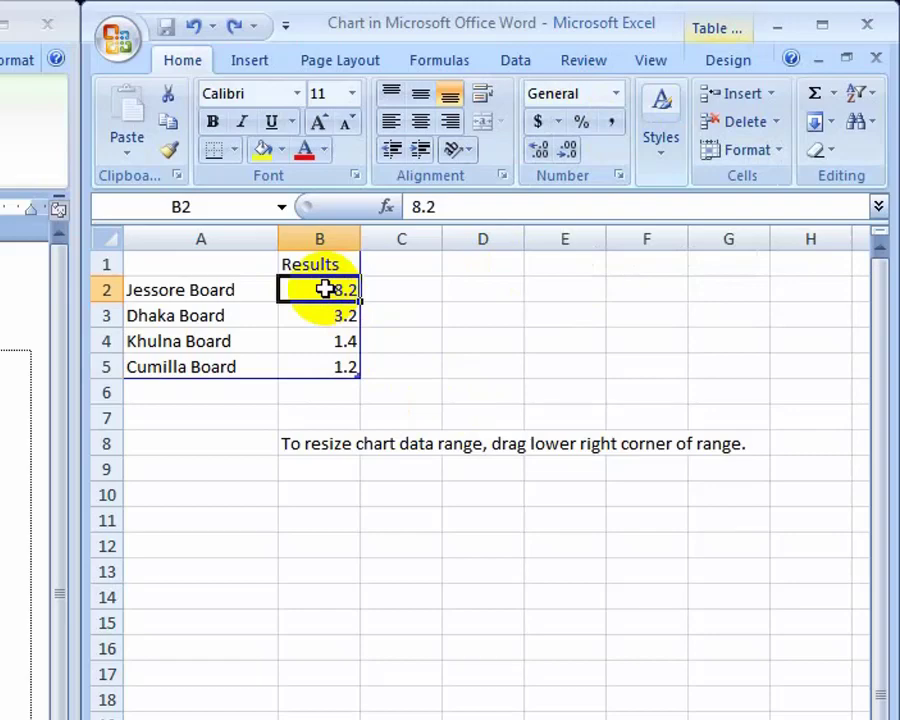
pyautogui.write('4')
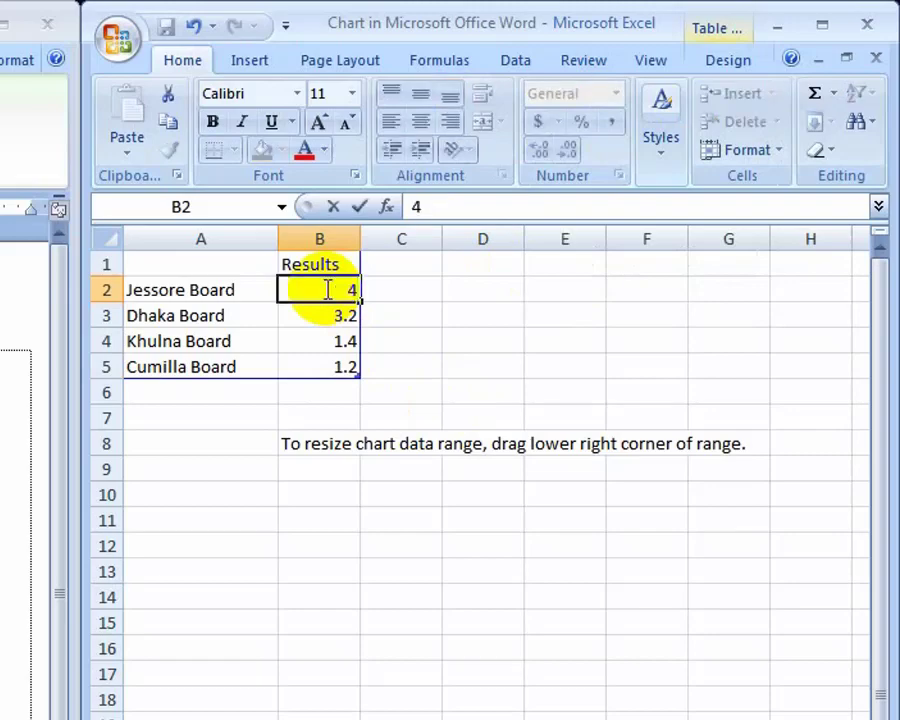
pyautogui.write('0')
pyautogui.write('%')
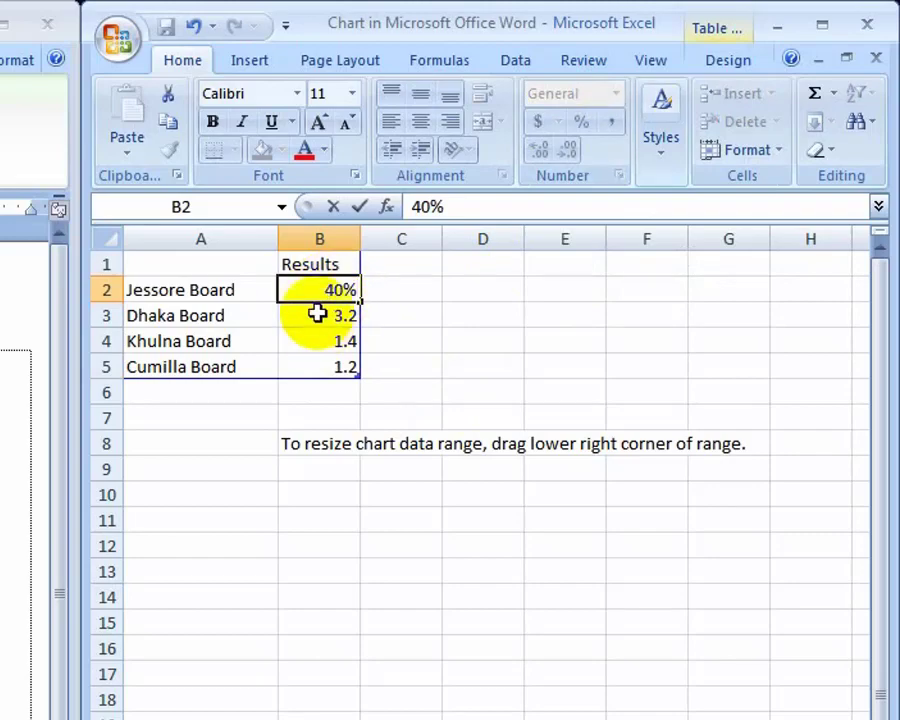
pyautogui.click(318, 314)
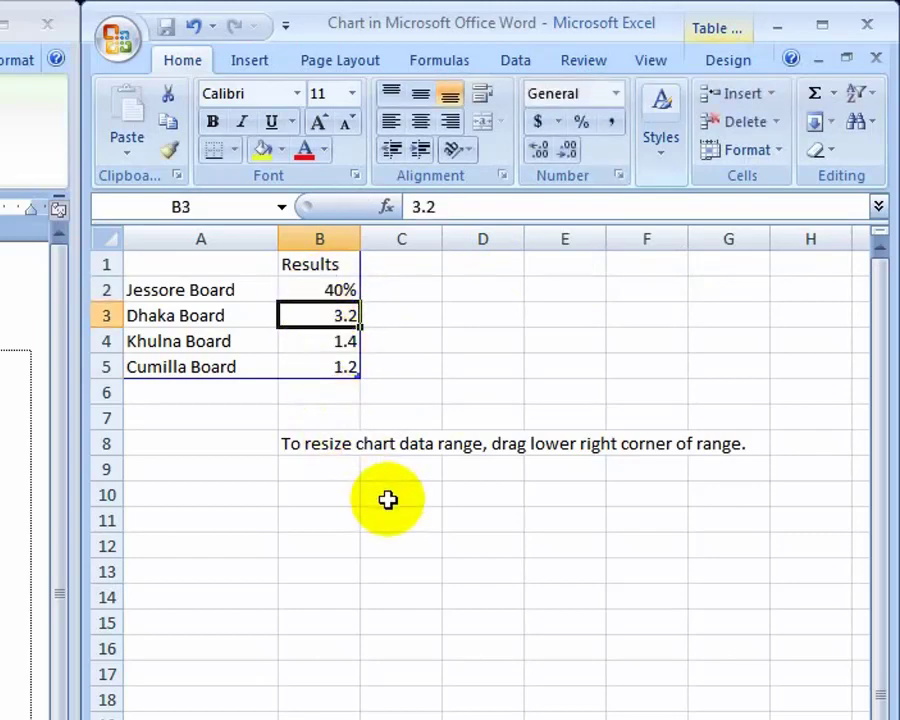
pyautogui.write('50')
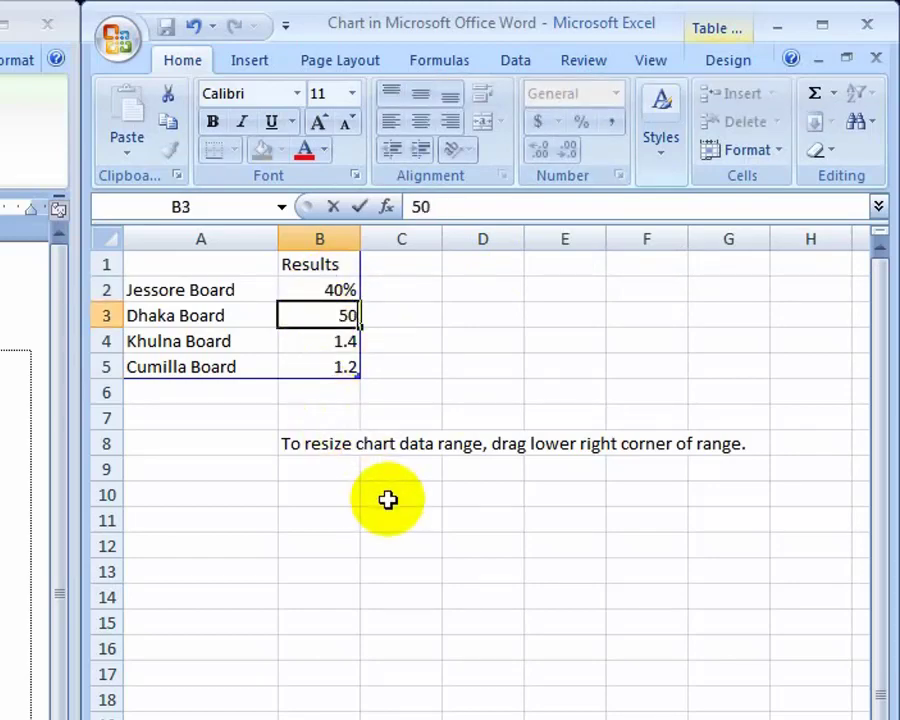
pyautogui.write('%')
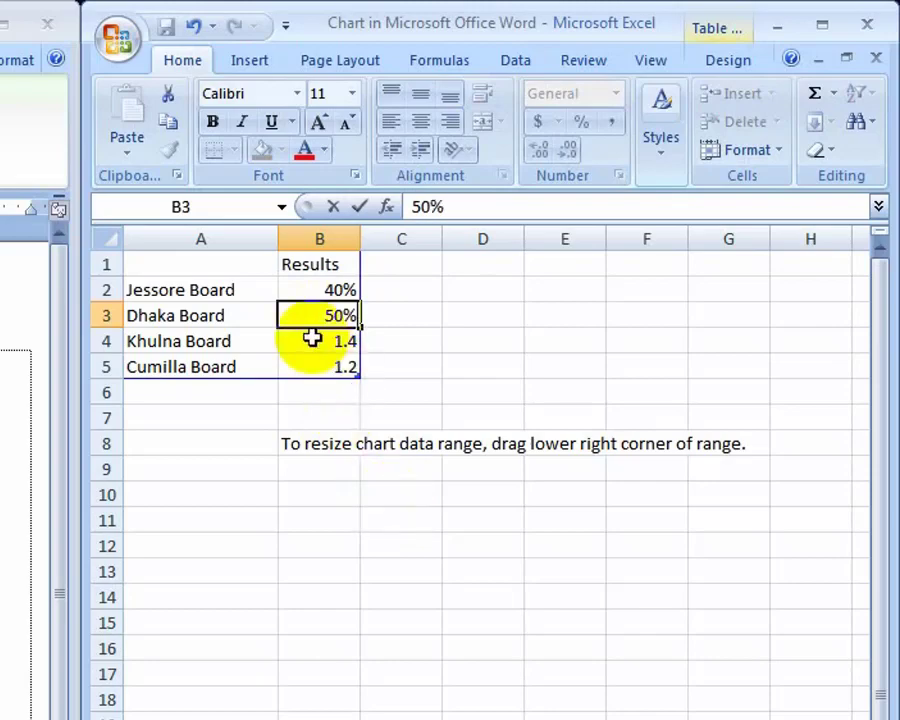
pyautogui.click(313, 339)
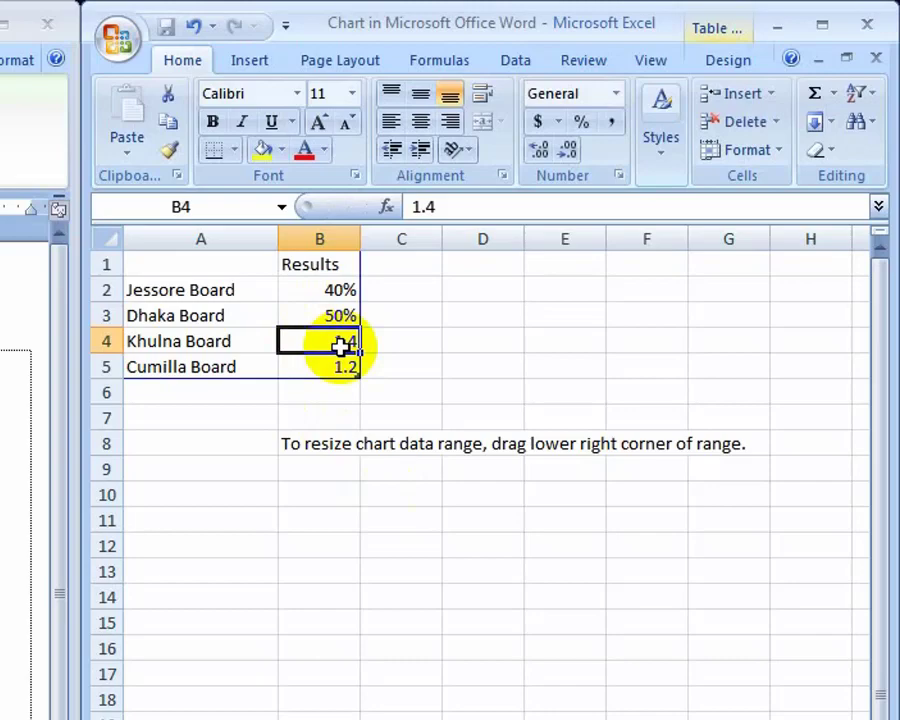
pyautogui.write('65')
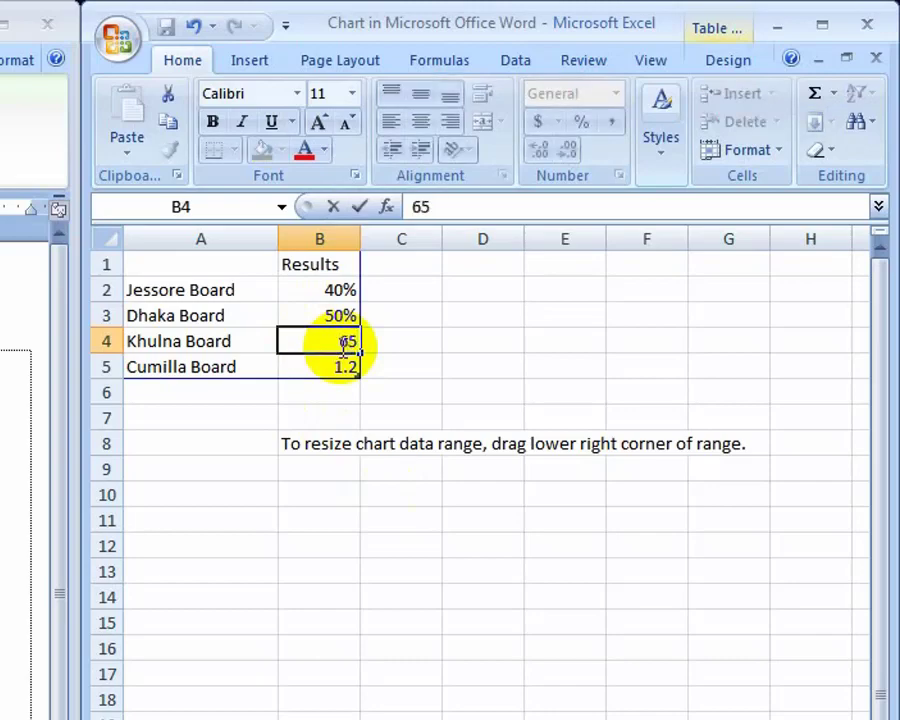
pyautogui.write('%')
pyautogui.press('Return')
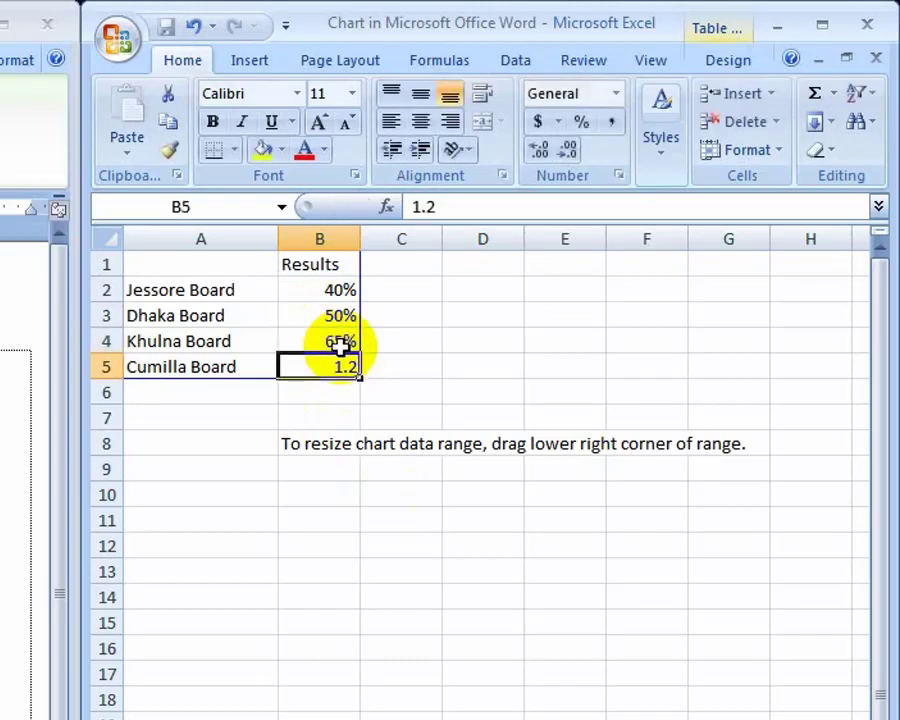
pyautogui.write('80')
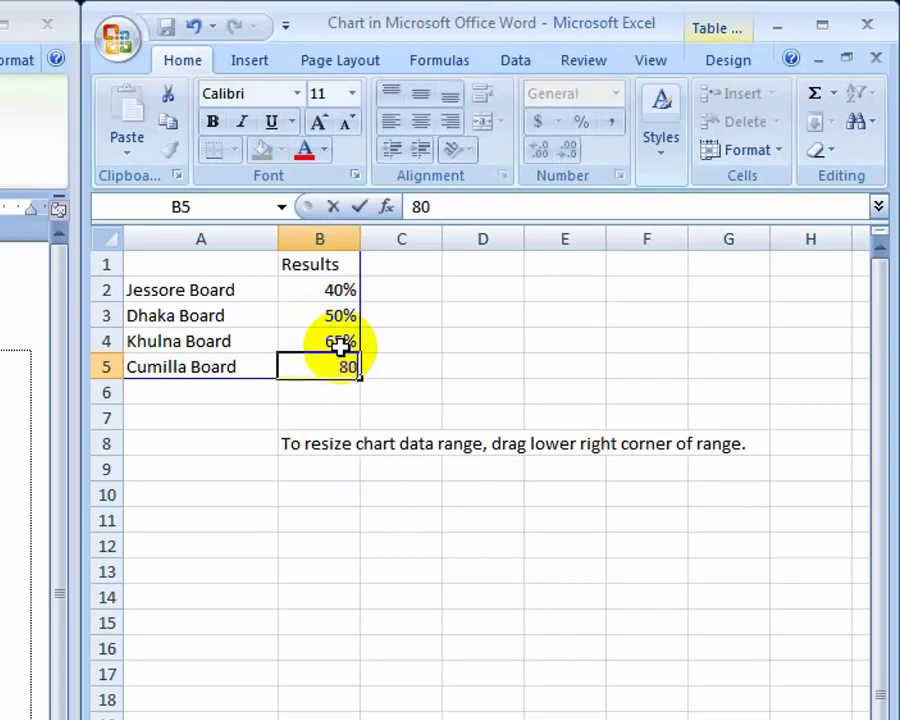
pyautogui.write('%')
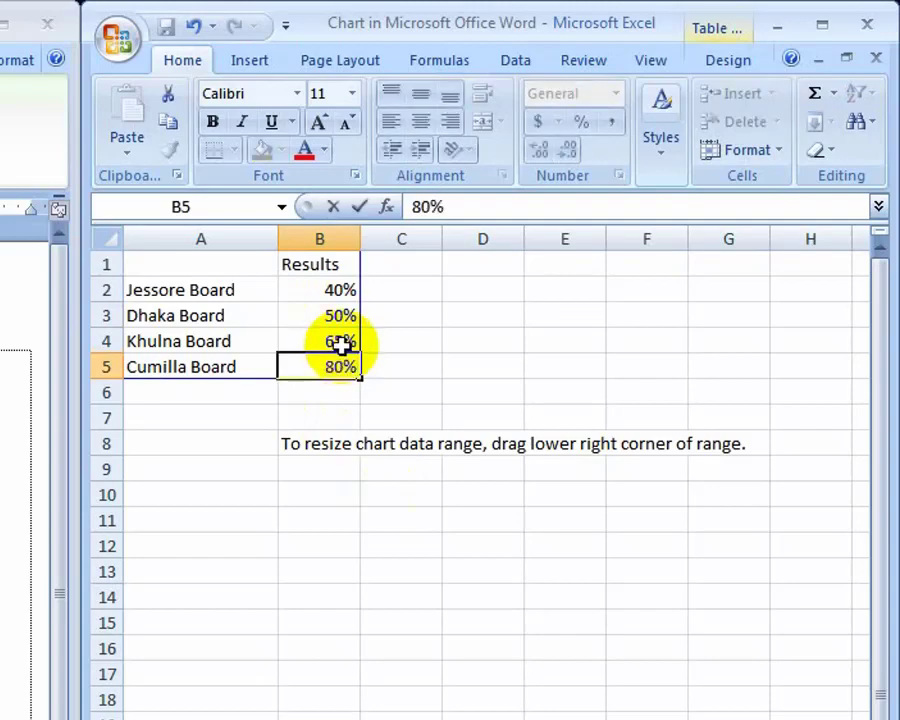
pyautogui.click(305, 292)
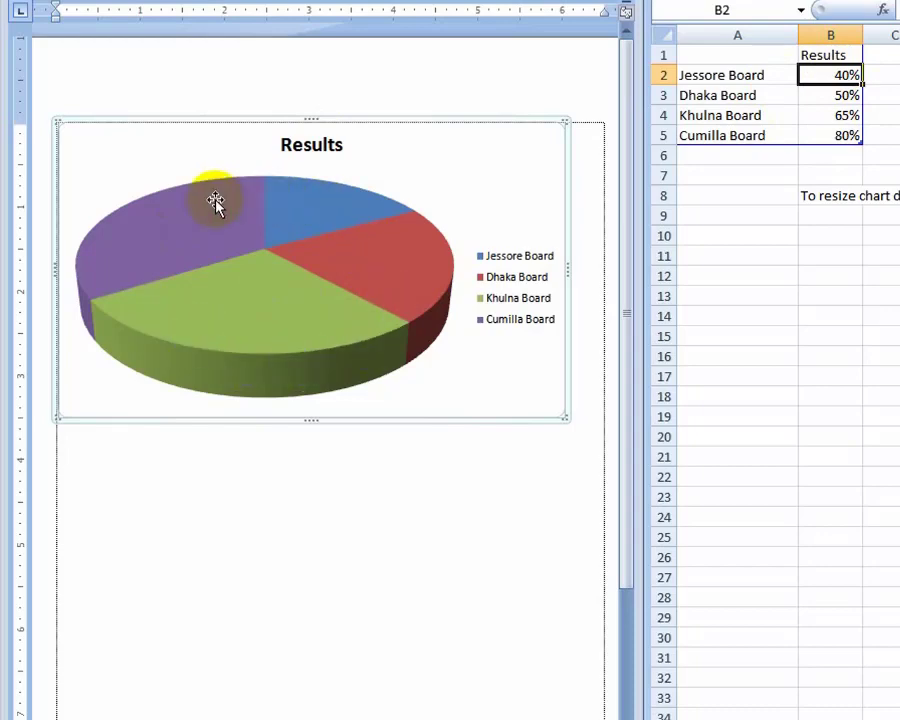
# Step: Select slices of the updated Results 3-D pie chart in Word beside the data sheet
pyautogui.click(375, 255)
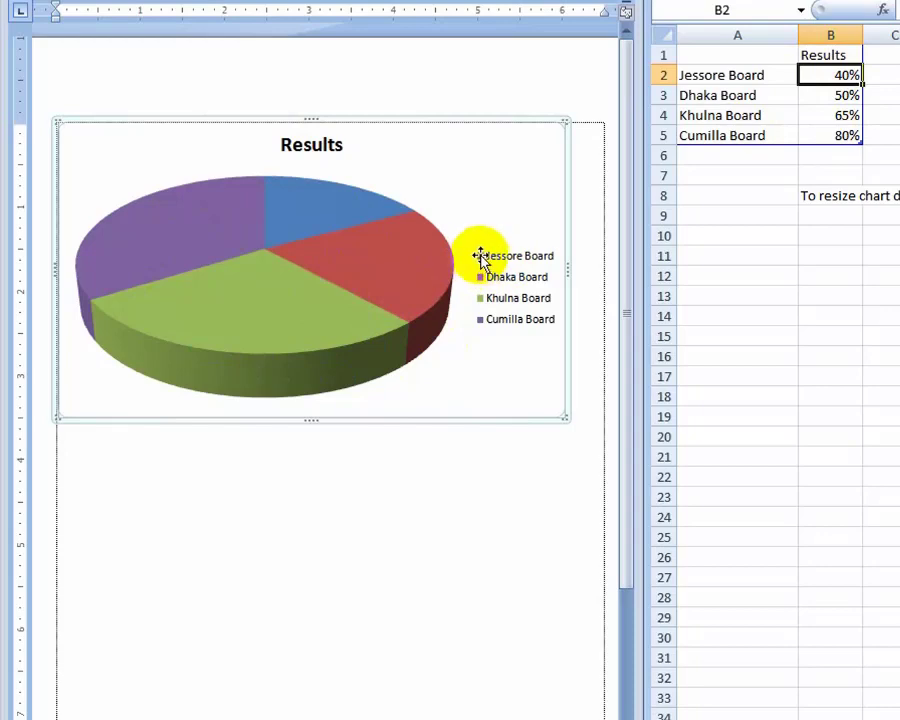
pyautogui.click(307, 195)
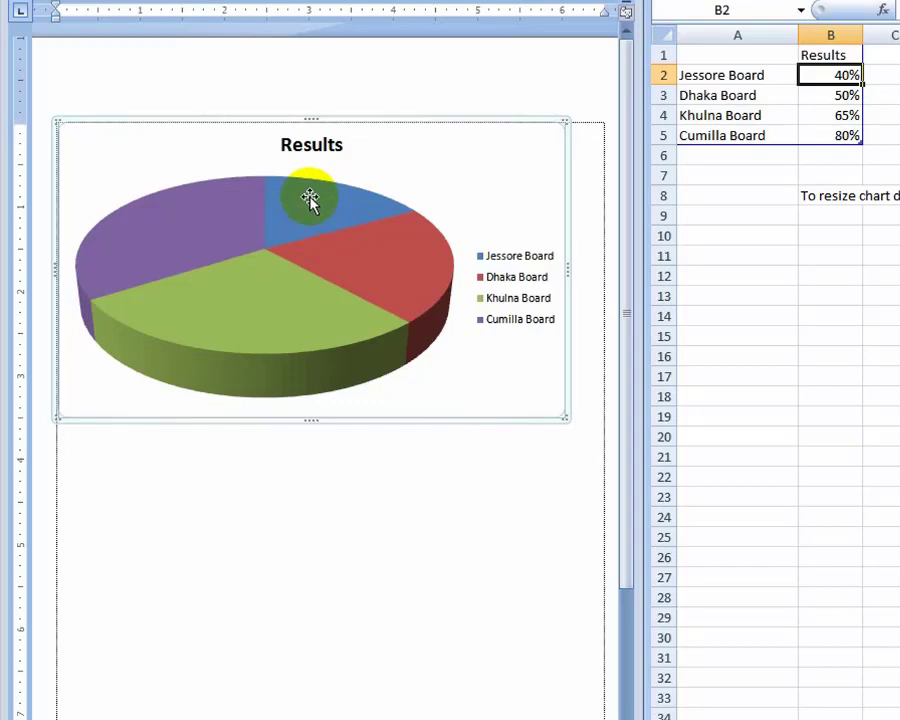
pyautogui.moveTo(310, 198); pyautogui.dragTo(345, 253)
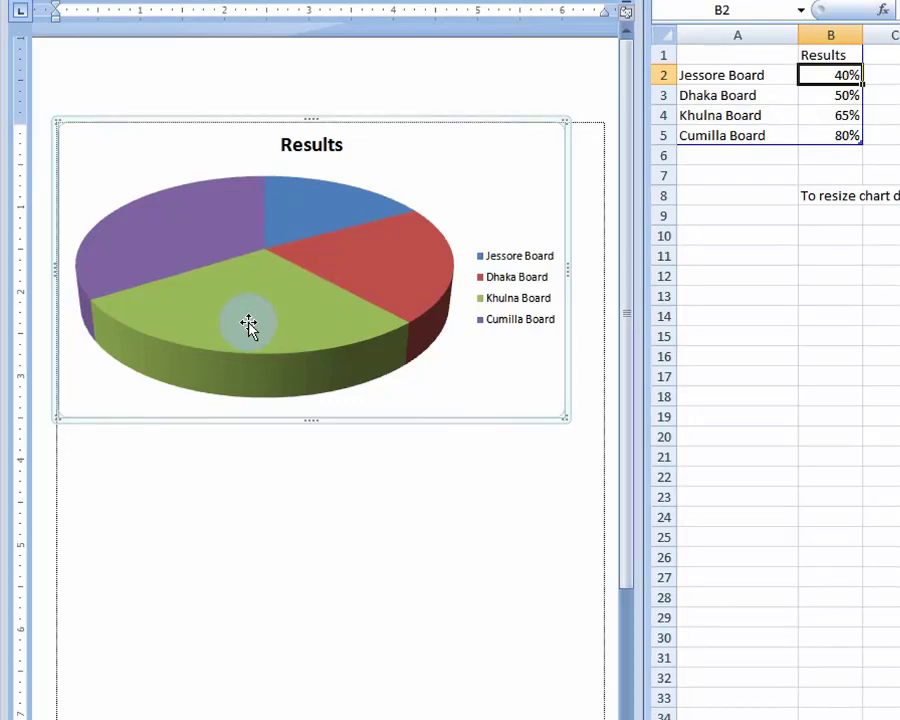
pyautogui.click(195, 222)
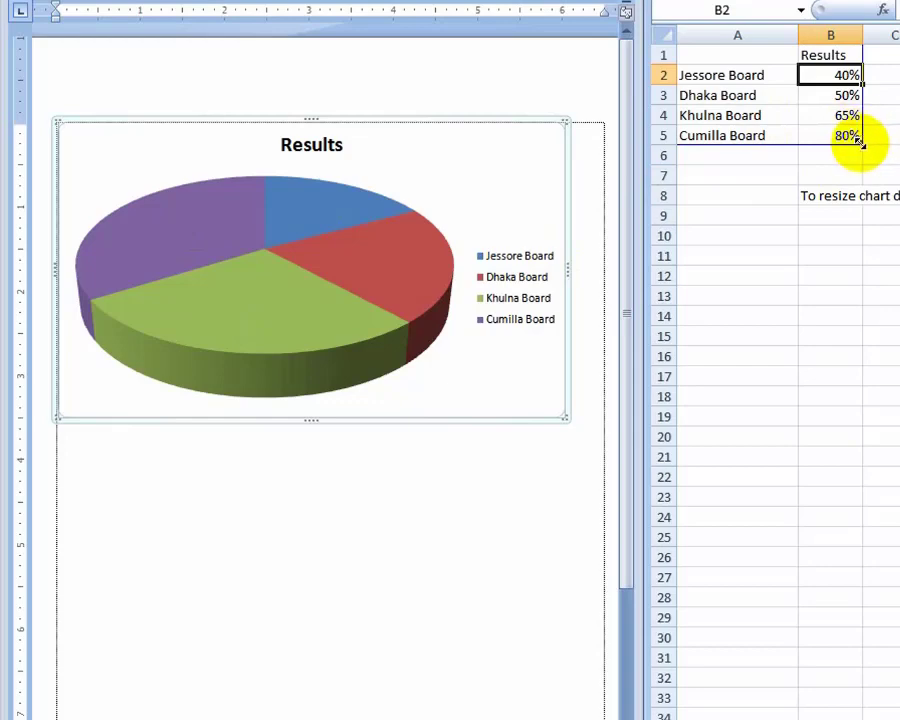
pyautogui.moveTo(859, 143); pyautogui.dragTo(851, 161)
pyautogui.click(736, 155)
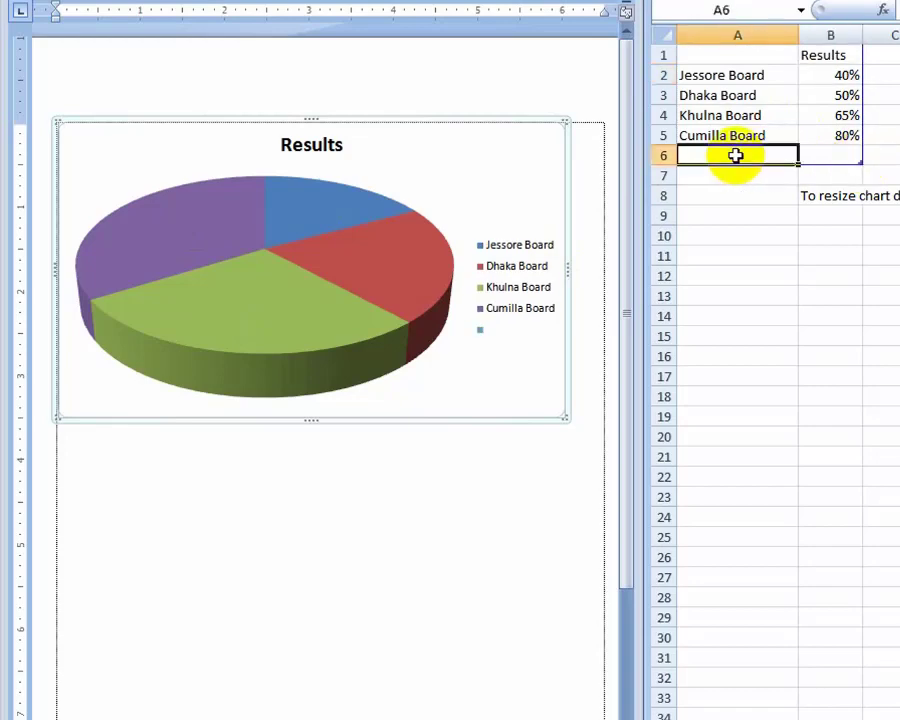
pyautogui.write('C')
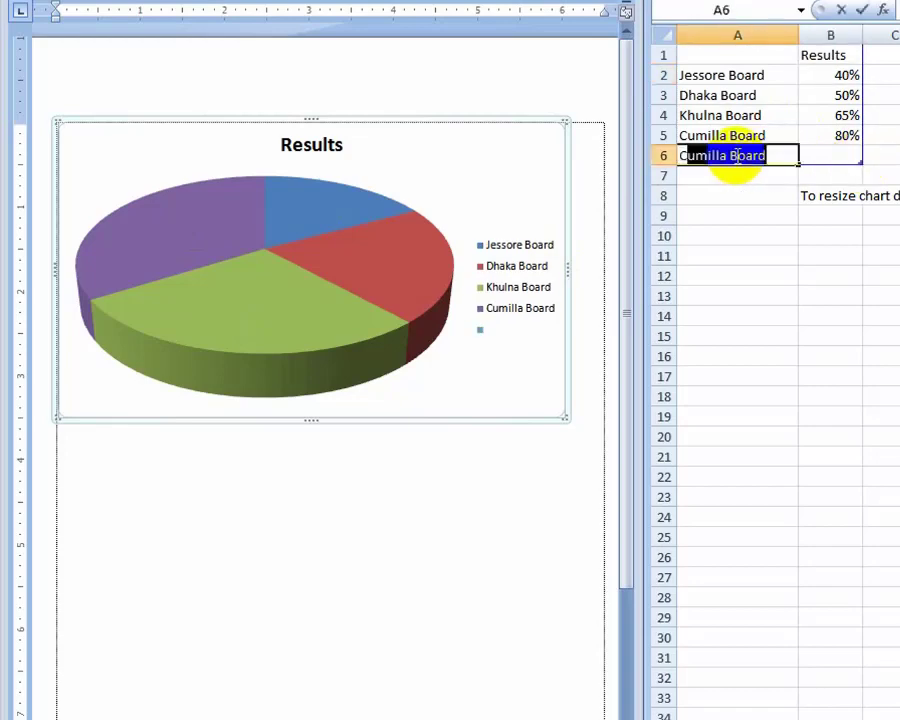
pyautogui.write('T')
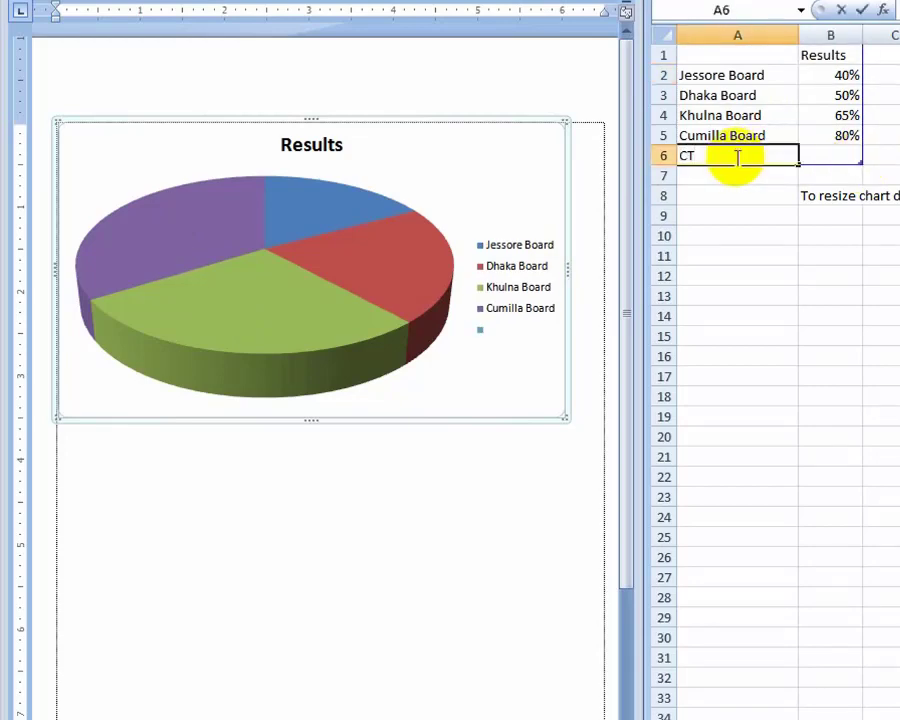
pyautogui.click(745, 177)
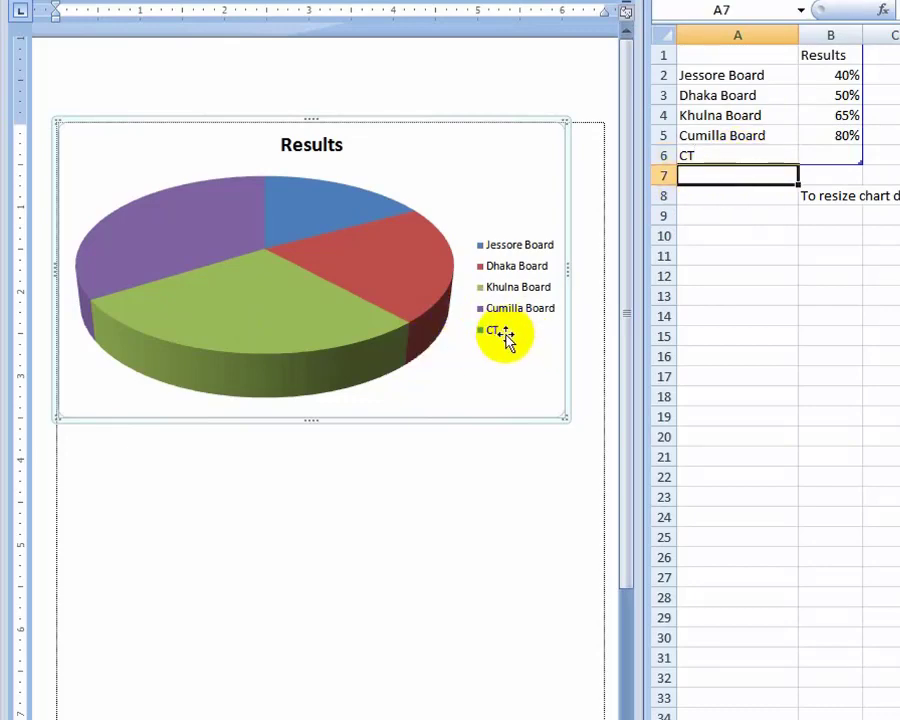
pyautogui.doubleClick(708, 155)
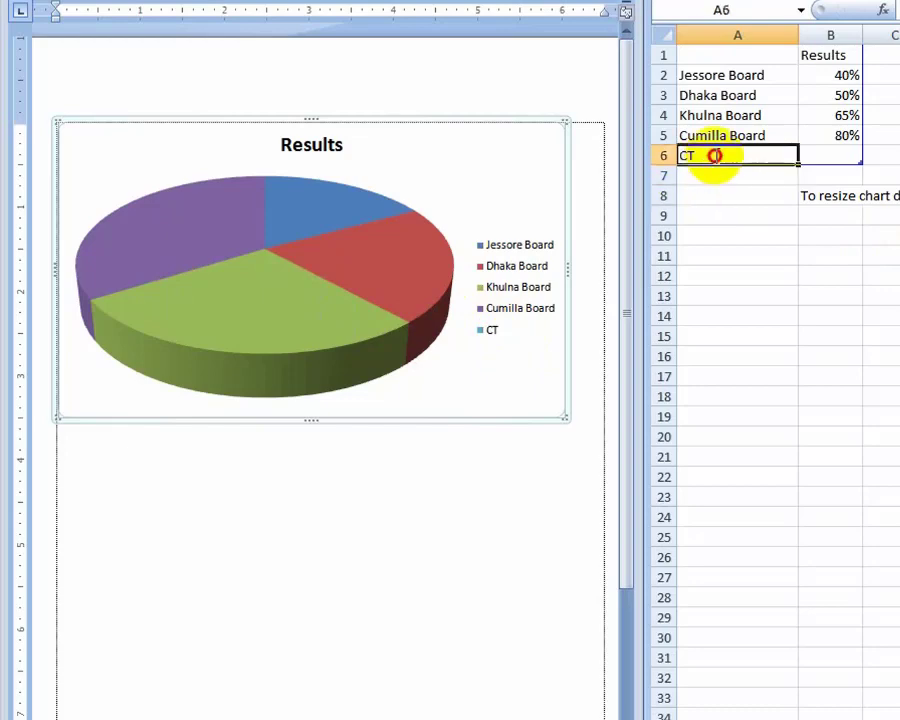
pyautogui.write('f')
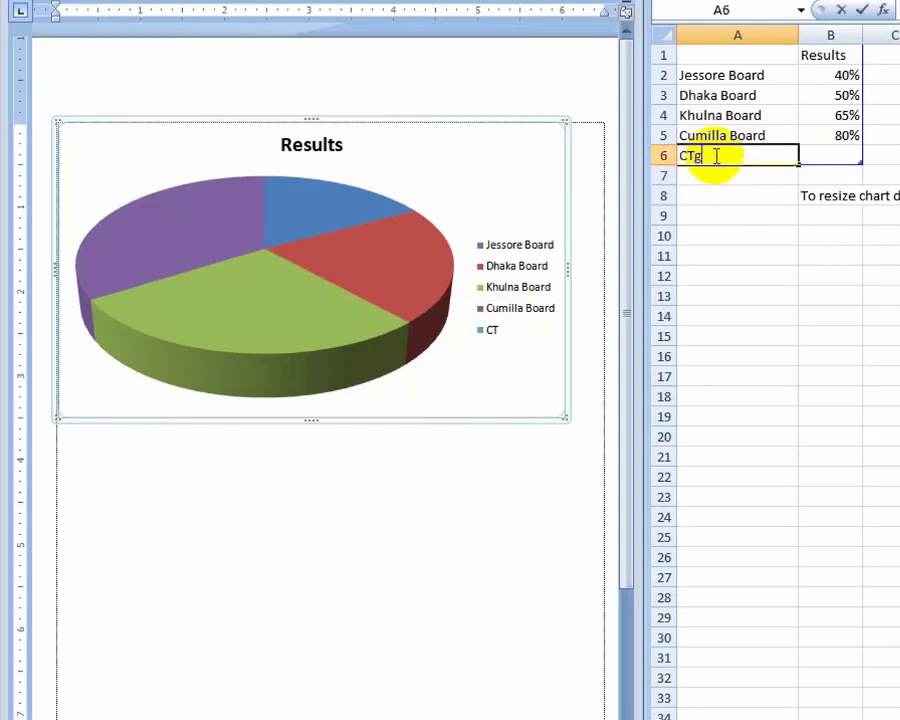
pyautogui.press('Return')
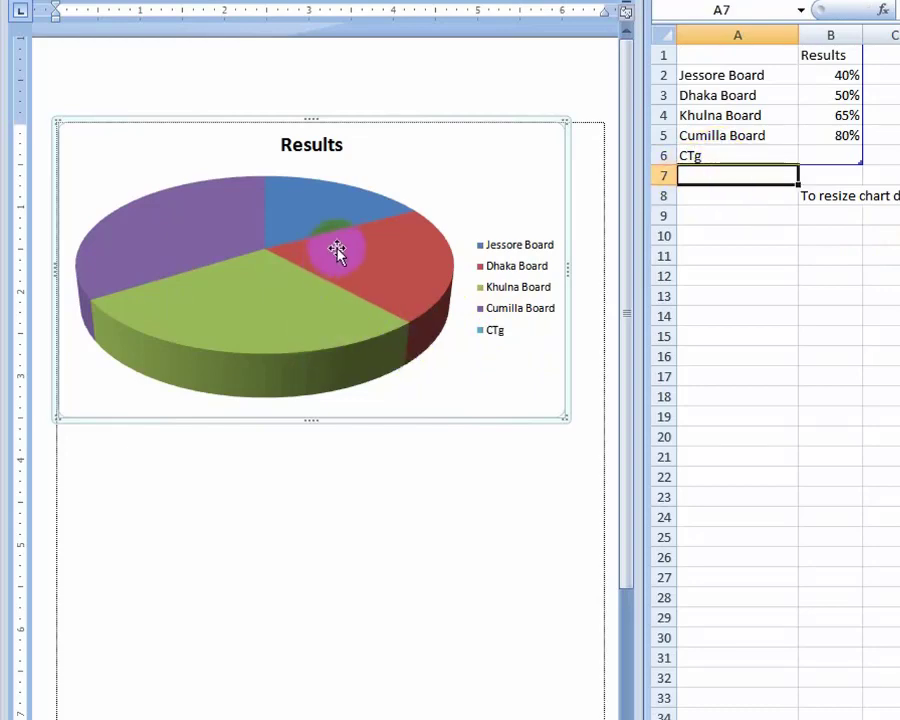
pyautogui.click(847, 156)
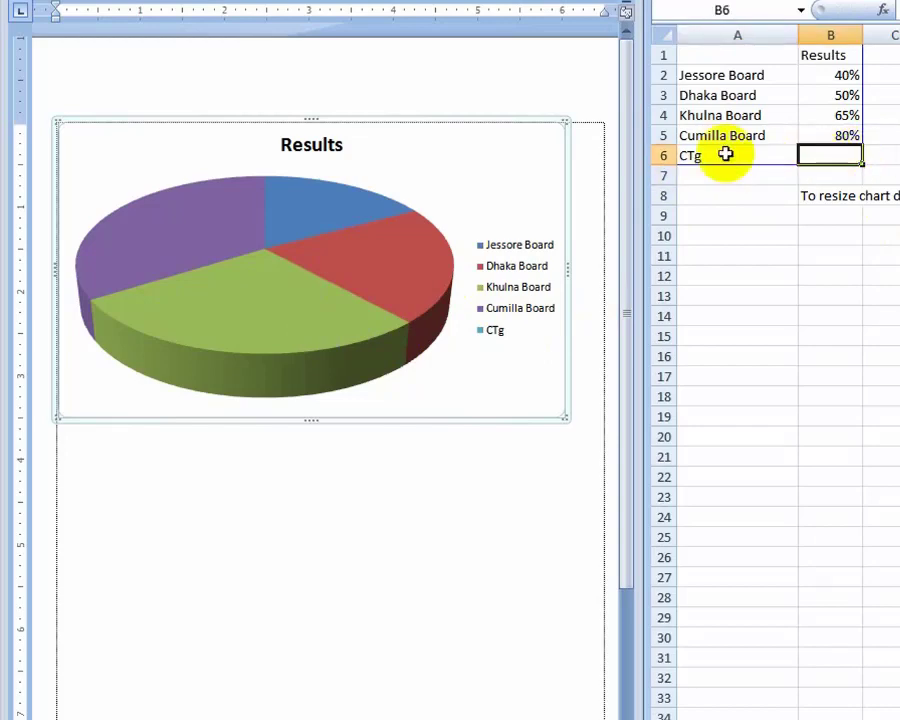
pyautogui.click(731, 155)
pyautogui.click(840, 160)
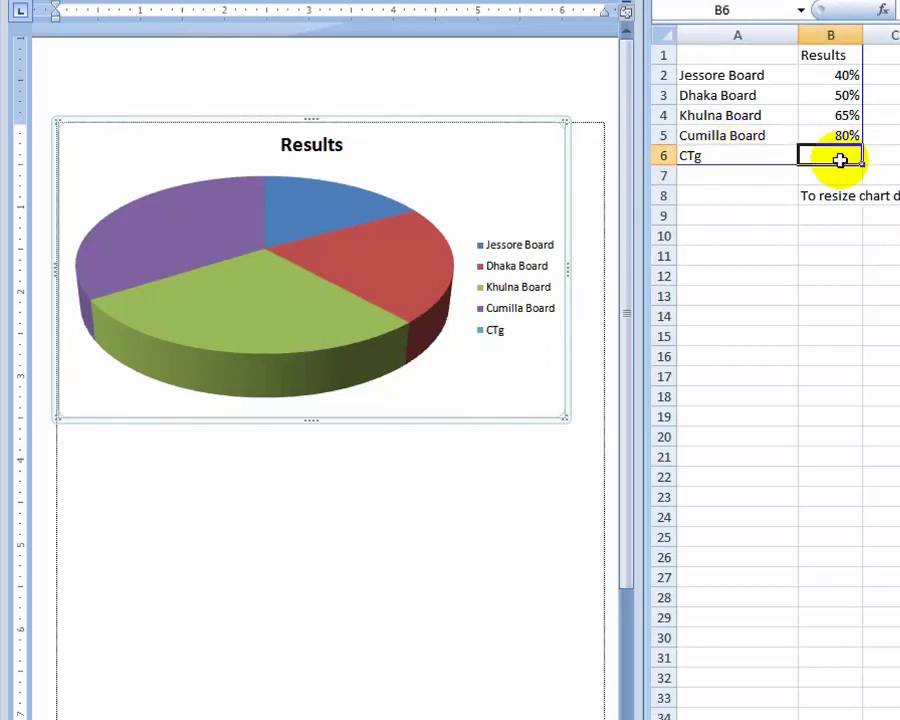
pyautogui.write('50')
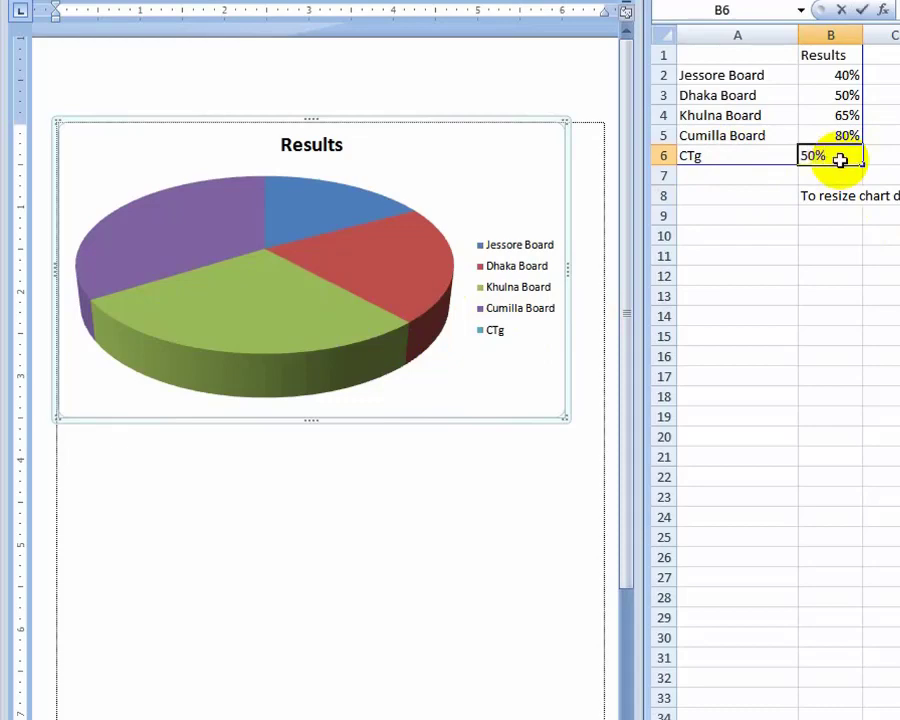
pyautogui.press('Return')
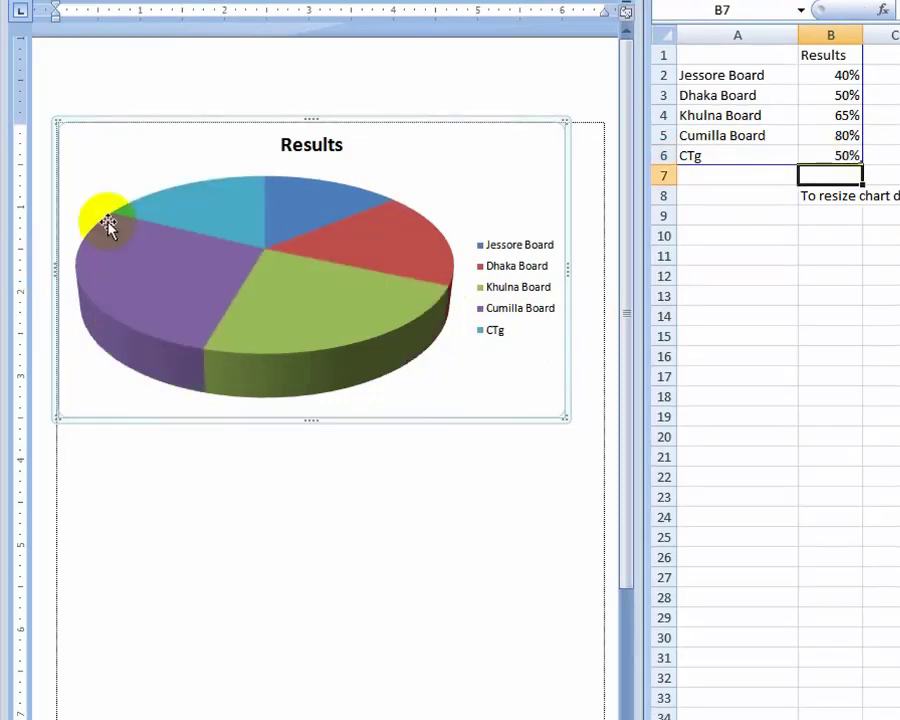
pyautogui.click(210, 220)
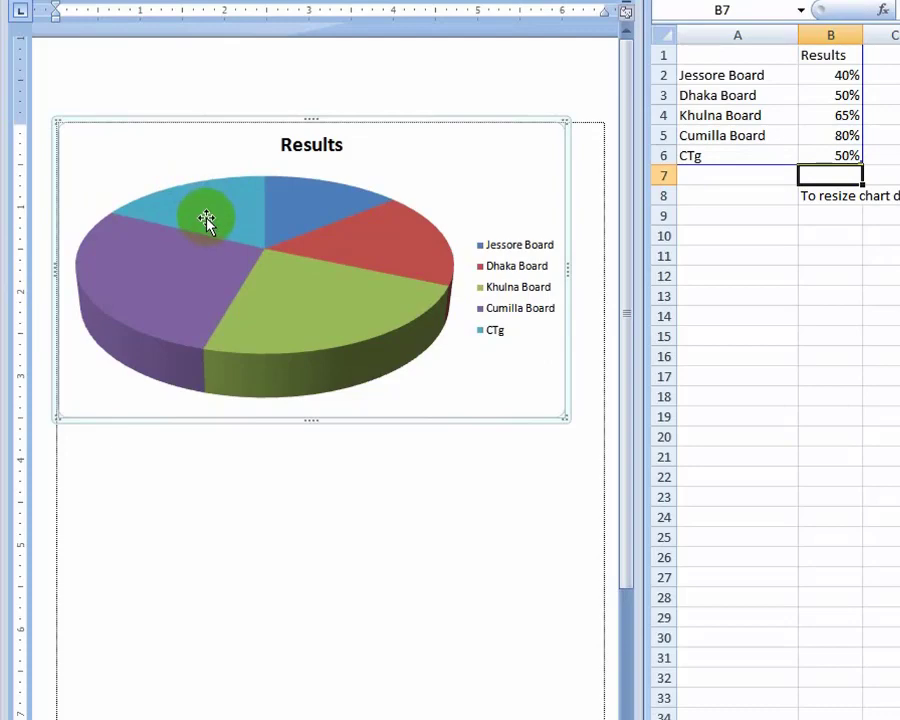
pyautogui.click(216, 192)
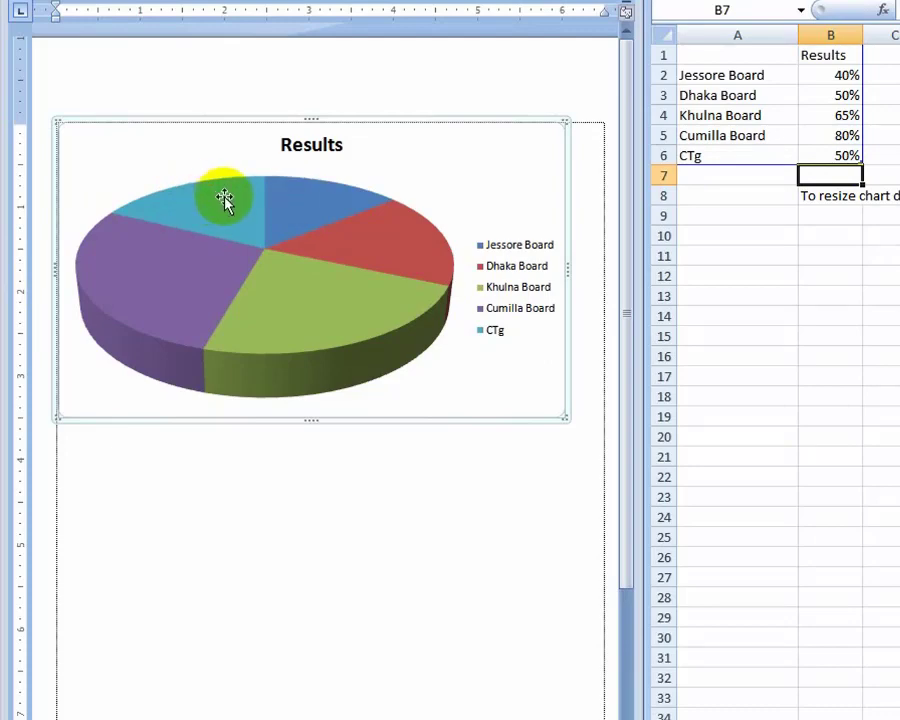
pyautogui.click(727, 155)
pyautogui.press('Delete')
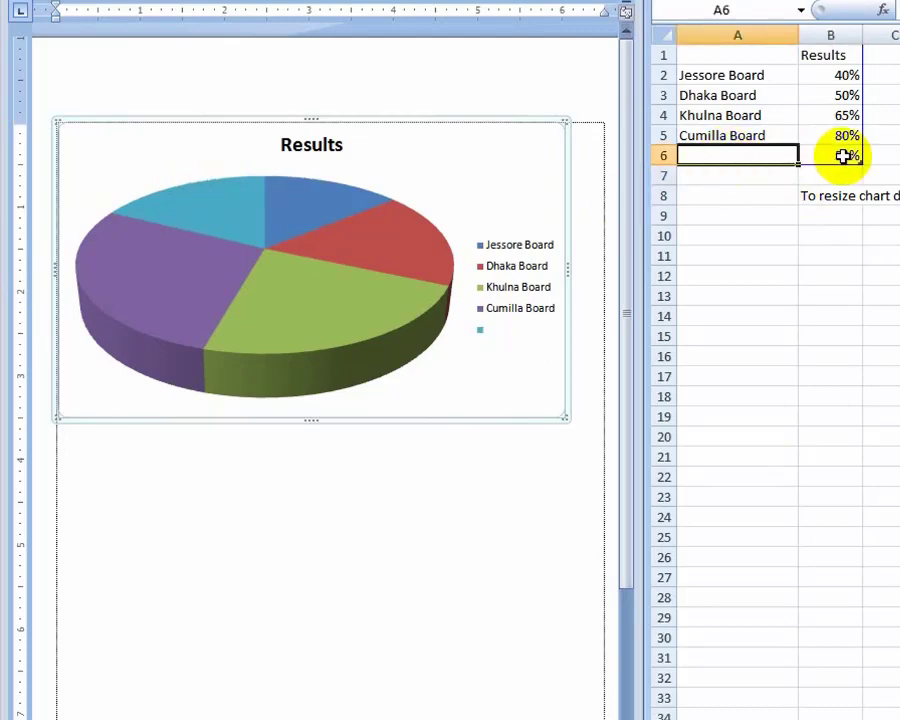
pyautogui.click(842, 155)
pyautogui.press('Delete')
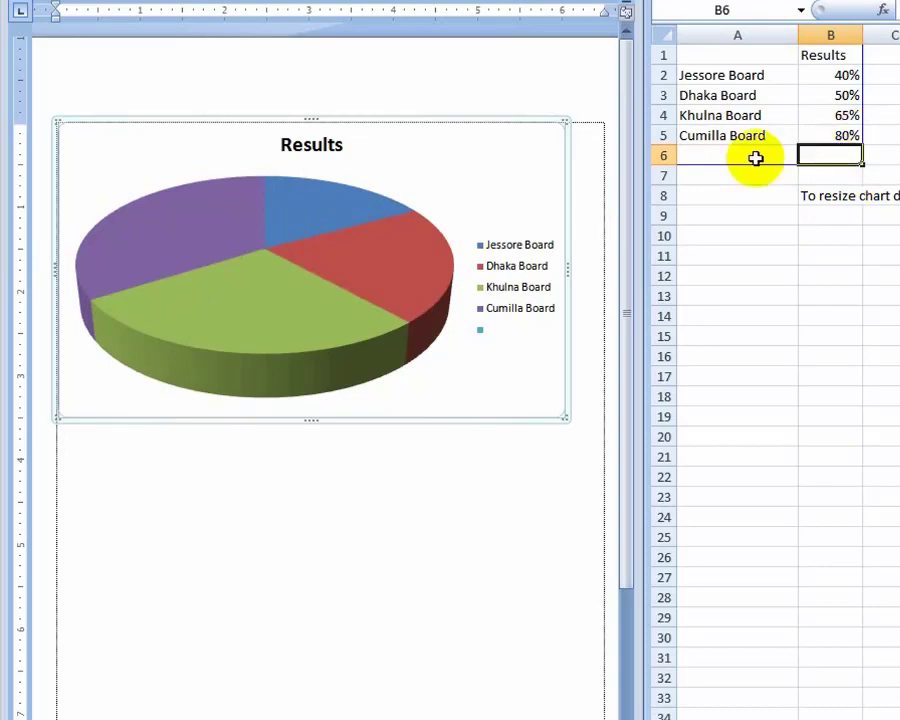
pyautogui.click(737, 158)
pyautogui.click(740, 115)
# Step: Select the pie chart and close its Excel data worksheet
pyautogui.click(273, 240)
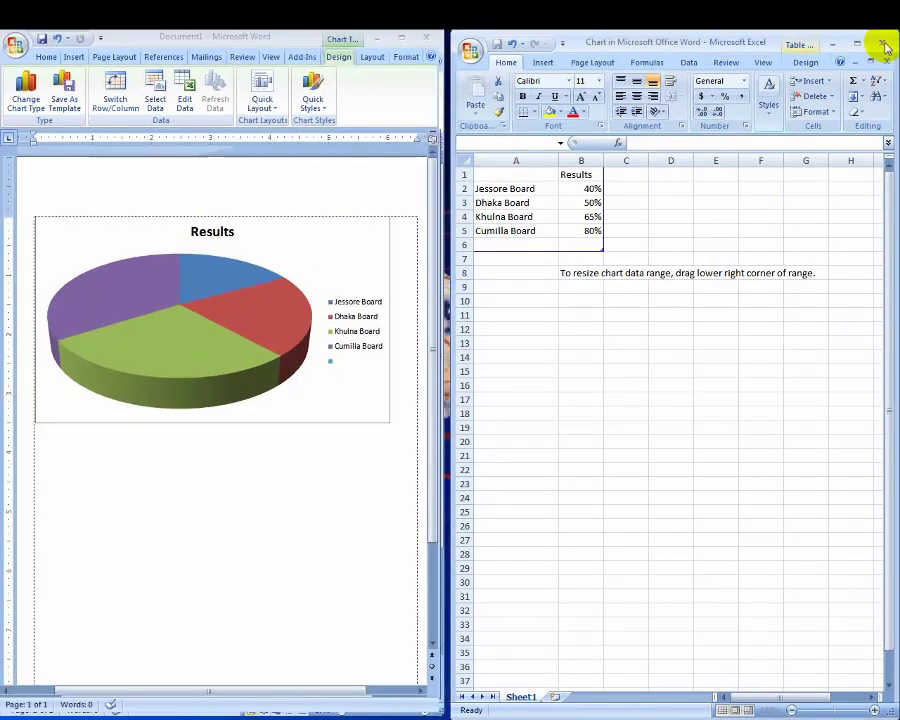
pyautogui.click(884, 45)
pyautogui.moveTo(893, 283); pyautogui.dragTo(886, 300)
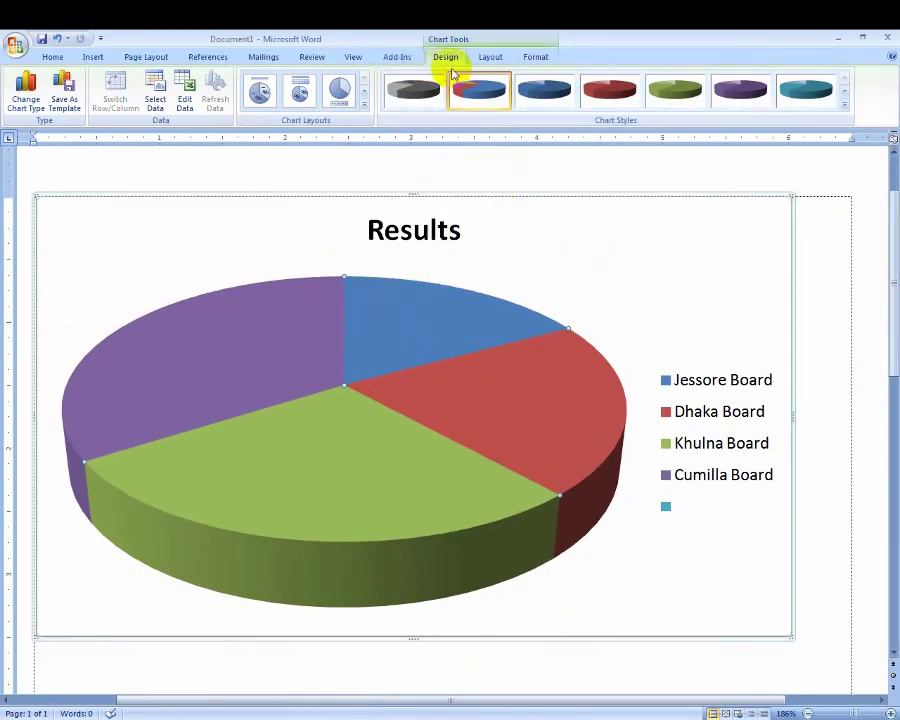
# Step: Browse the Chart Tools Layout and Format tabs, ending back on Design
pyautogui.click(489, 57)
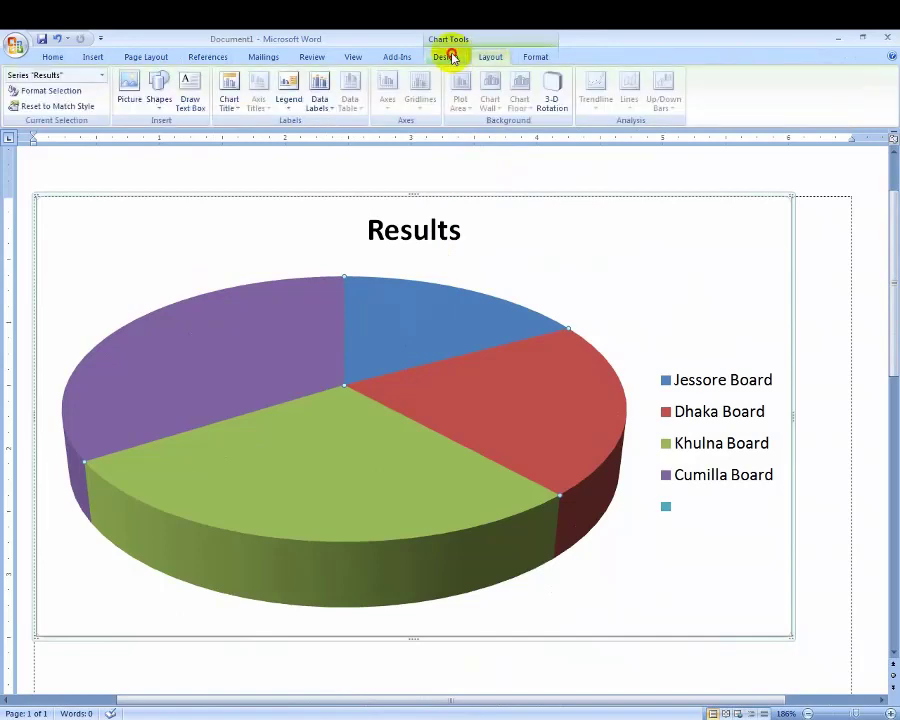
pyautogui.click(448, 57)
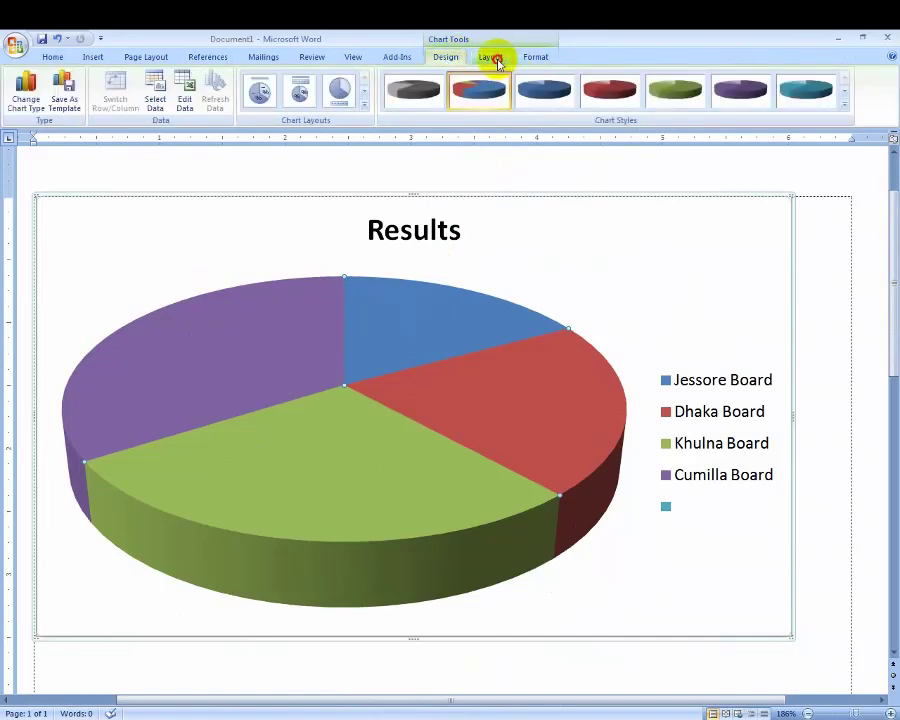
pyautogui.click(492, 58)
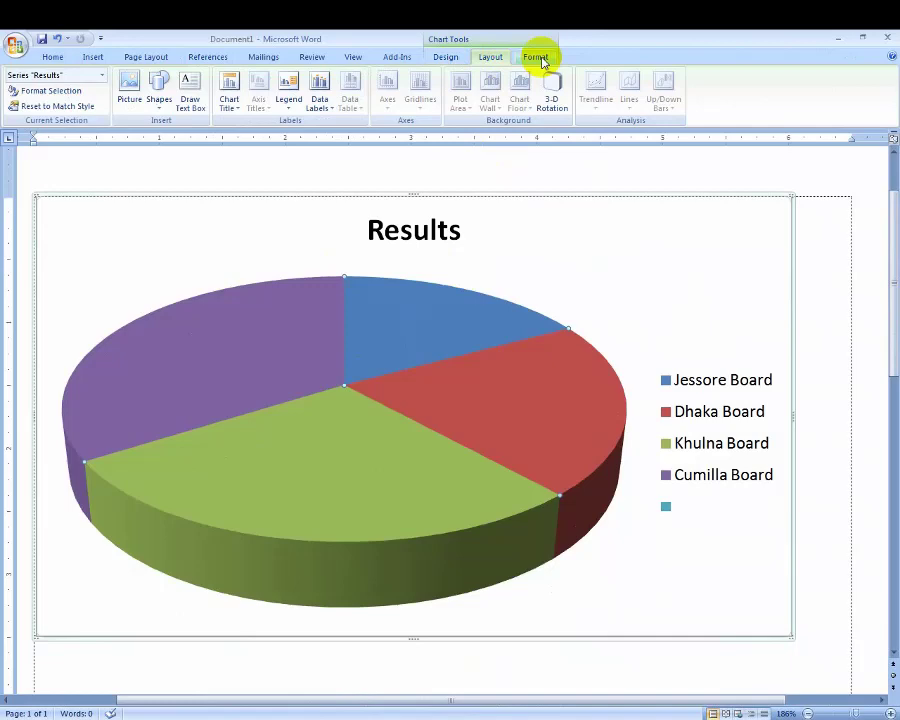
pyautogui.click(538, 57)
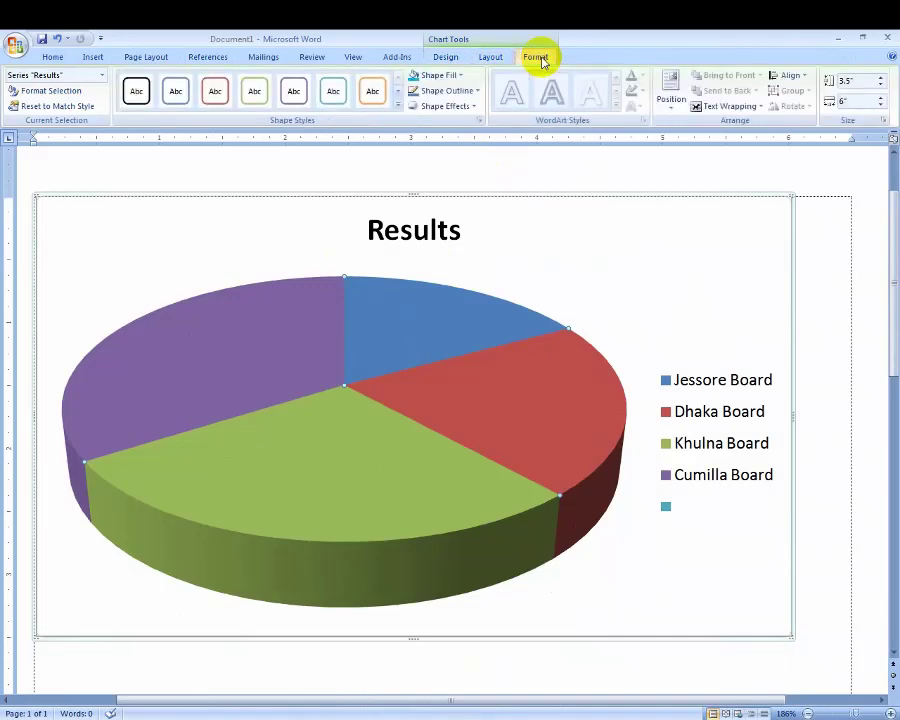
pyautogui.click(446, 57)
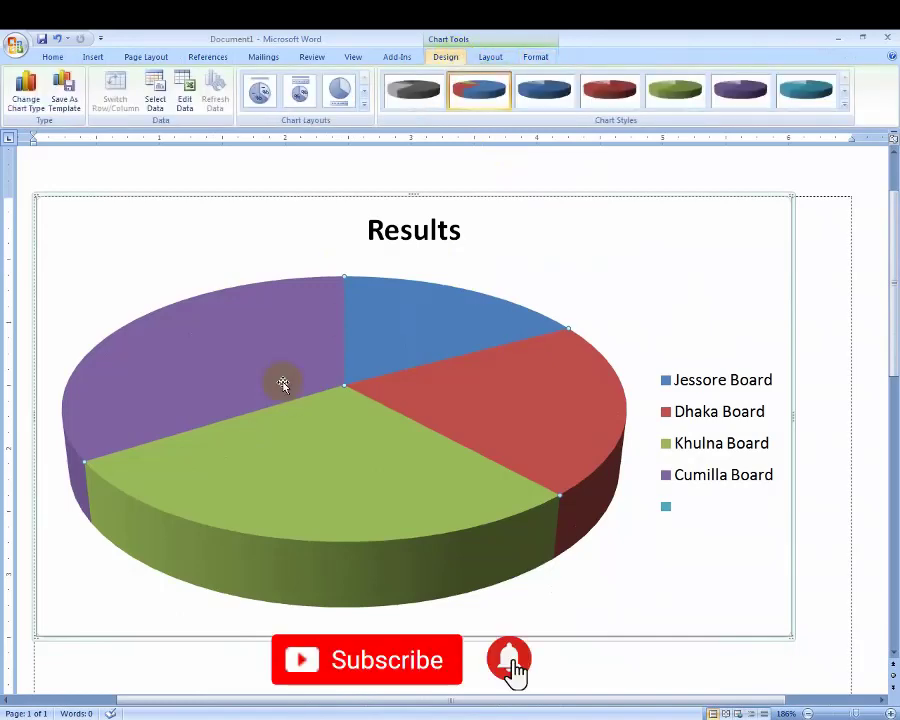
pyautogui.click(24, 102)
pyautogui.click(28, 102)
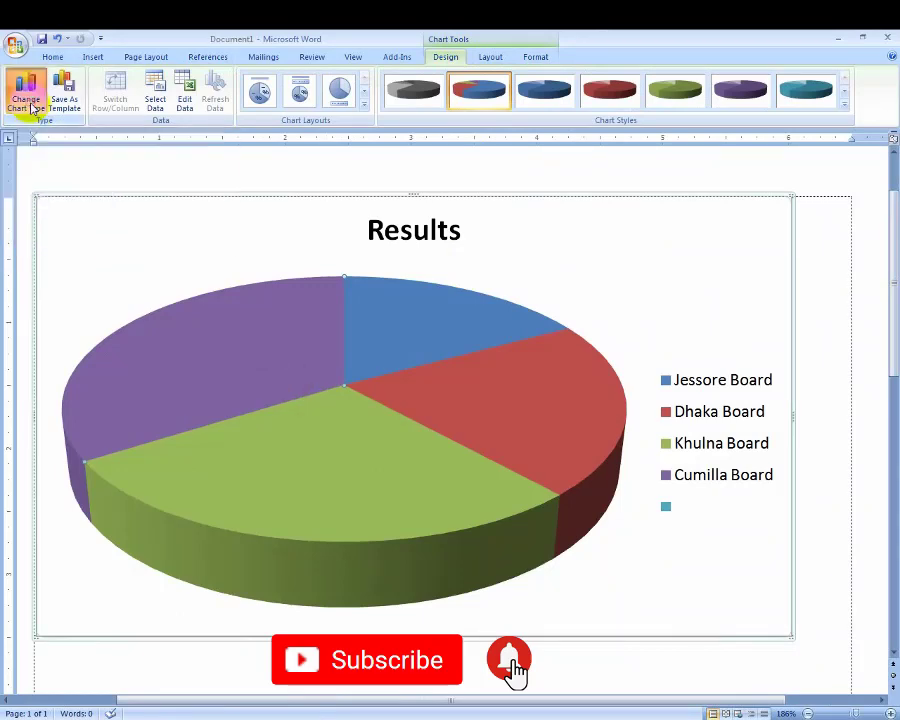
pyautogui.moveTo(584, 293)
pyautogui.mouseDown()
pyautogui.moveTo(590, 365)
pyautogui.moveTo(580, 250)
pyautogui.mouseUp()
pyautogui.click(317, 265)
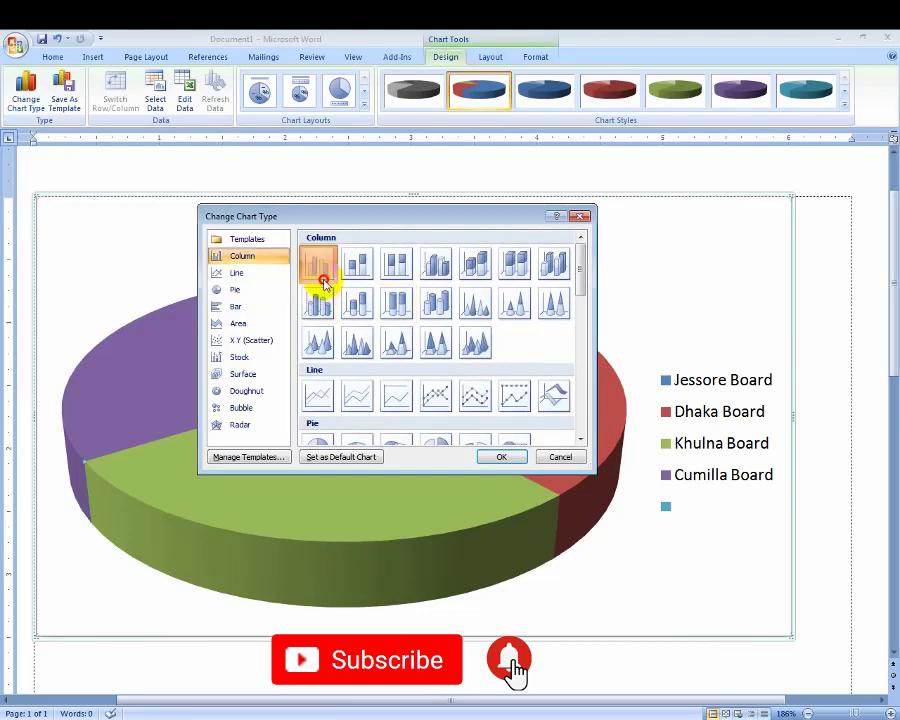
pyautogui.click(326, 305)
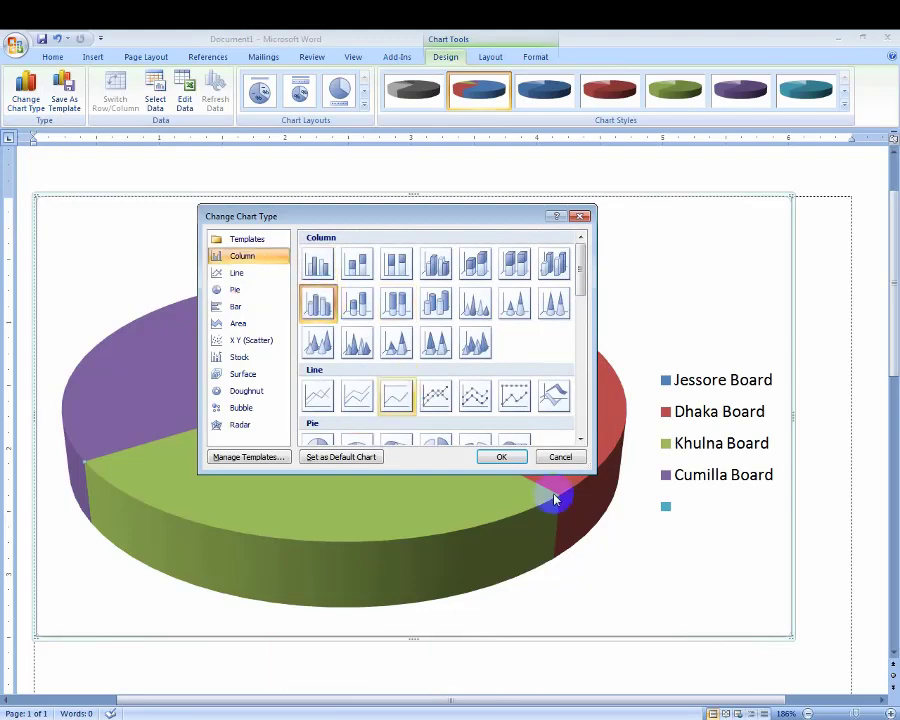
pyautogui.click(505, 458)
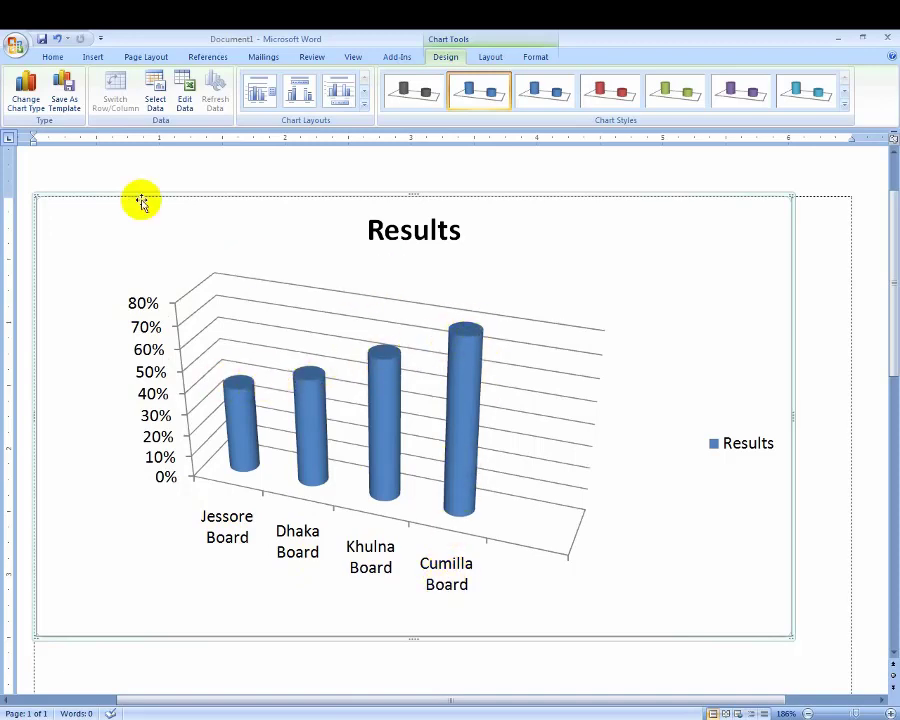
pyautogui.click(24, 105)
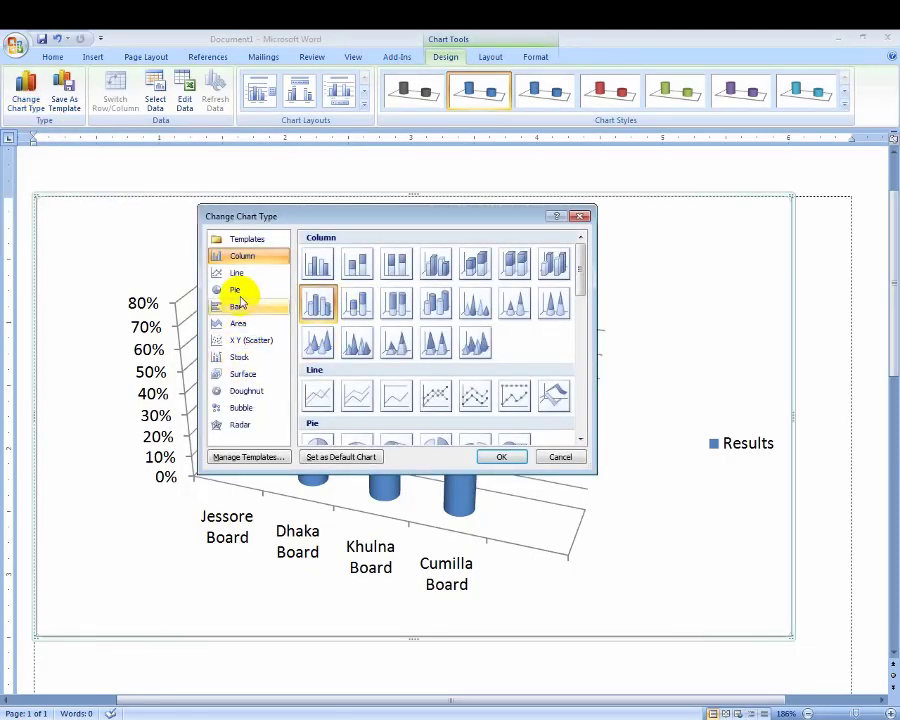
pyautogui.click(235, 289)
pyautogui.click(357, 424)
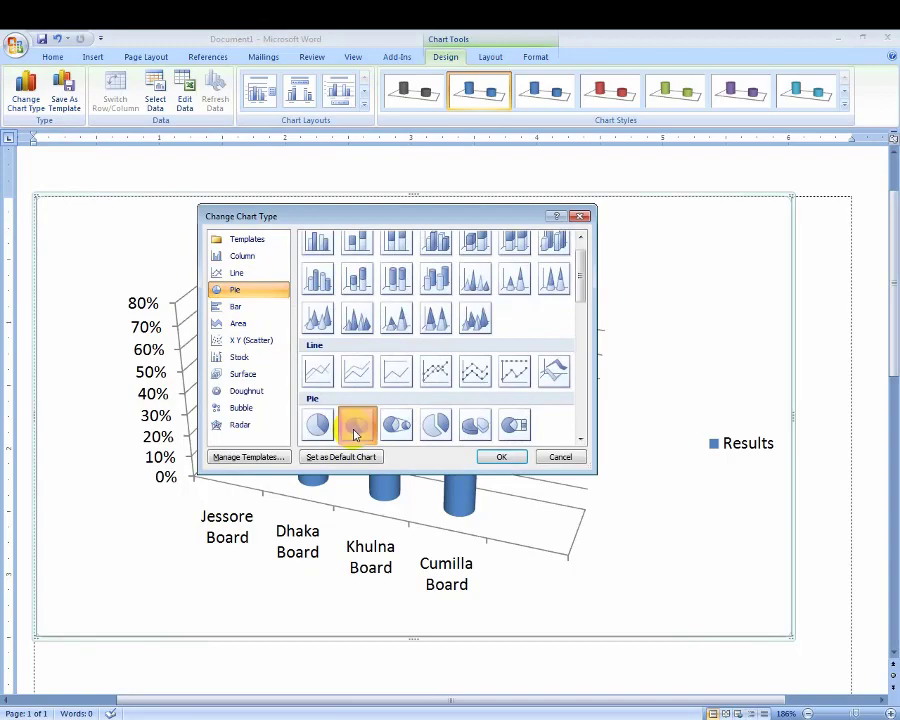
pyautogui.click(503, 458)
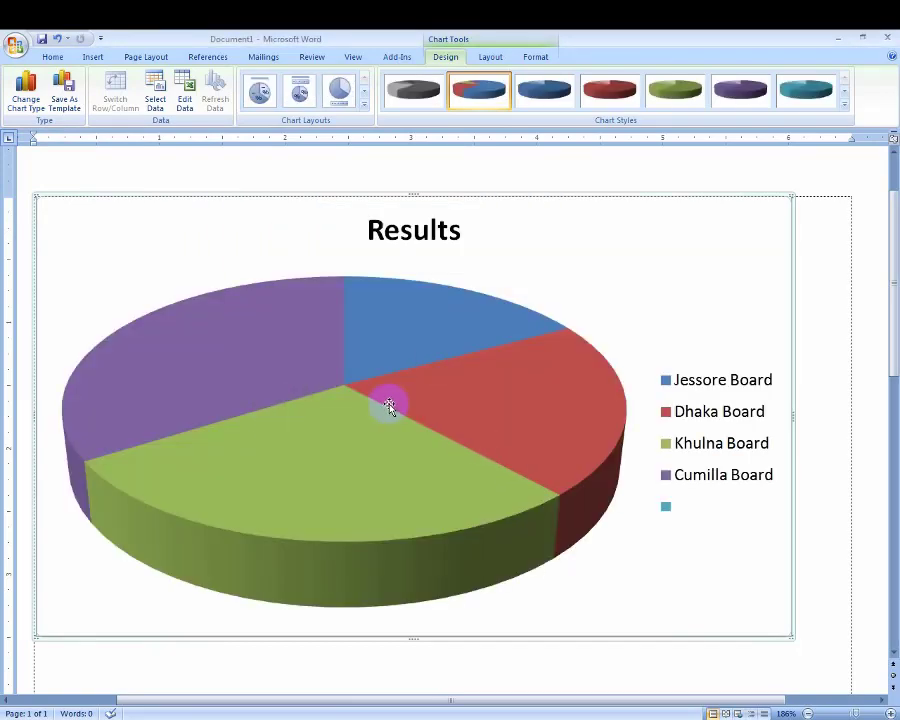
# Step: Open the Save Chart Template window and navigate to the Soft, Music & Doc (D:) drive
pyautogui.click(72, 106)
pyautogui.click(72, 104)
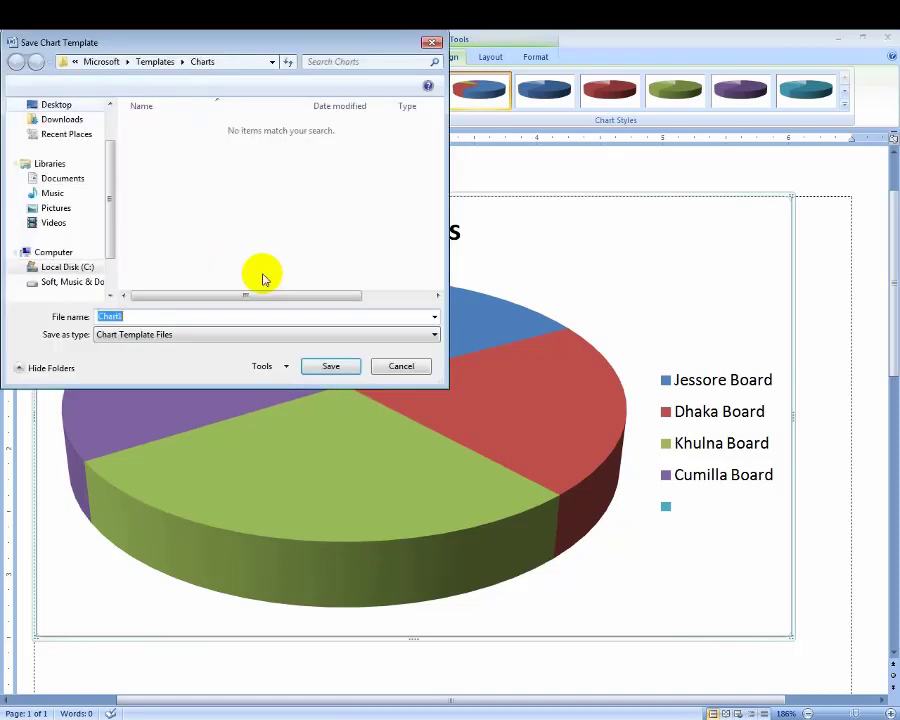
pyautogui.moveTo(173, 48)
pyautogui.mouseDown()
pyautogui.moveTo(375, 210)
pyautogui.moveTo(381, 197)
pyautogui.mouseUp()
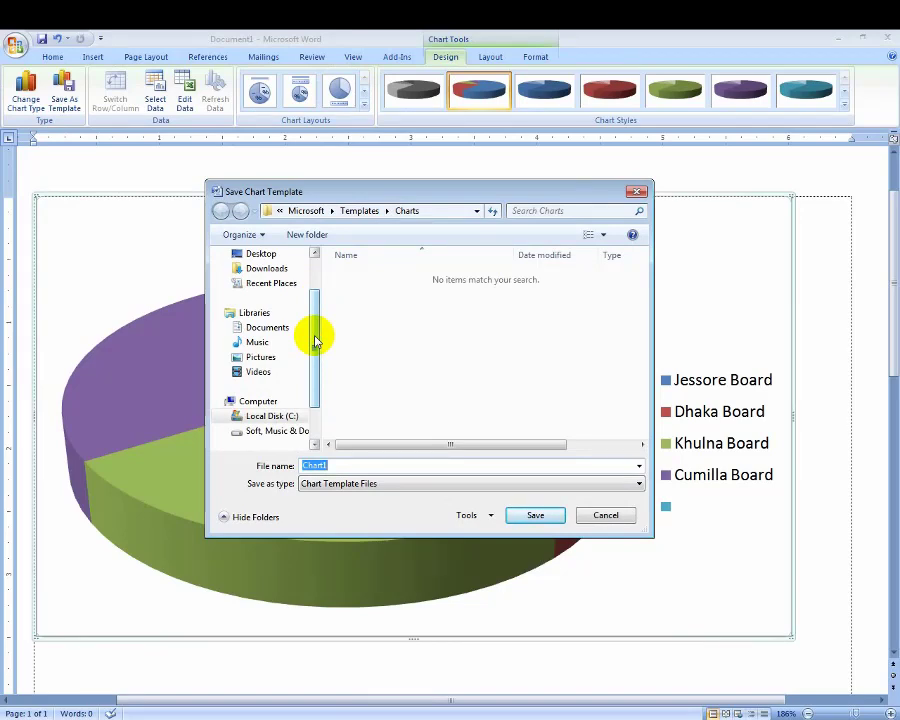
pyautogui.scroll(-1, 316, 345)
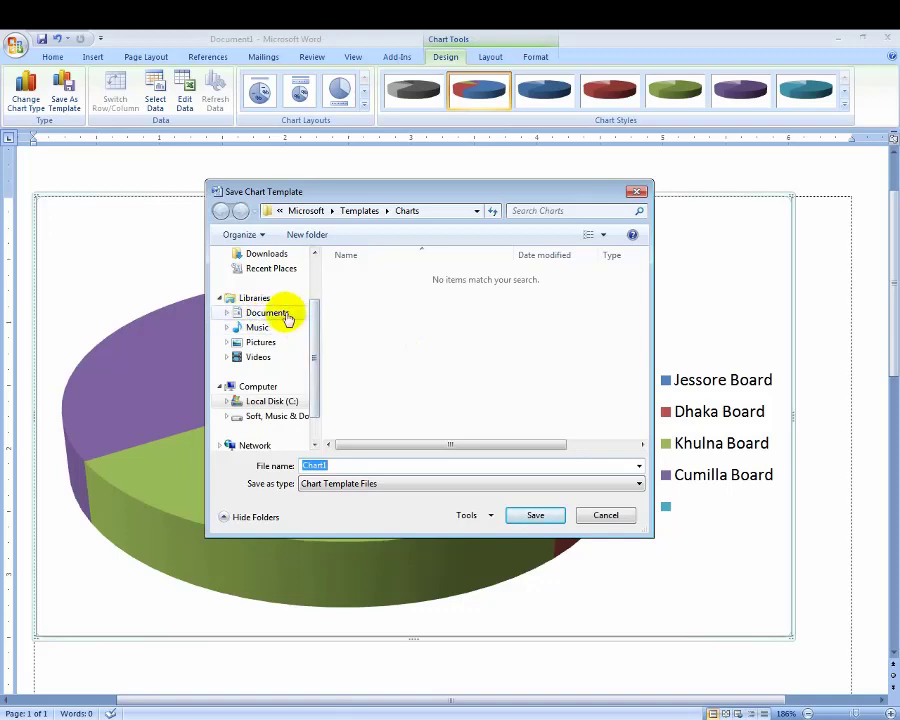
pyautogui.moveTo(315, 321); pyautogui.dragTo(315, 345)
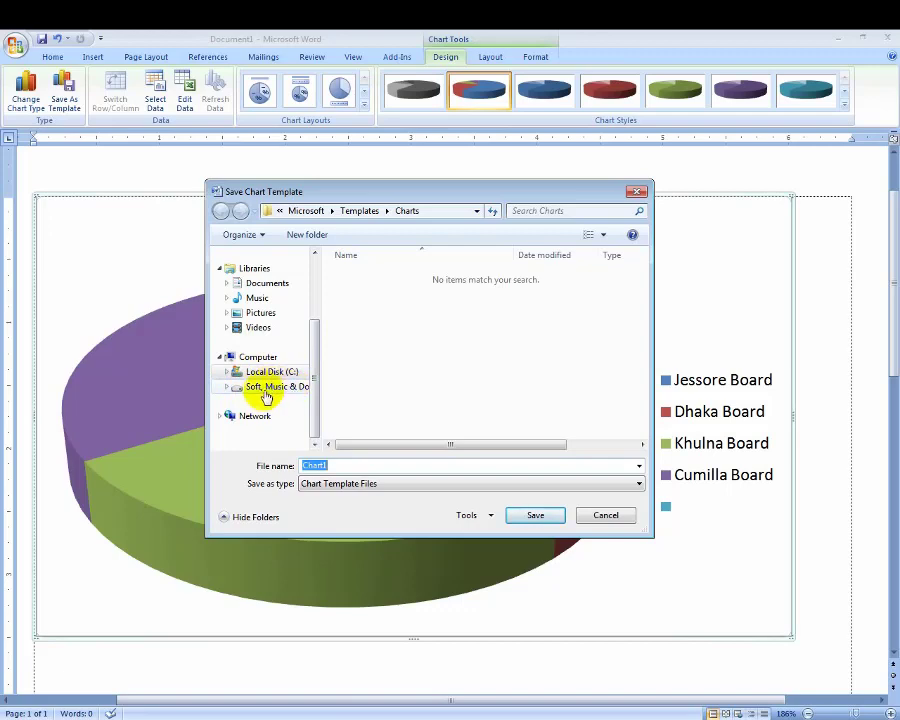
pyautogui.click(267, 390)
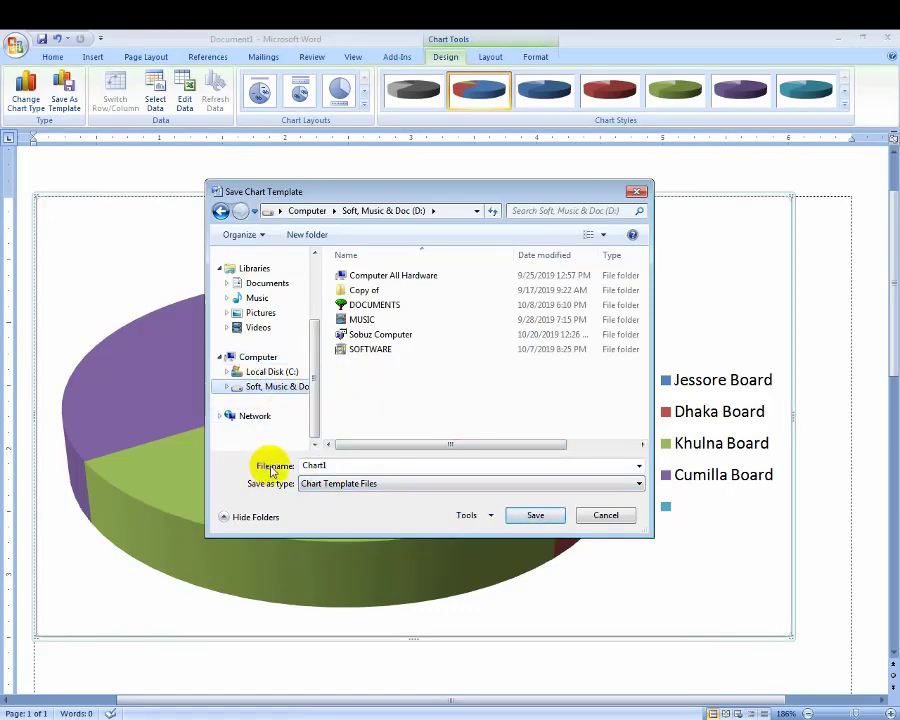
# Step: Name the template Chart Results and save it
pyautogui.doubleClick(313, 468)
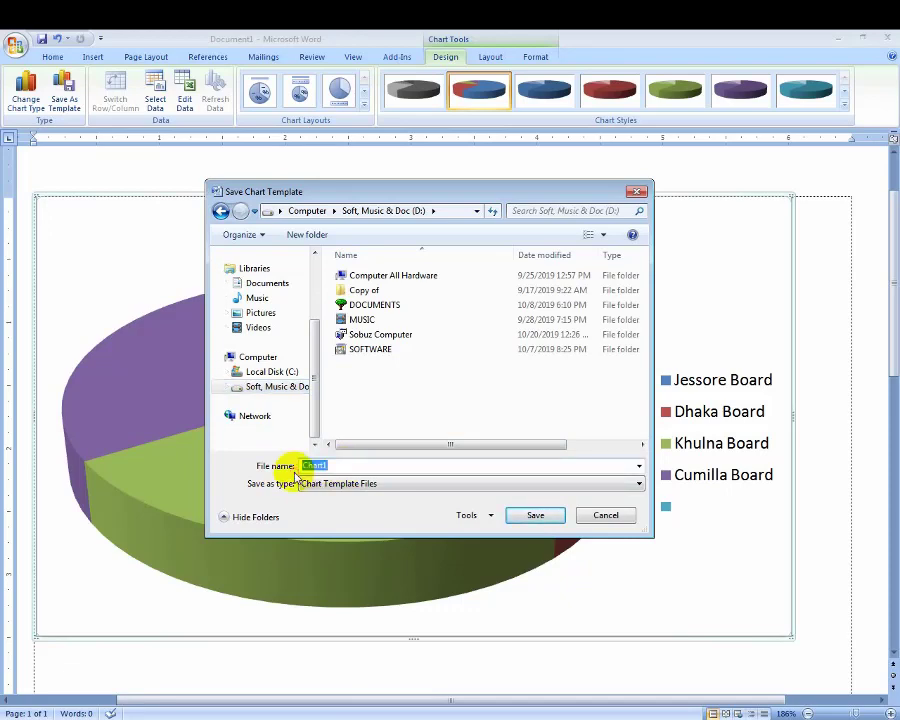
pyautogui.write('Cha')
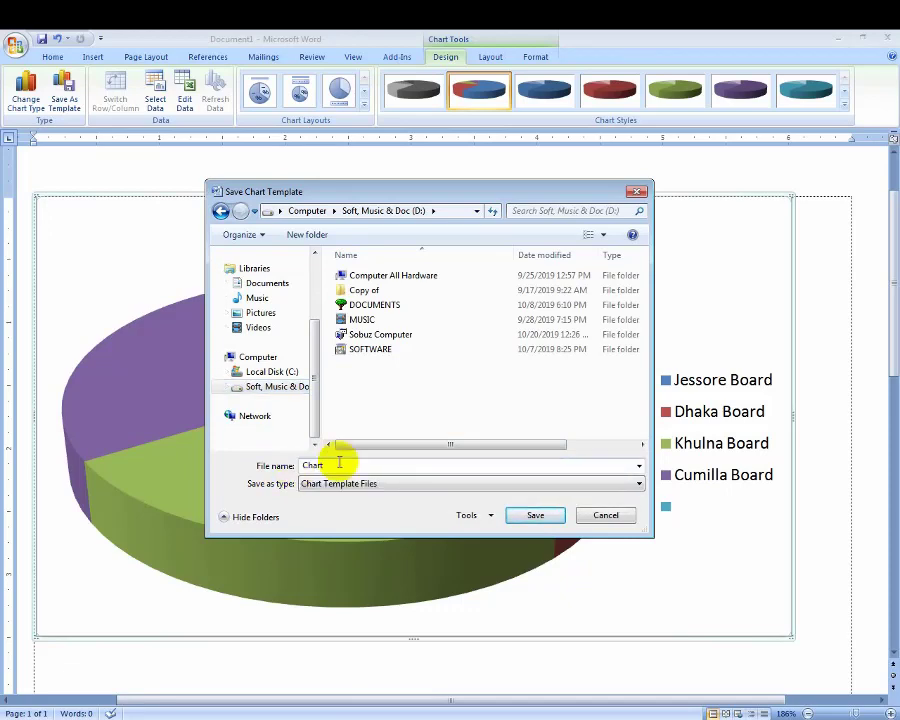
pyautogui.click(532, 516)
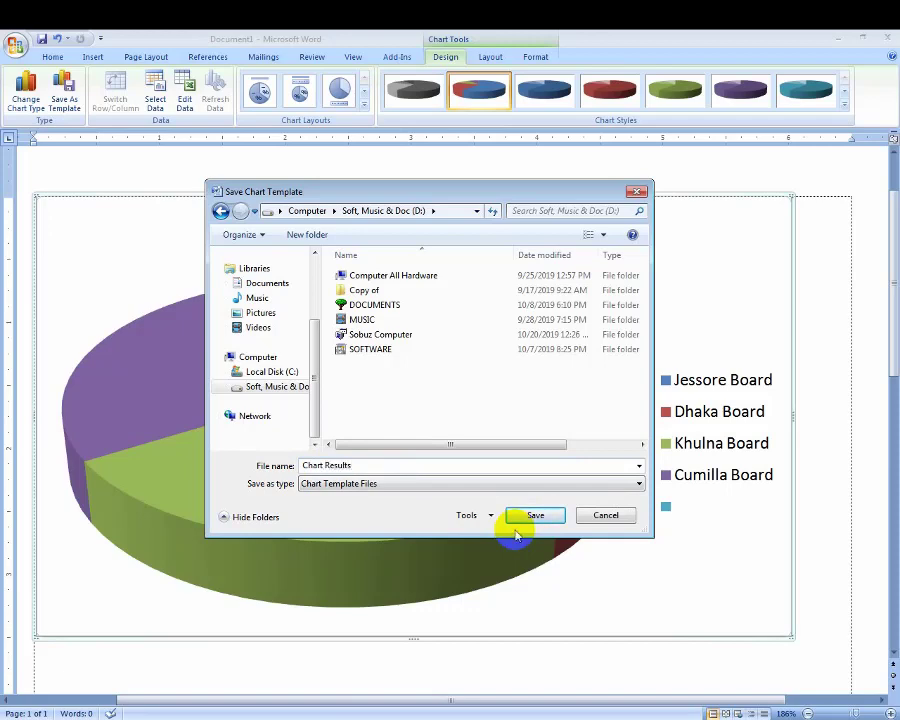
pyautogui.click(537, 520)
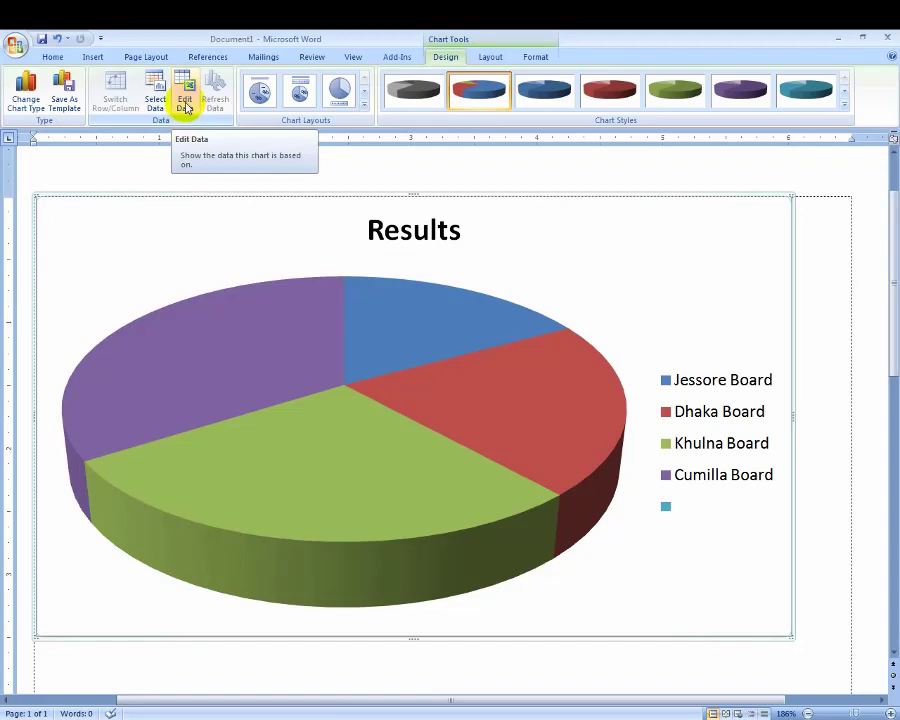
pyautogui.click(186, 105)
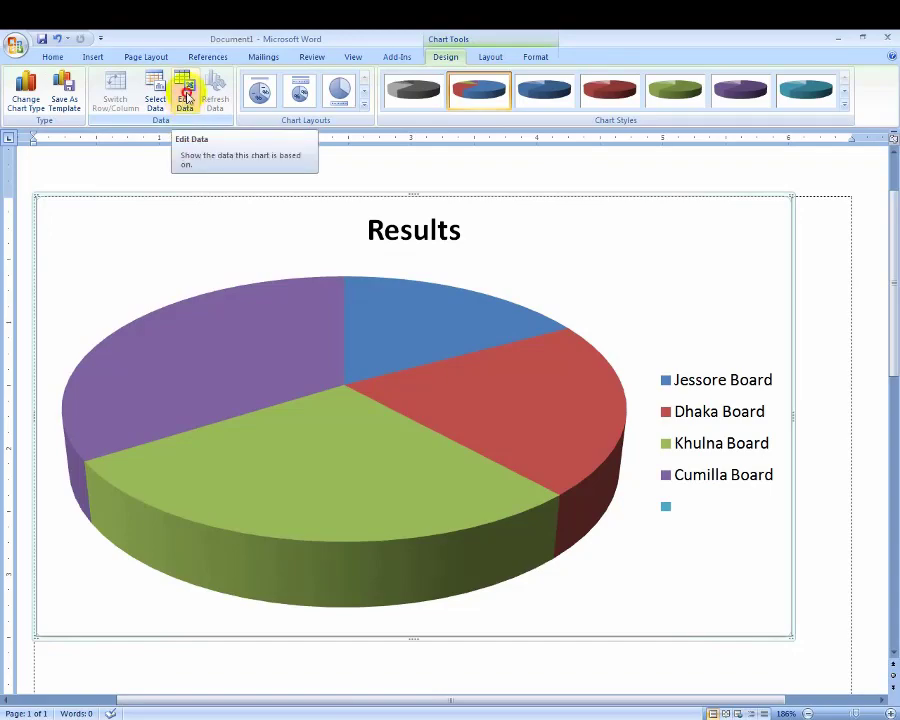
pyautogui.click(186, 96)
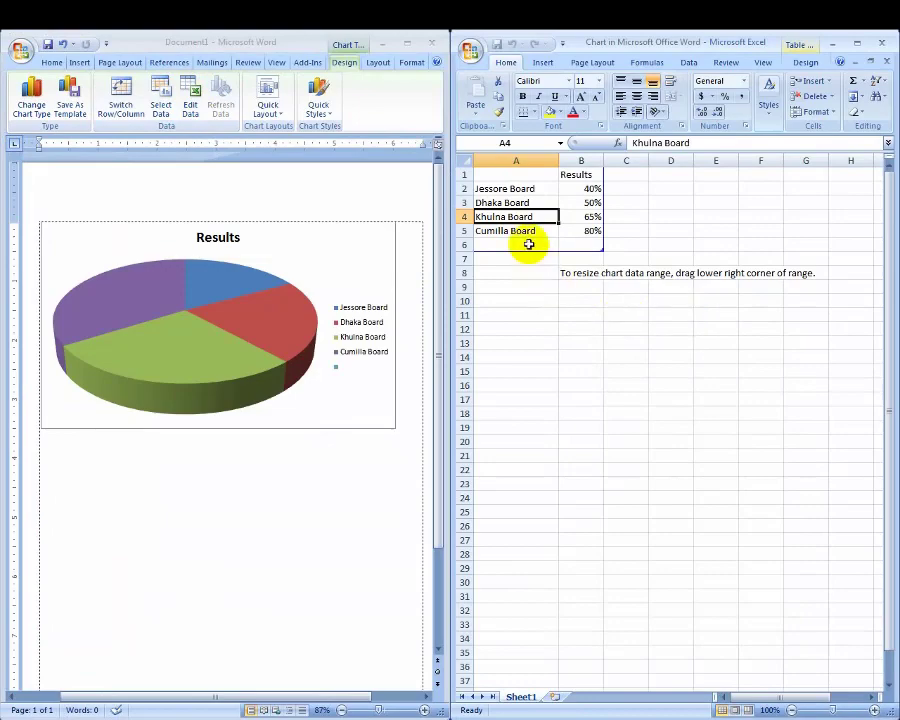
pyautogui.click(890, 42)
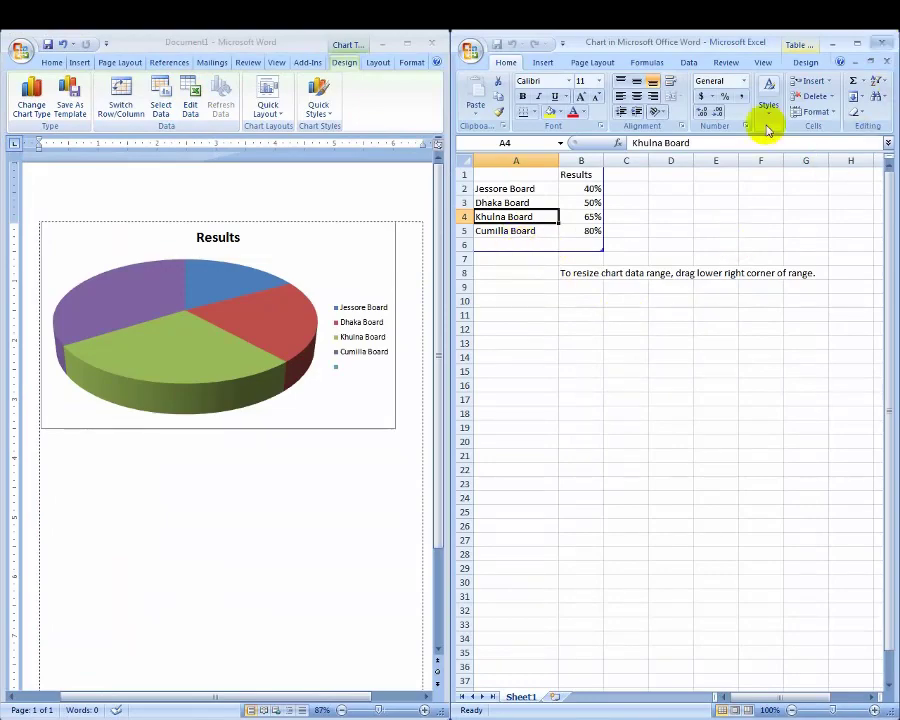
pyautogui.click(155, 105)
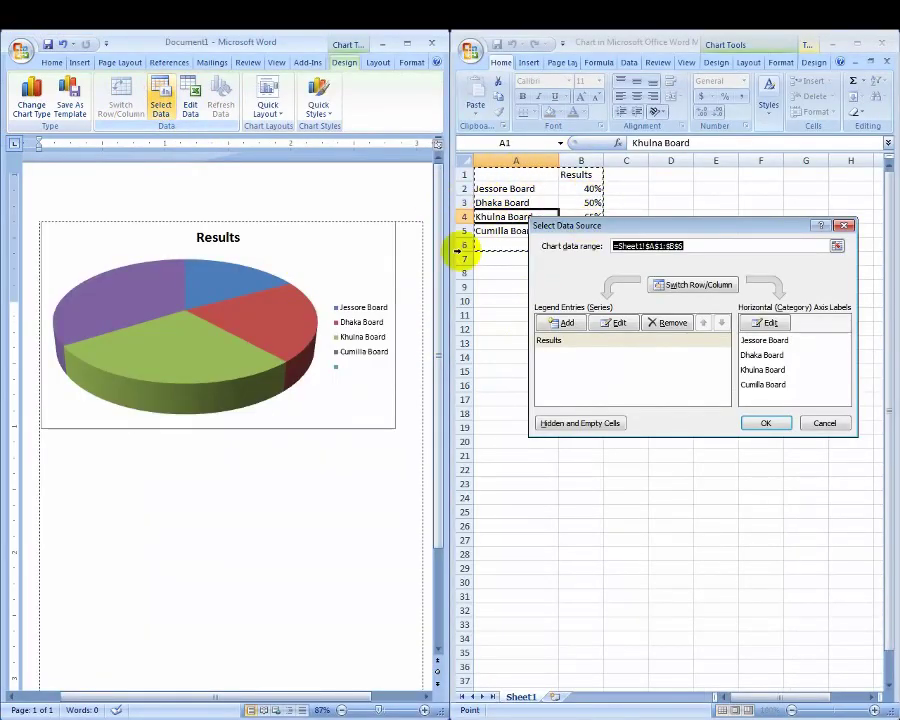
pyautogui.click(845, 225)
pyautogui.click(881, 43)
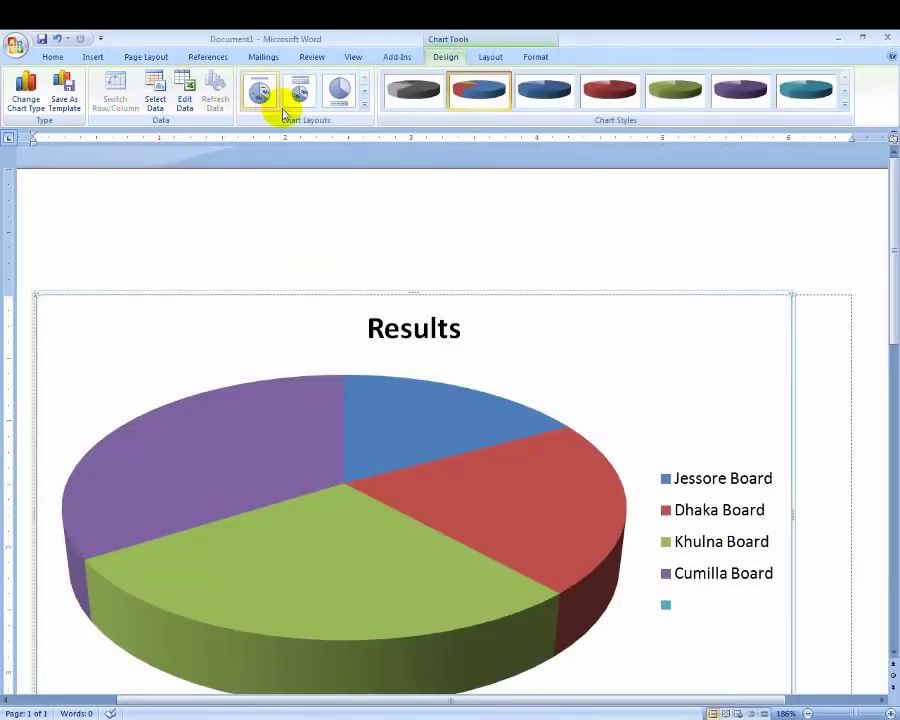
# Step: Try chart layouts with a top legend, a bottom legend, and name-and-percentage slice labels
pyautogui.click(364, 104)
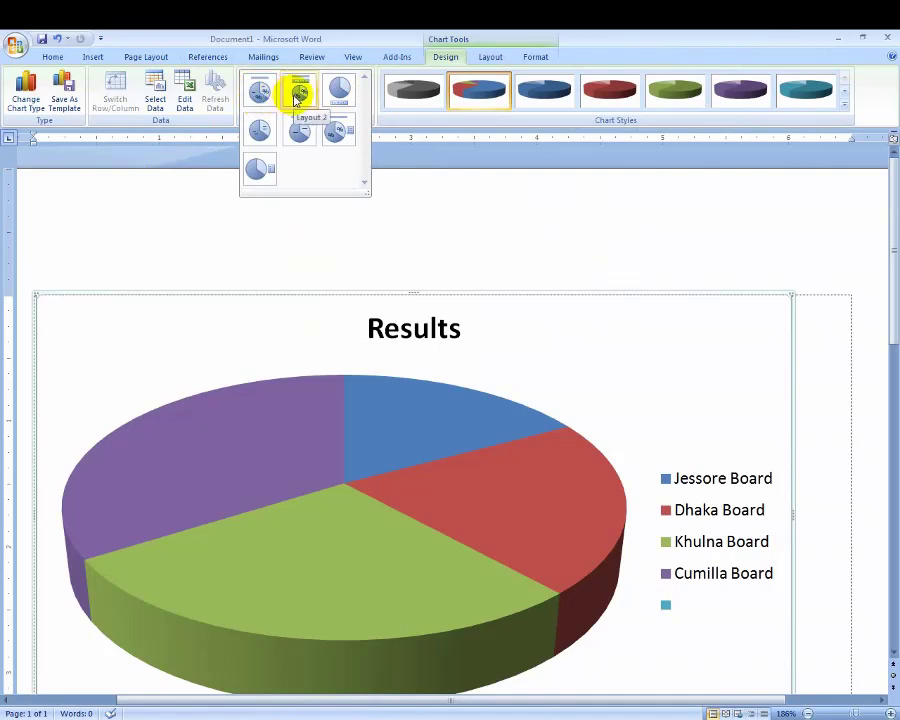
pyautogui.click(297, 97)
pyautogui.moveTo(886, 304); pyautogui.dragTo(890, 322)
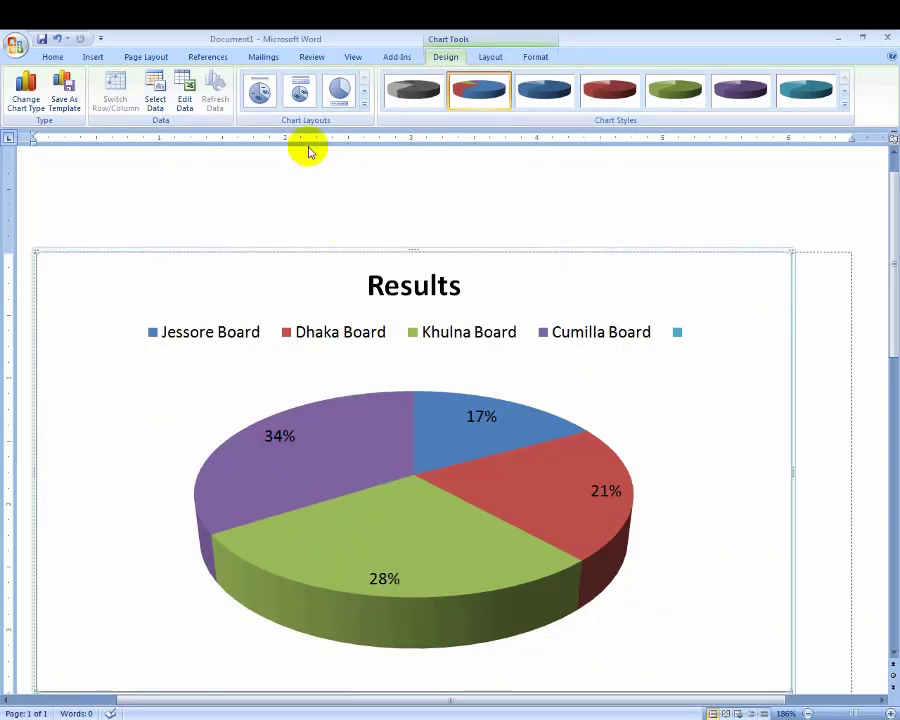
pyautogui.click(341, 92)
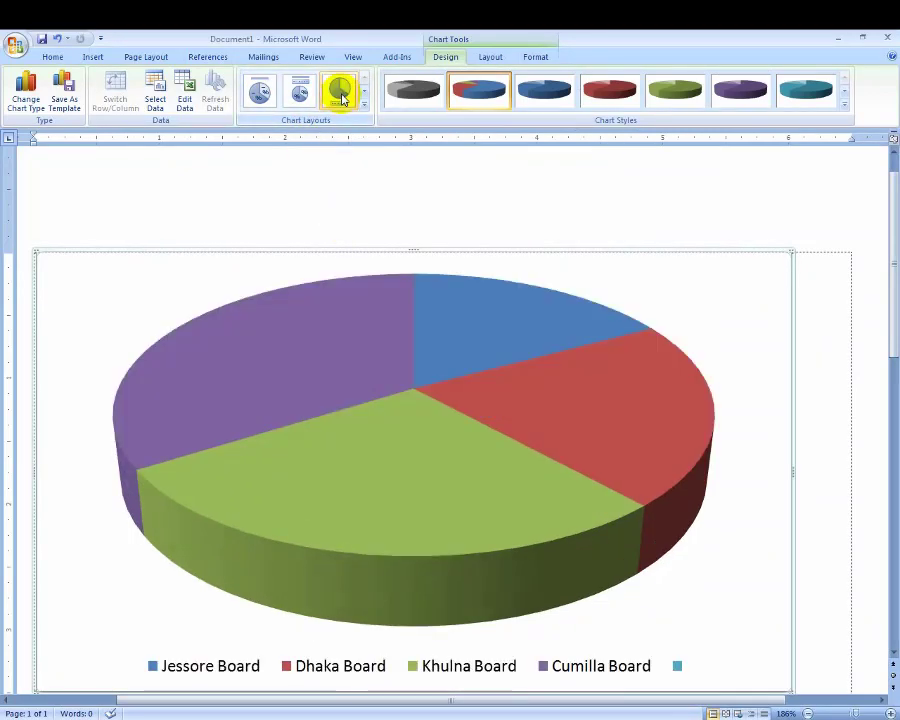
pyautogui.moveTo(890, 322); pyautogui.dragTo(890, 305)
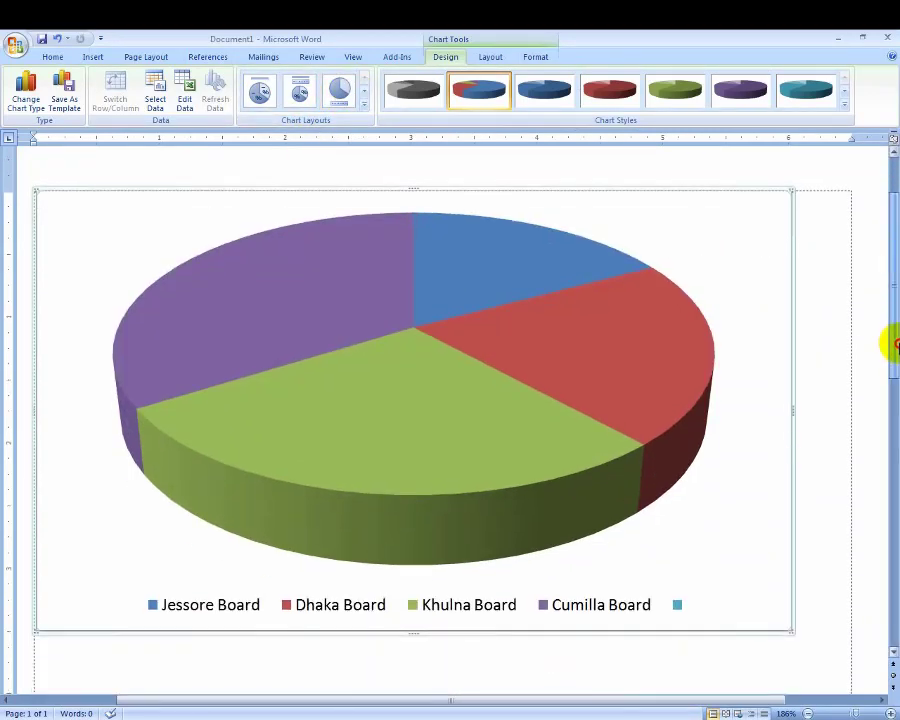
pyautogui.click(364, 103)
pyautogui.click(262, 130)
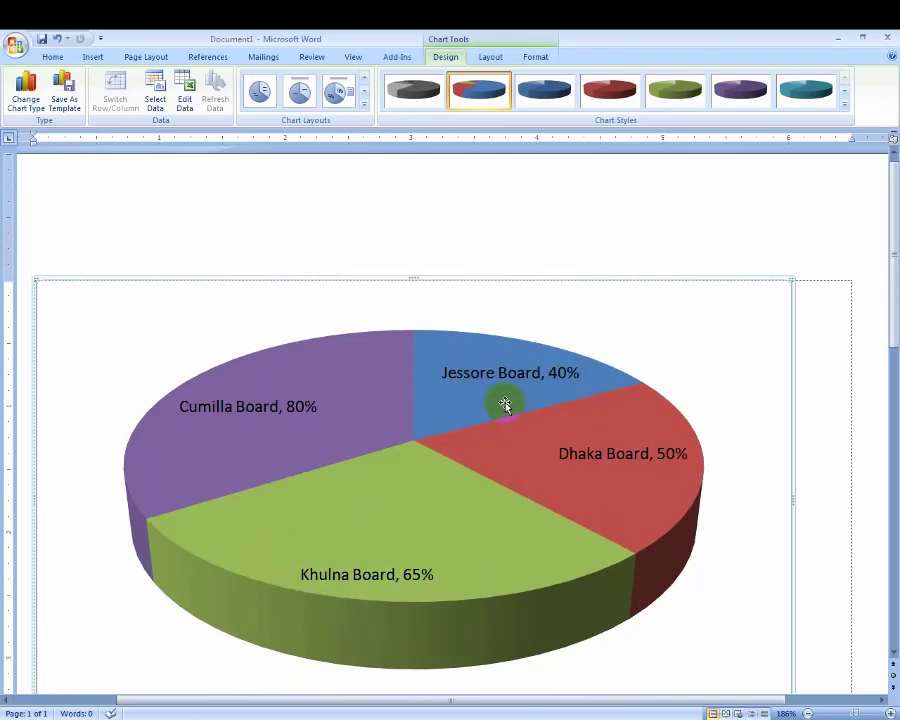
# Step: Try titled and unlabelled layouts, settling on board-name and percentage slice labels
pyautogui.click(364, 104)
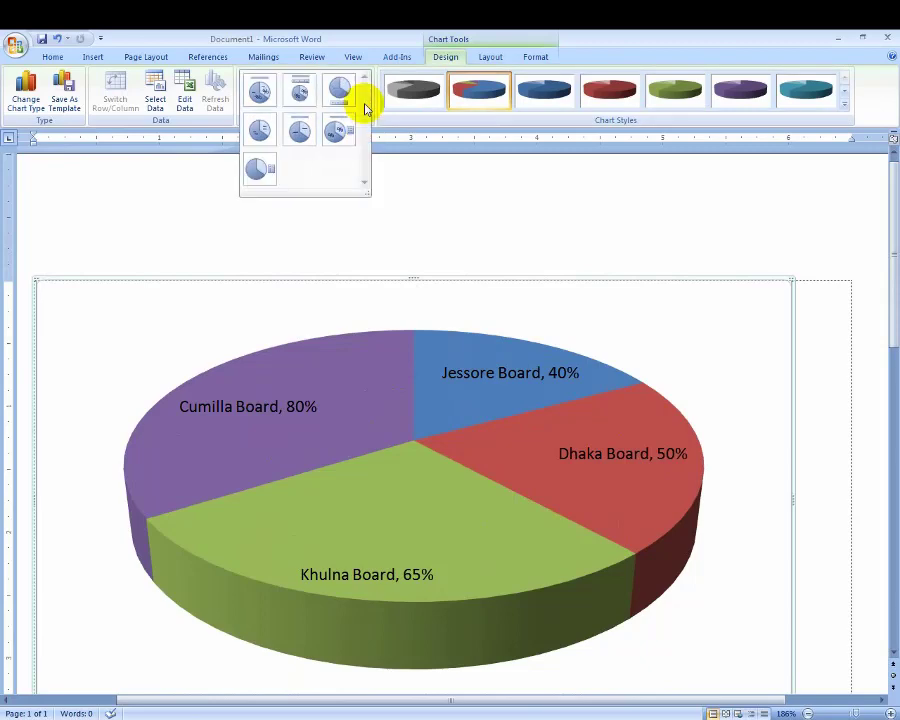
pyautogui.click(337, 136)
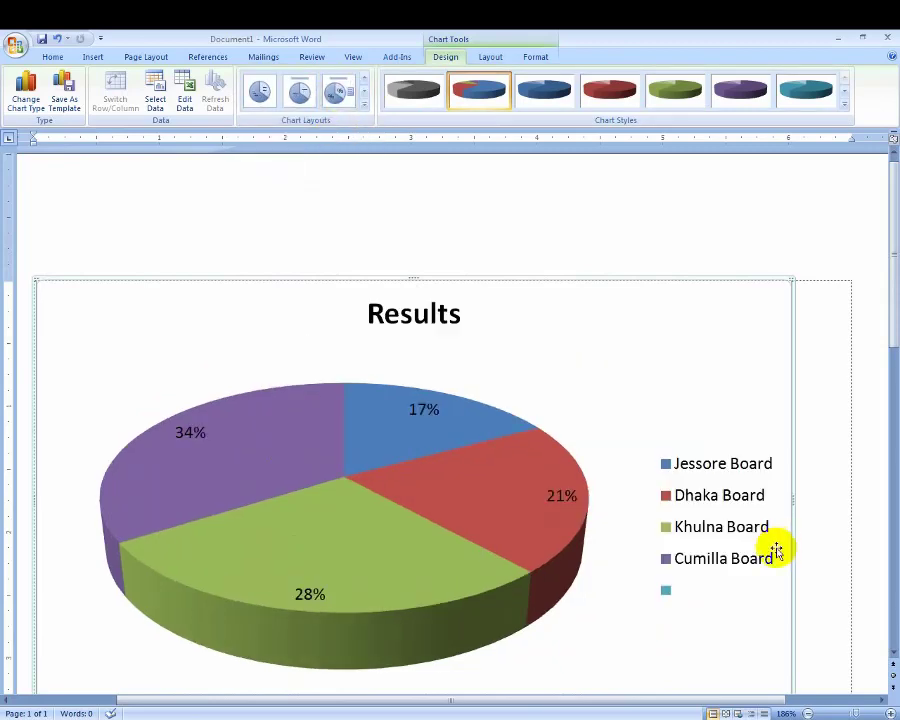
pyautogui.click(364, 104)
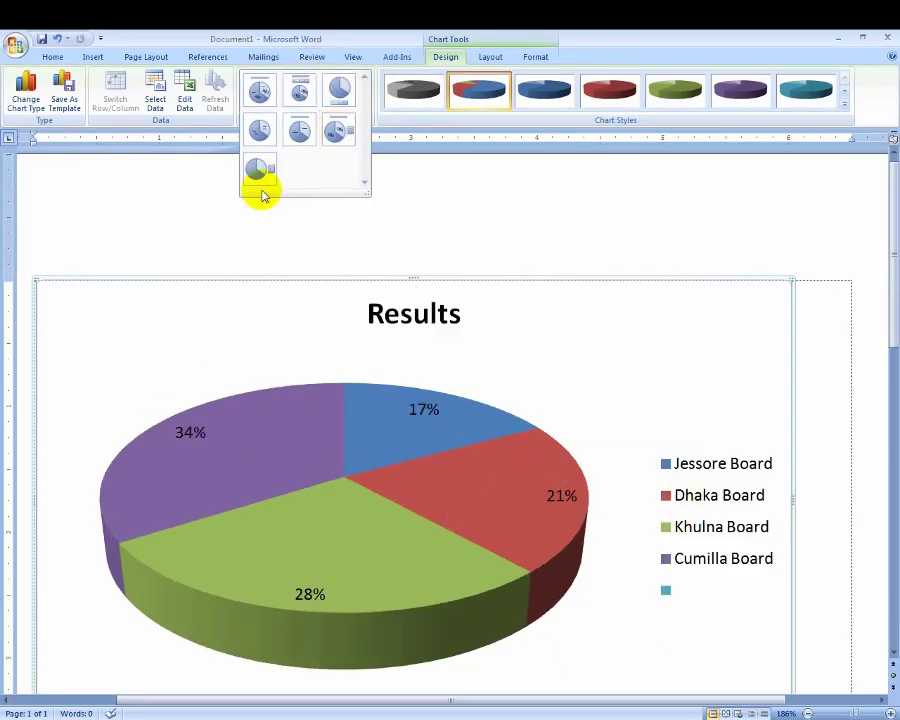
pyautogui.click(258, 186)
pyautogui.scroll(-3, 884, 370)
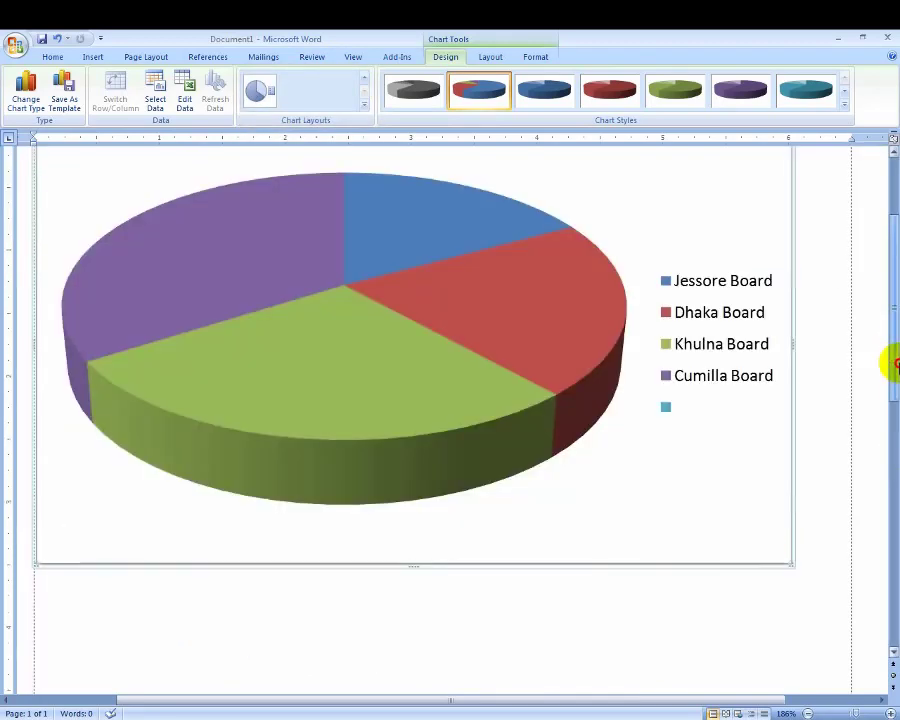
pyautogui.scroll(3, 884, 360)
pyautogui.click(363, 103)
pyautogui.click(262, 127)
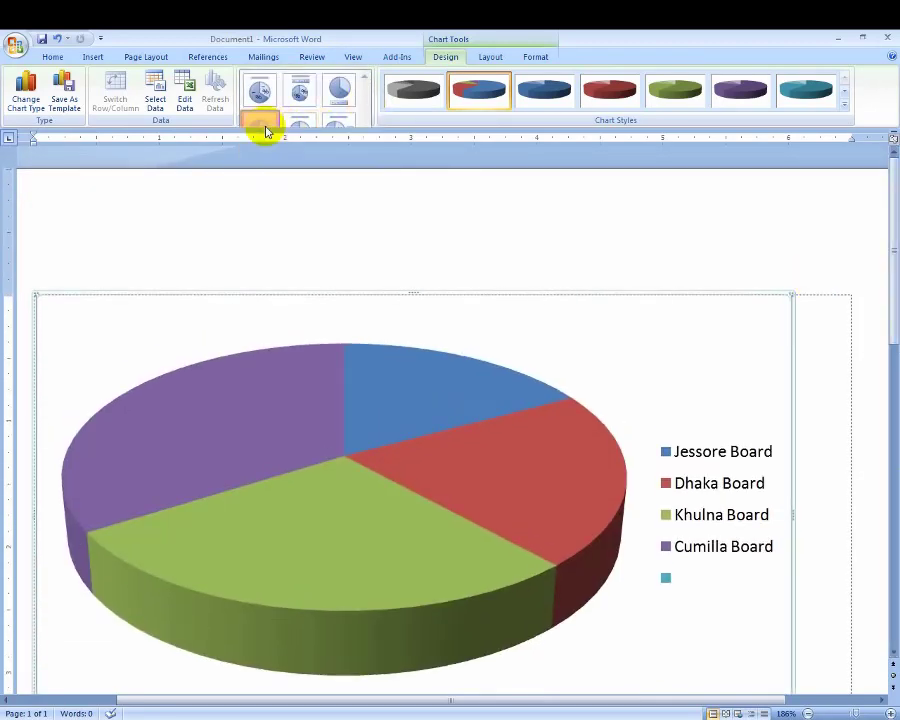
pyautogui.moveTo(888, 274)
pyautogui.mouseDown()
pyautogui.moveTo(888, 324)
pyautogui.moveTo(893, 270)
pyautogui.mouseUp()
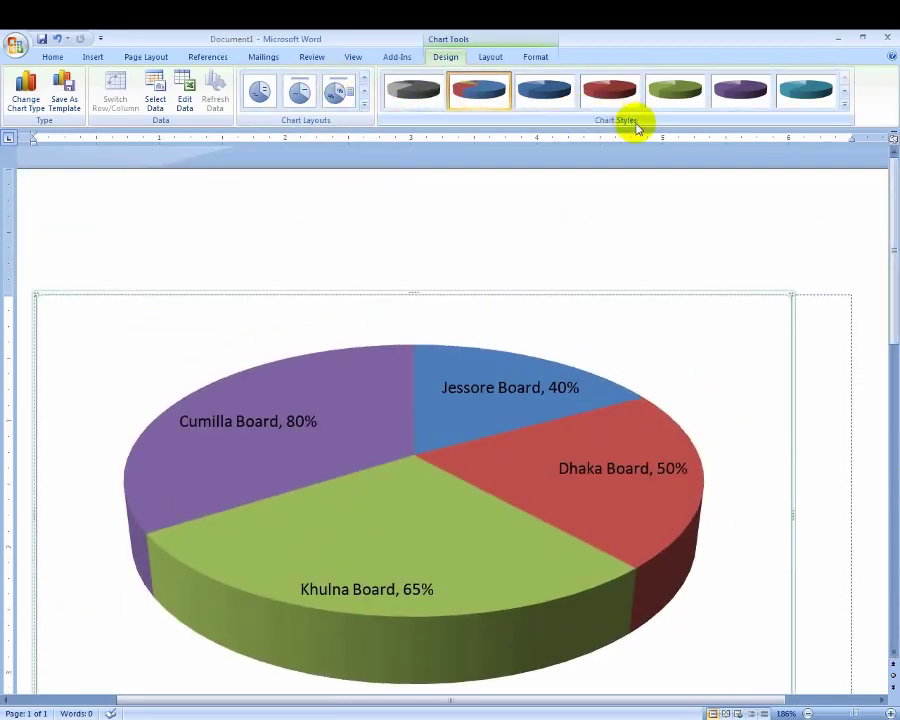
# Step: Try the orange chart style, then apply the teal style to the pie
pyautogui.click(844, 104)
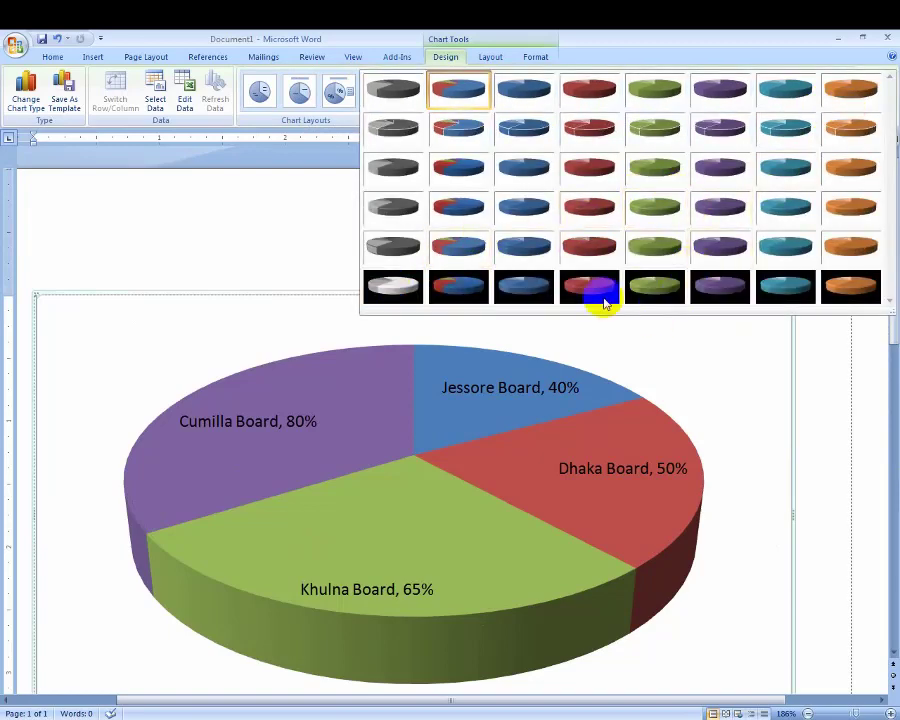
pyautogui.click(862, 173)
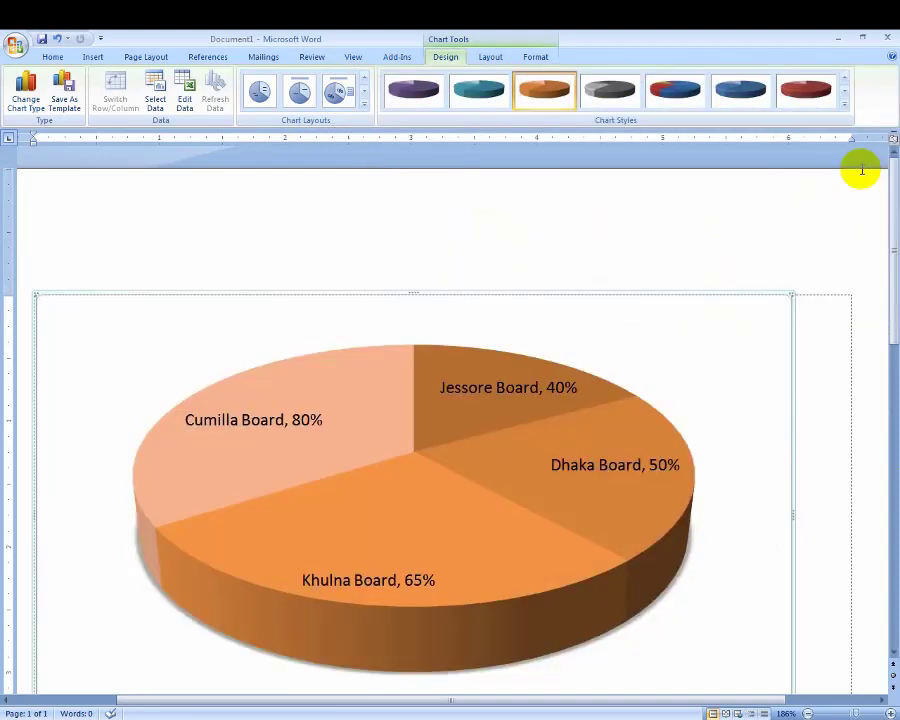
pyautogui.click(554, 92)
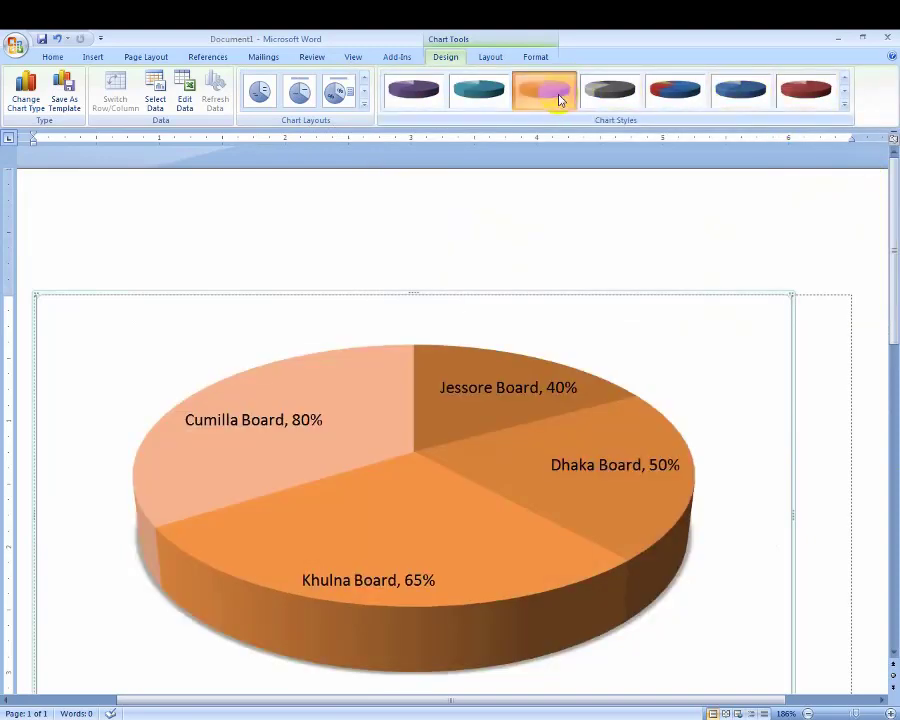
pyautogui.click(496, 98)
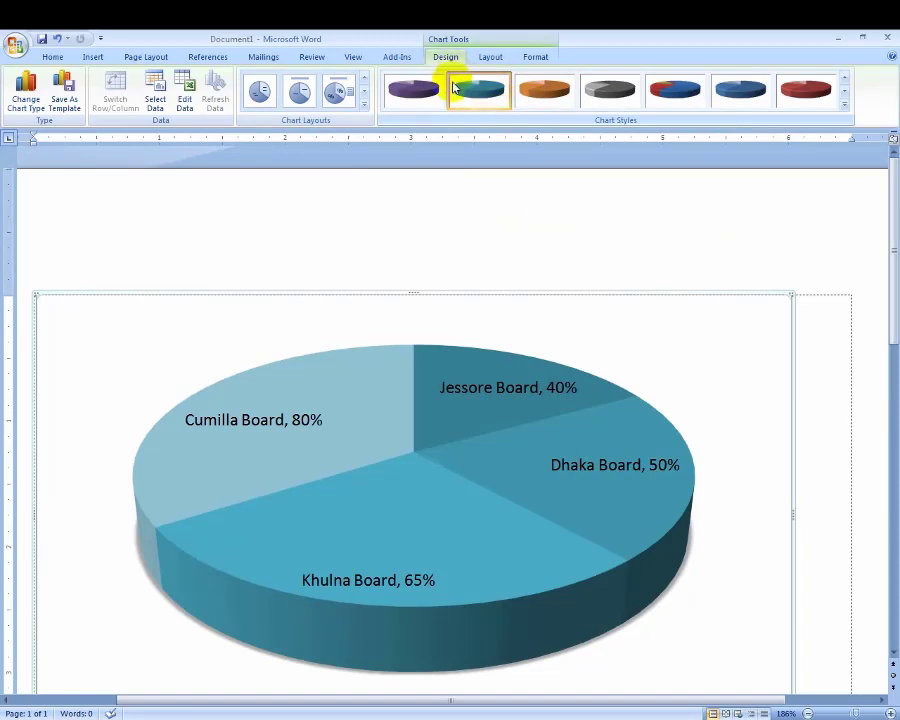
pyautogui.click(490, 58)
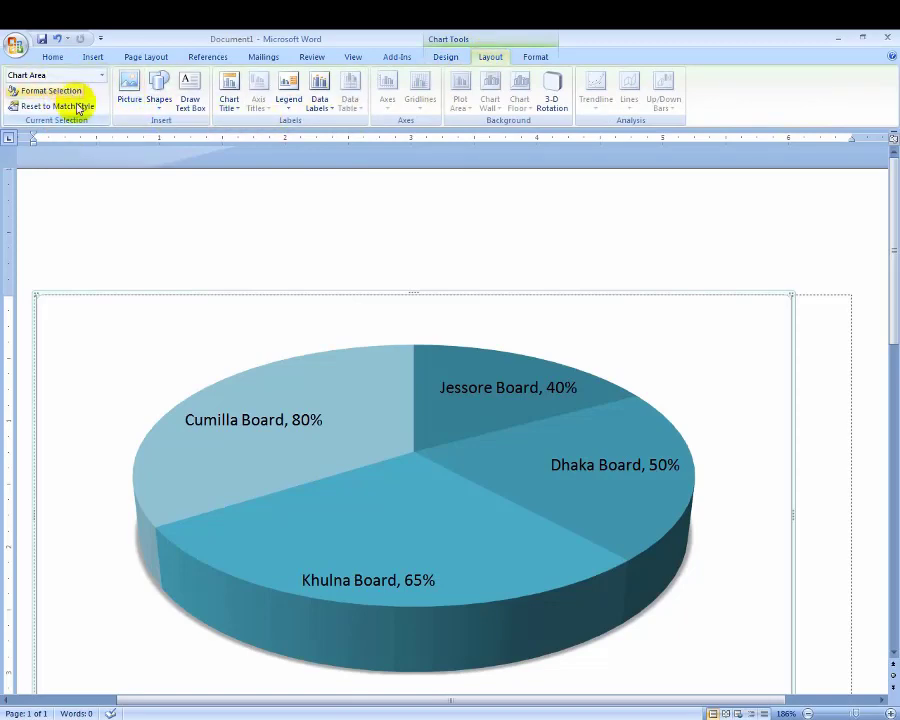
pyautogui.click(162, 108)
pyautogui.click(162, 94)
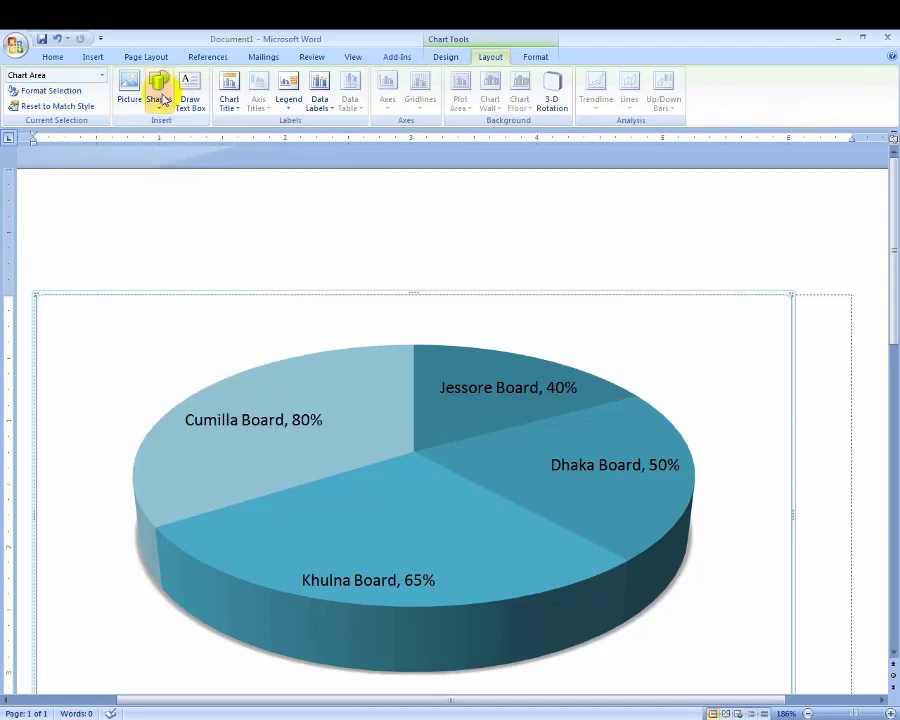
pyautogui.click(162, 94)
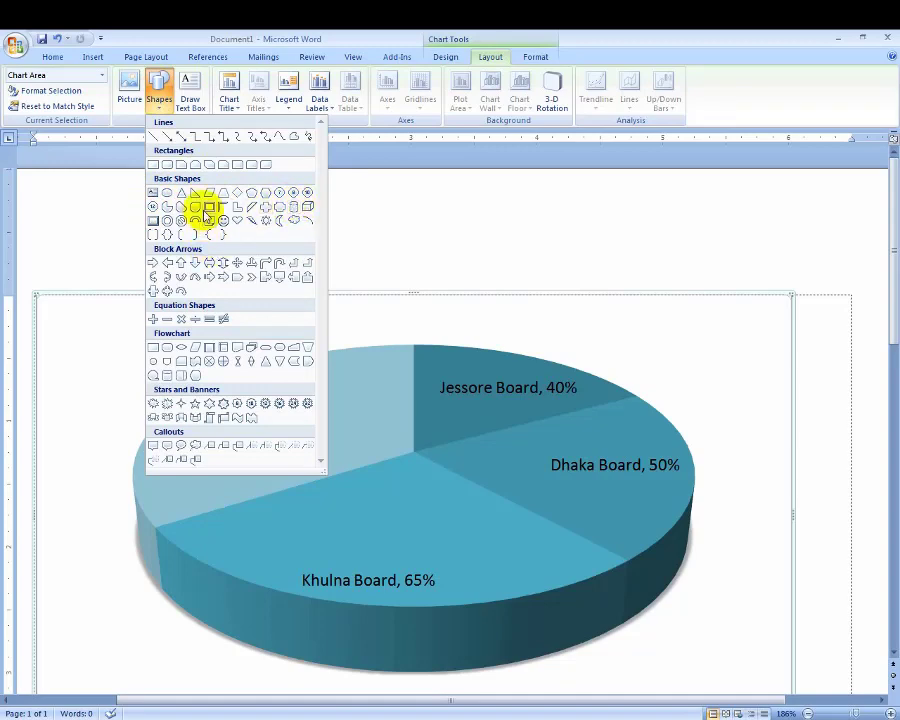
pyautogui.click(207, 207)
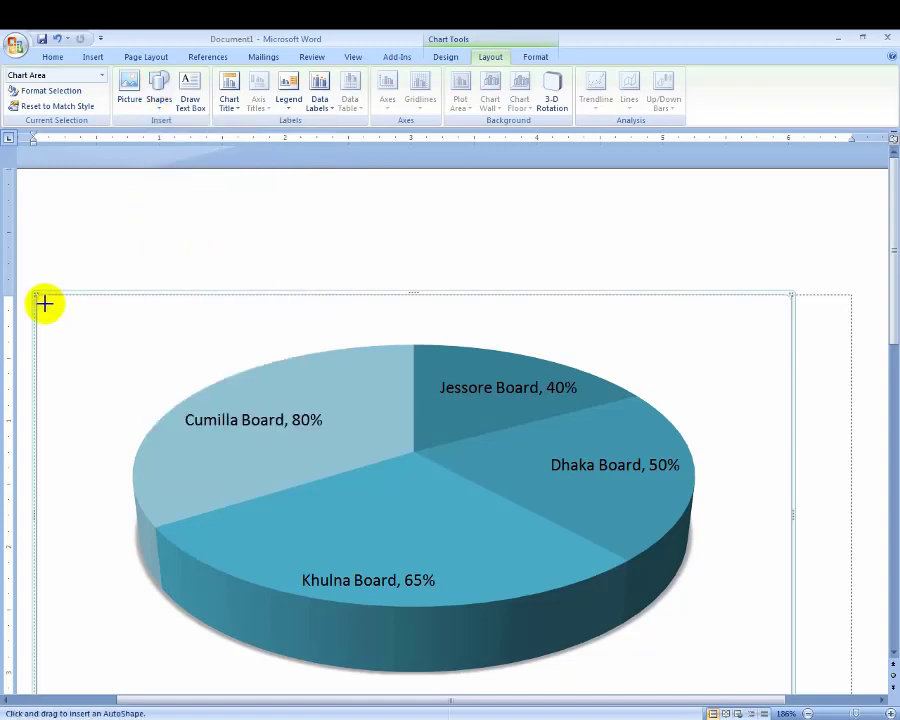
pyautogui.moveTo(44, 302); pyautogui.dragTo(233, 368)
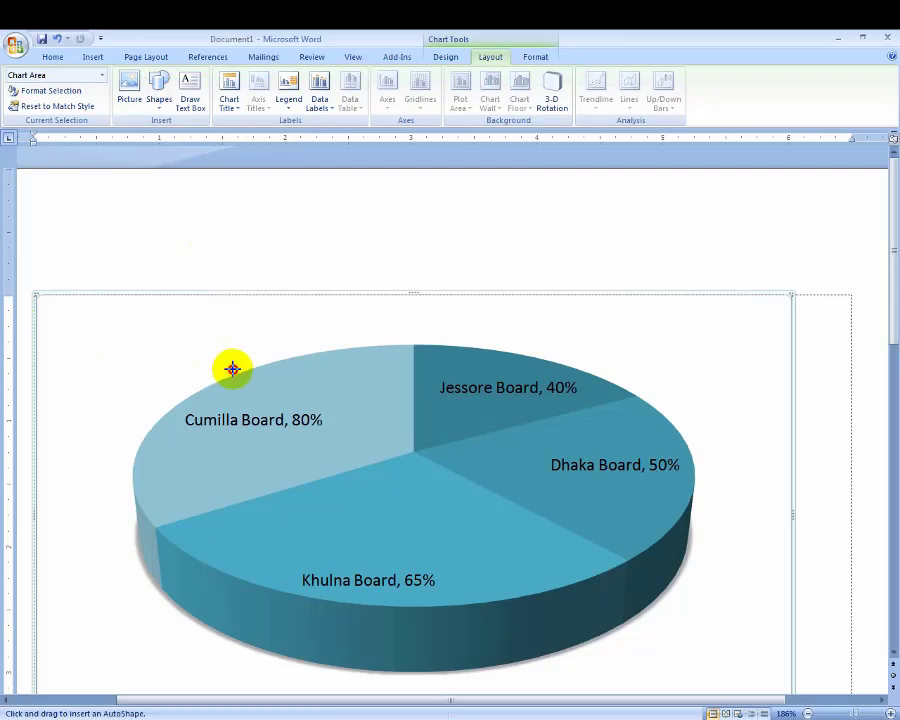
pyautogui.click(97, 331)
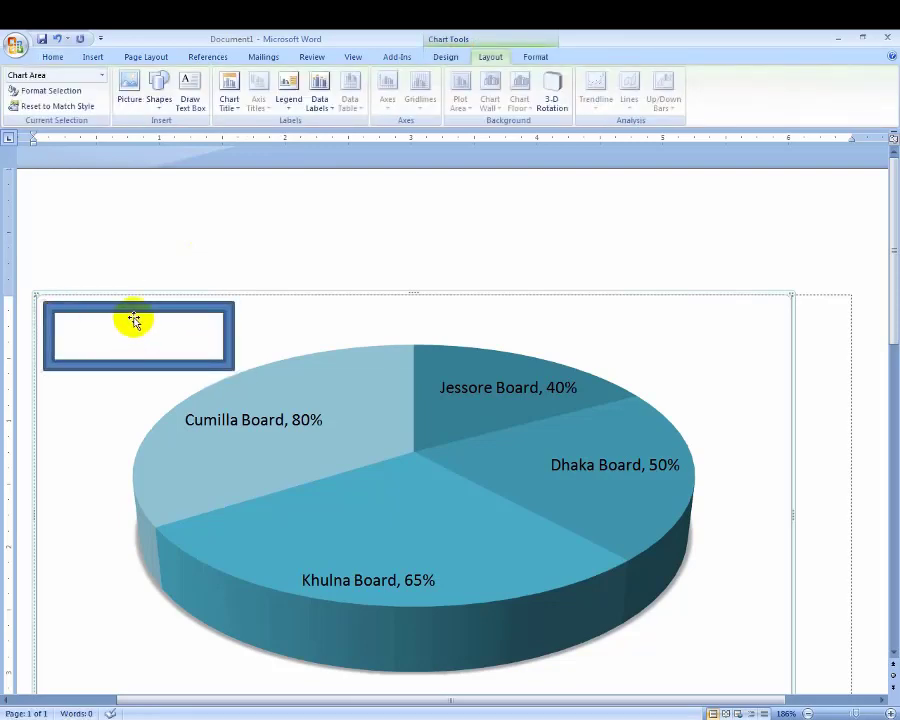
pyautogui.click(535, 58)
pyautogui.click(492, 56)
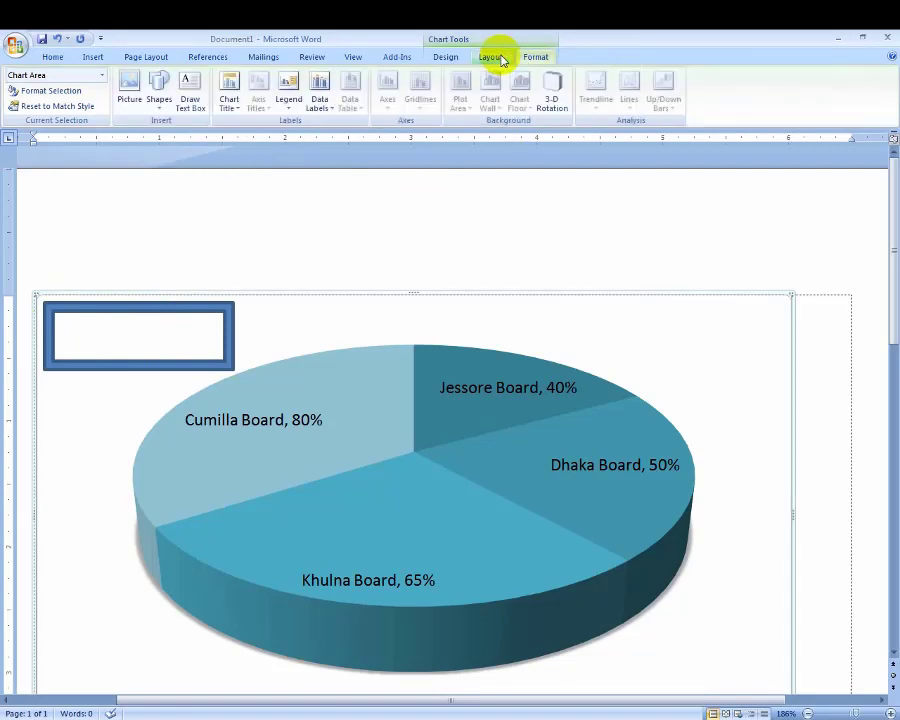
pyautogui.click(173, 305)
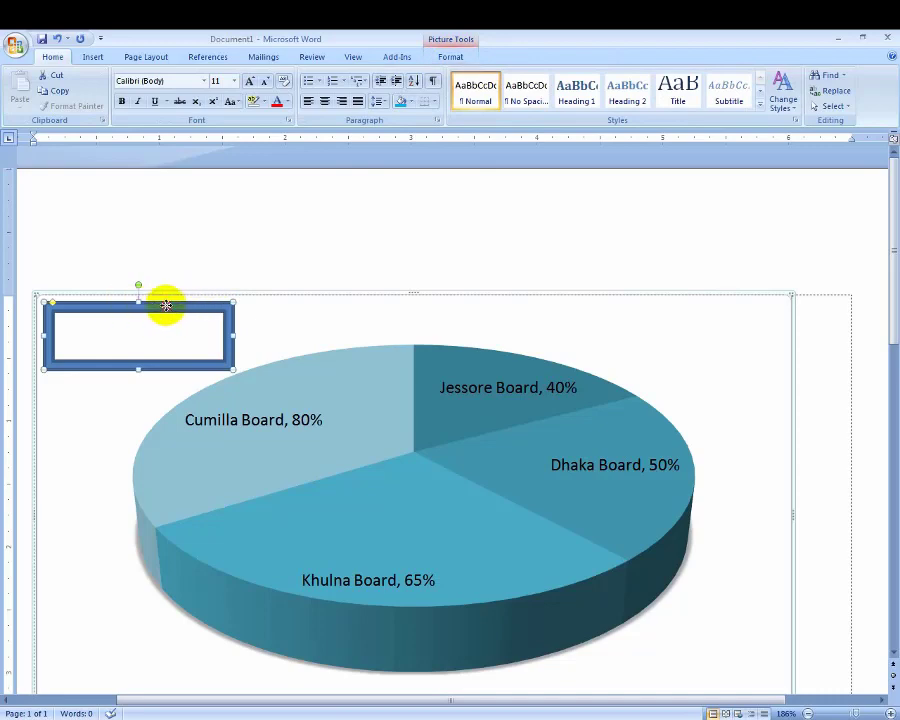
pyautogui.click(451, 59)
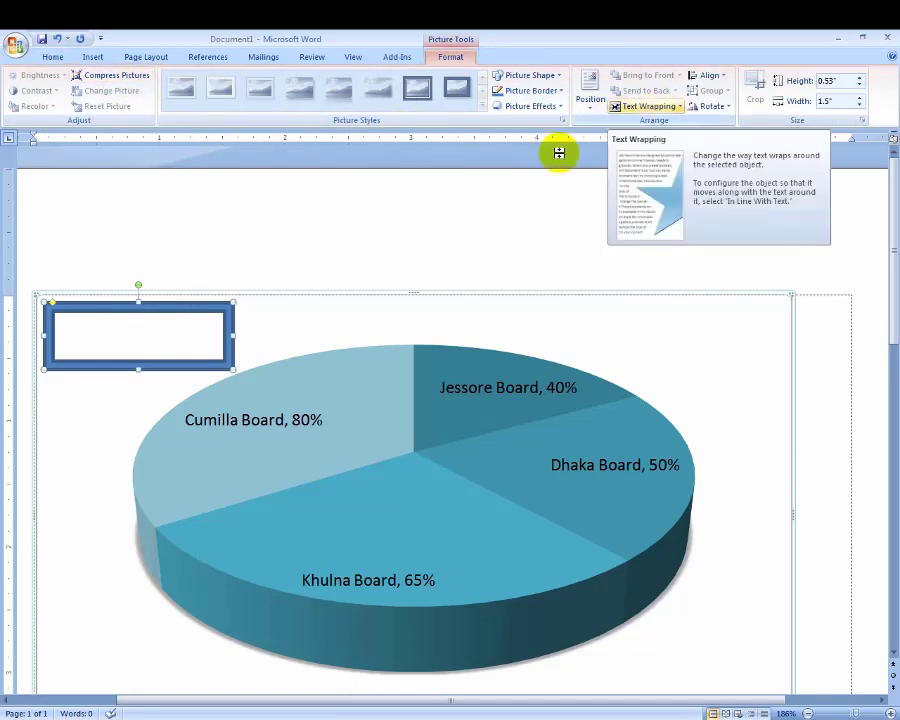
pyautogui.click(153, 317)
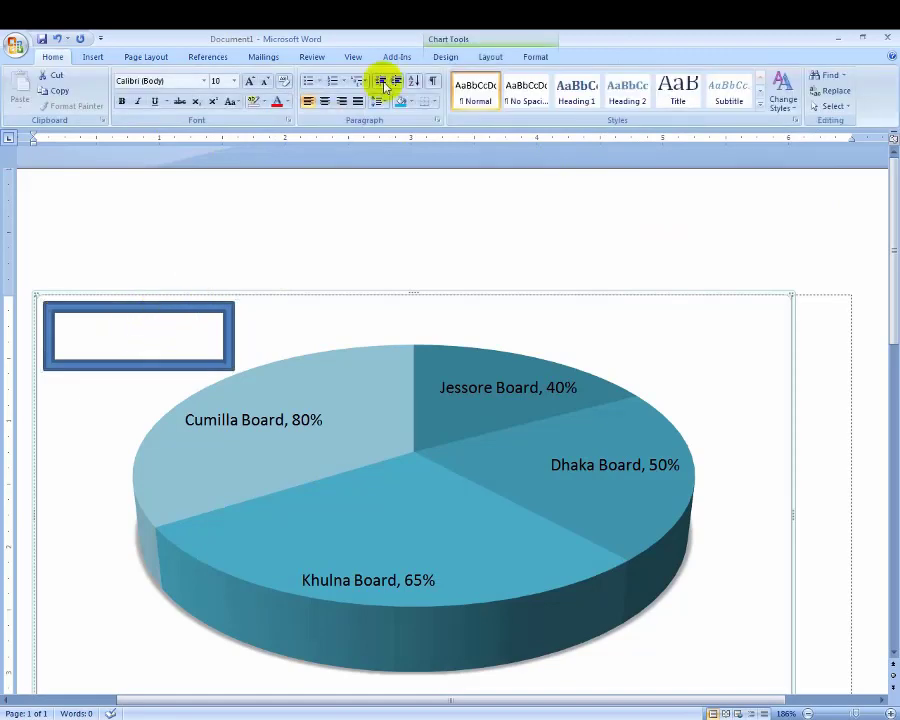
pyautogui.click(490, 57)
pyautogui.click(448, 58)
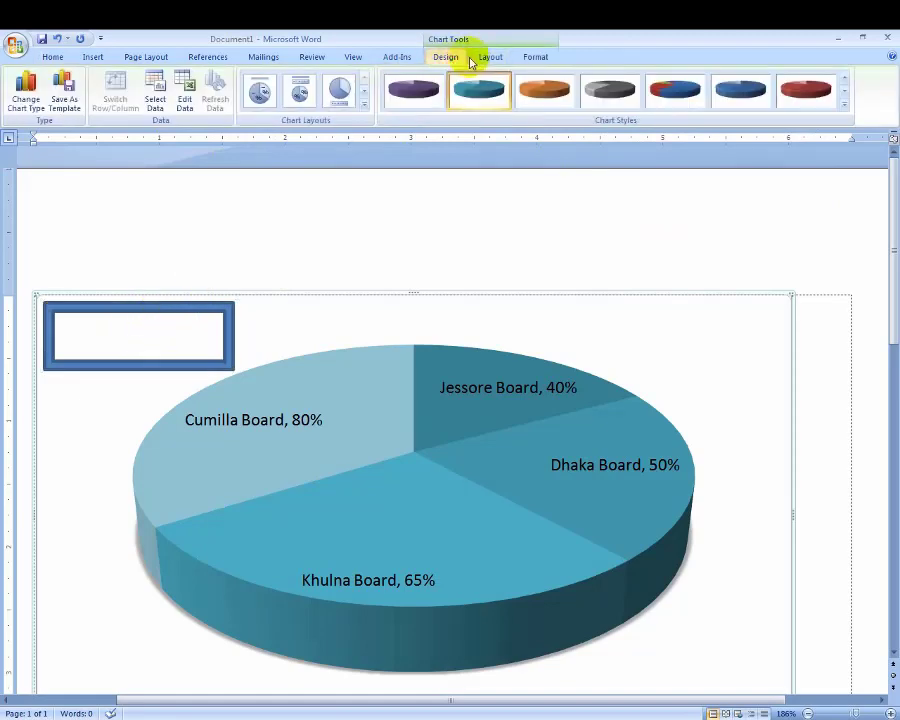
pyautogui.click(480, 60)
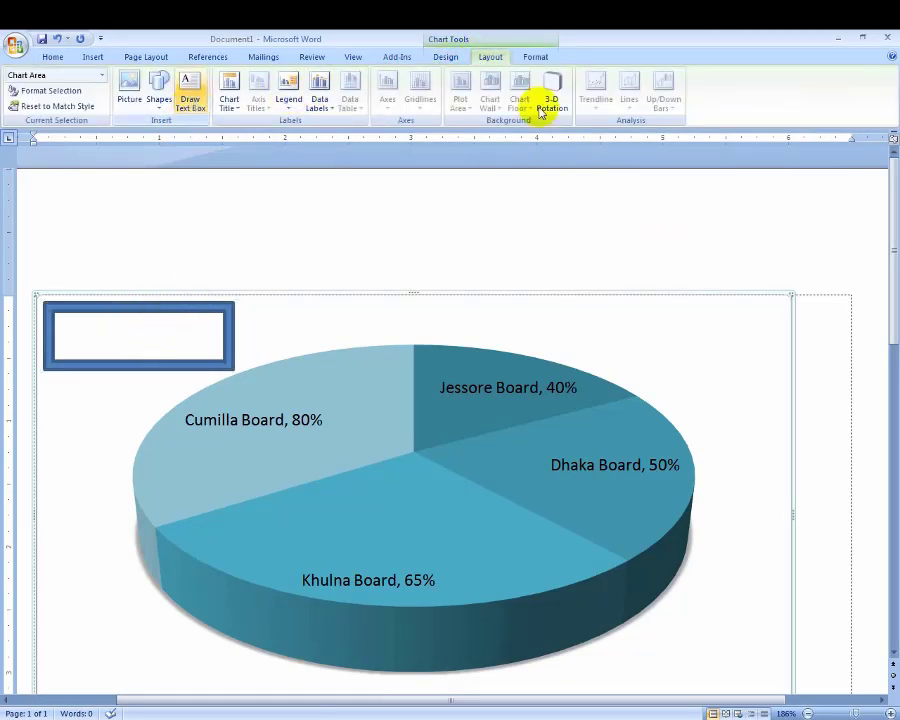
pyautogui.click(532, 55)
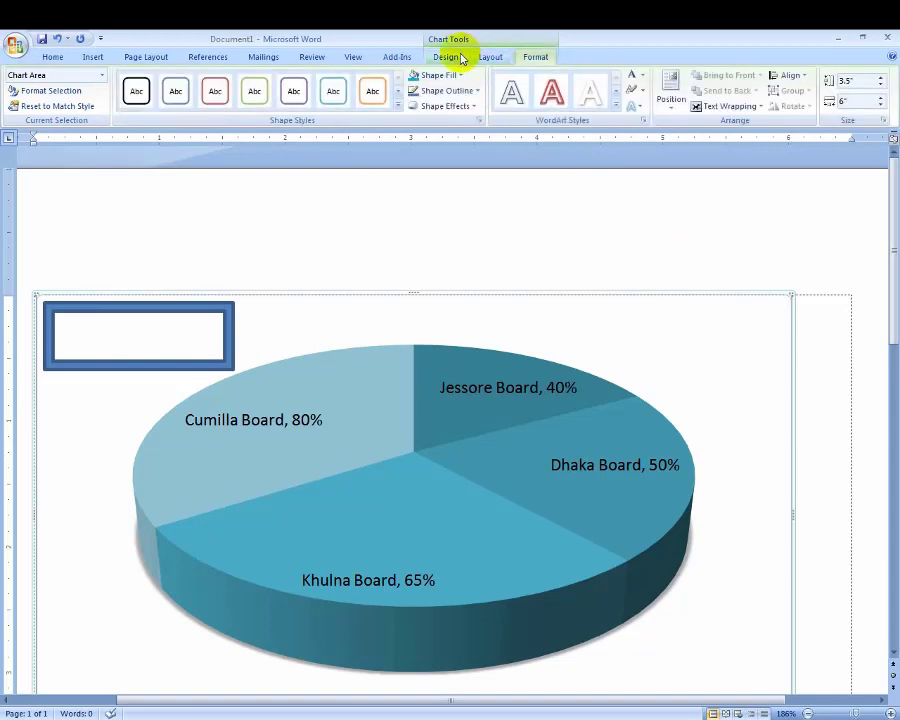
pyautogui.click(22, 90)
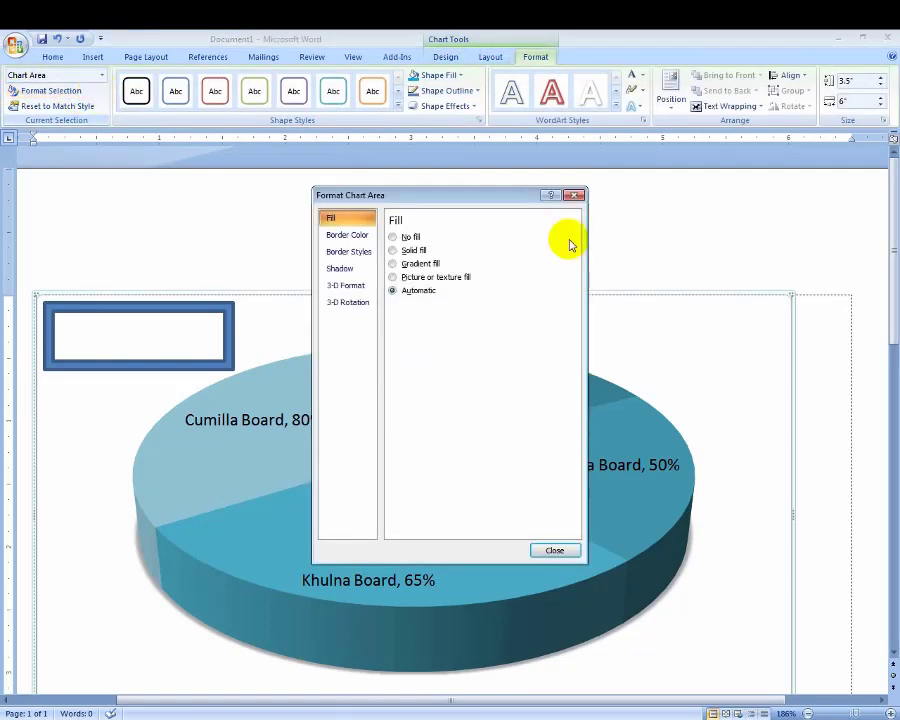
pyautogui.click(578, 195)
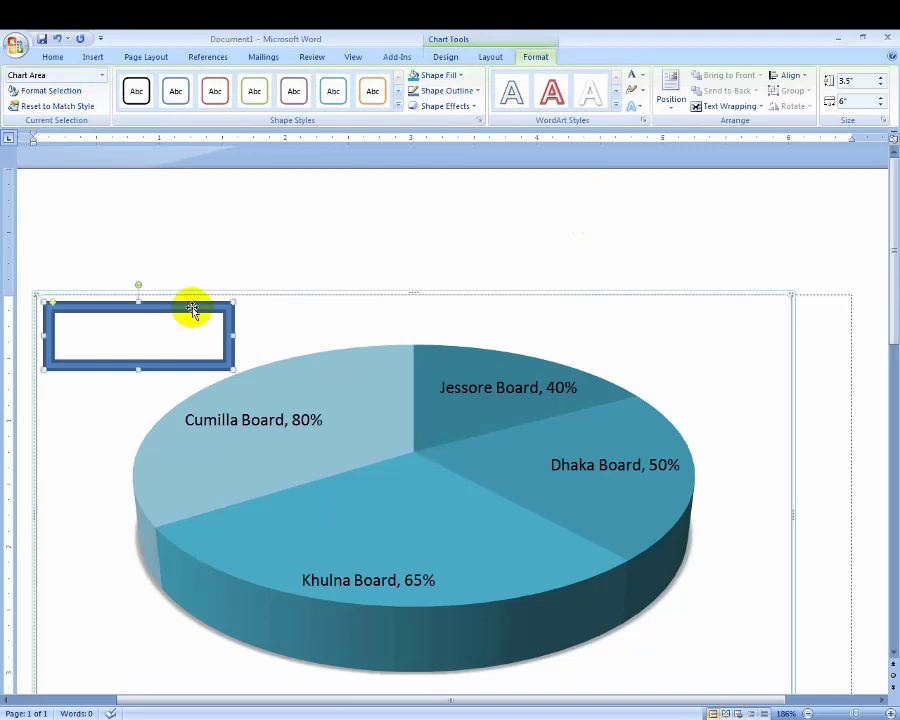
pyautogui.press('Delete')
pyautogui.click(535, 56)
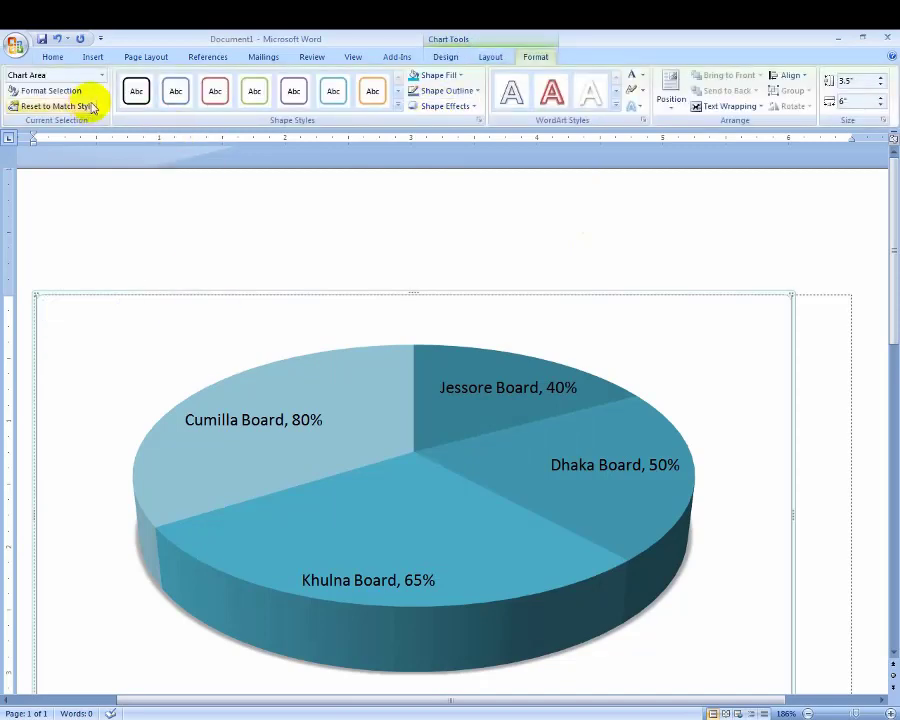
pyautogui.click(446, 56)
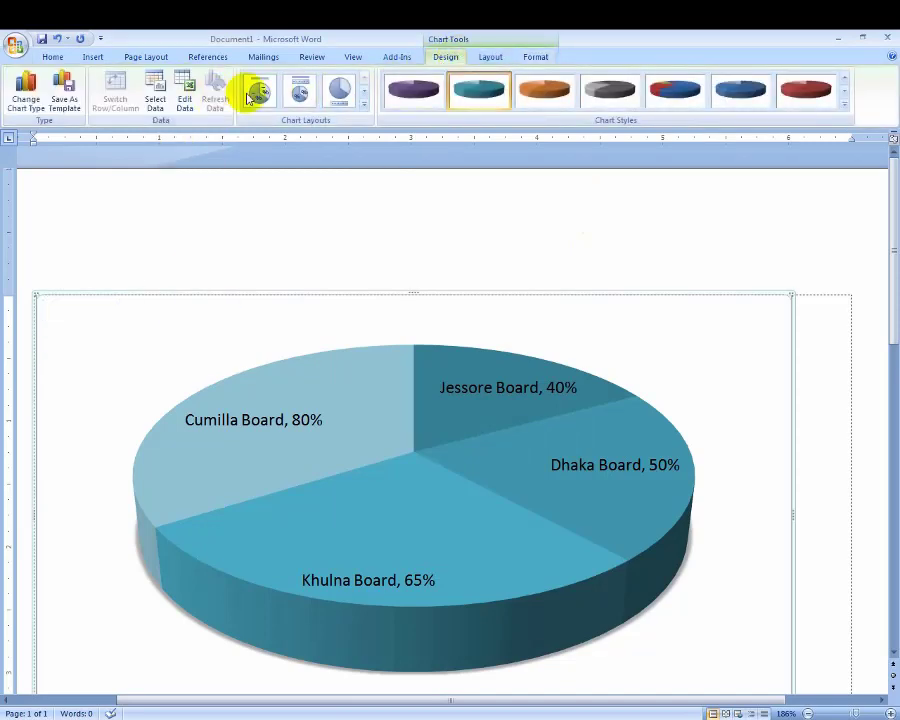
pyautogui.click(490, 56)
pyautogui.click(160, 100)
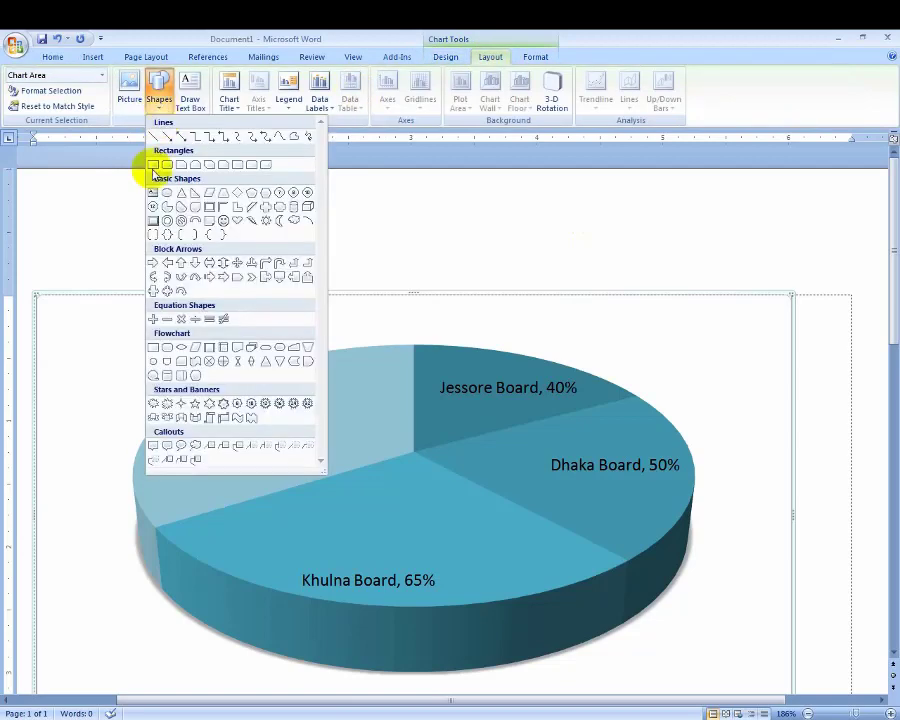
pyautogui.click(152, 194)
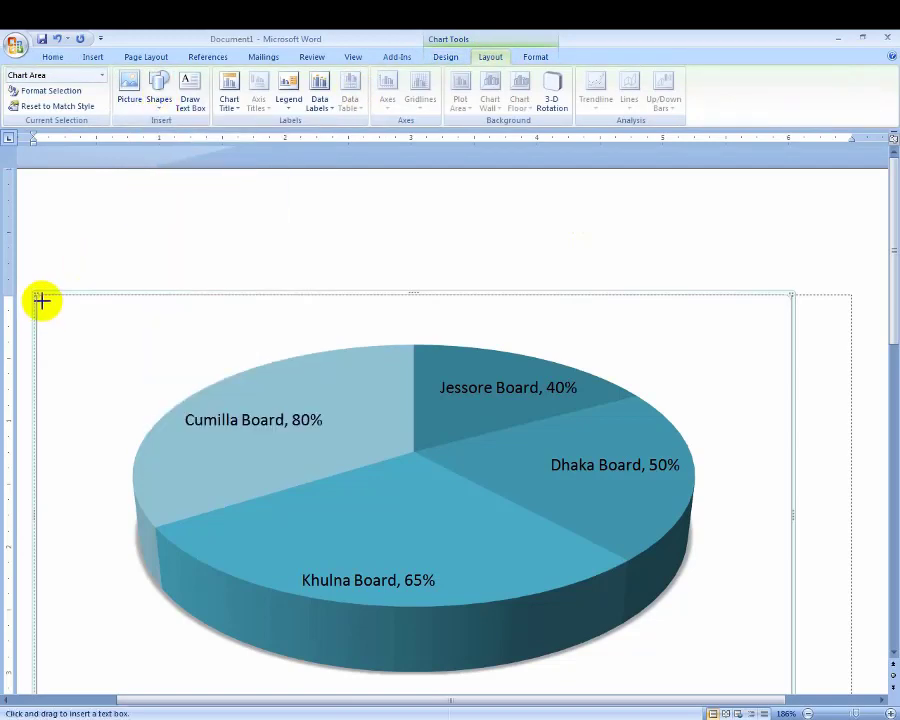
pyautogui.moveTo(40, 299); pyautogui.dragTo(215, 371)
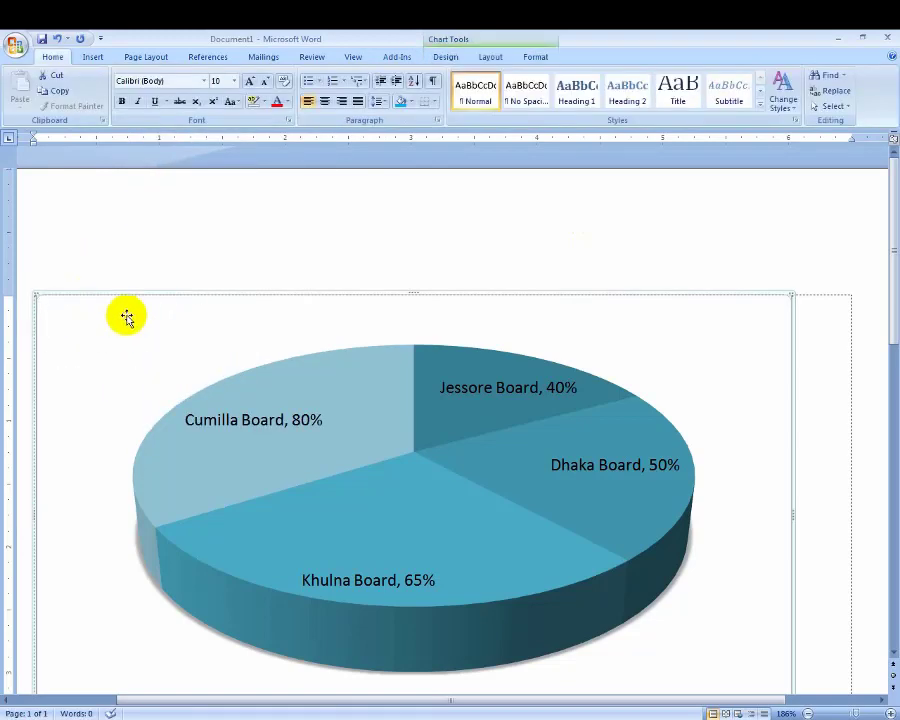
pyautogui.click(486, 57)
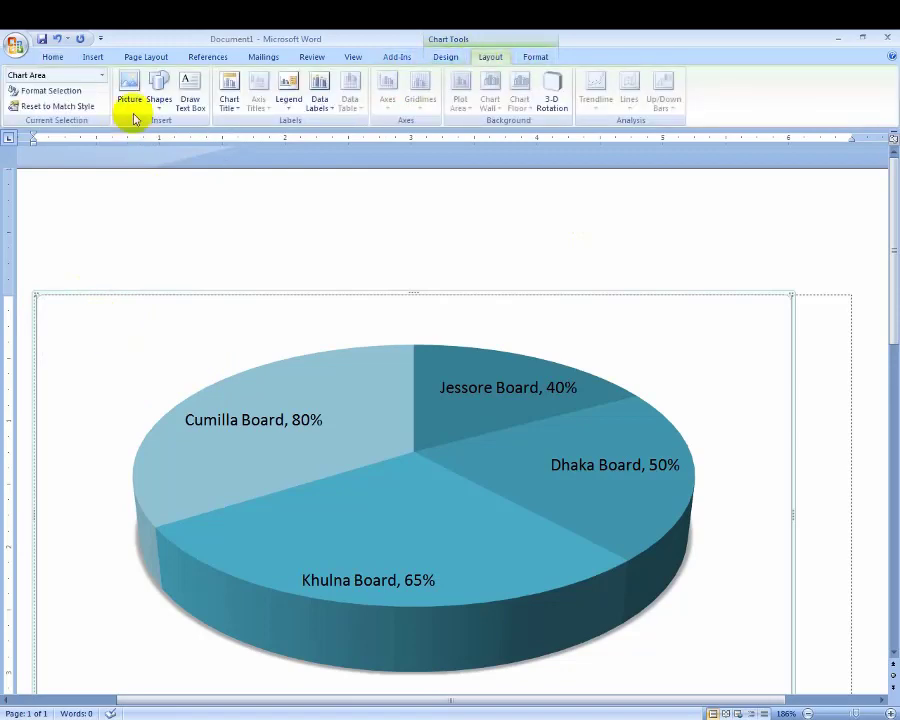
pyautogui.click(189, 99)
pyautogui.moveTo(50, 313); pyautogui.dragTo(175, 414)
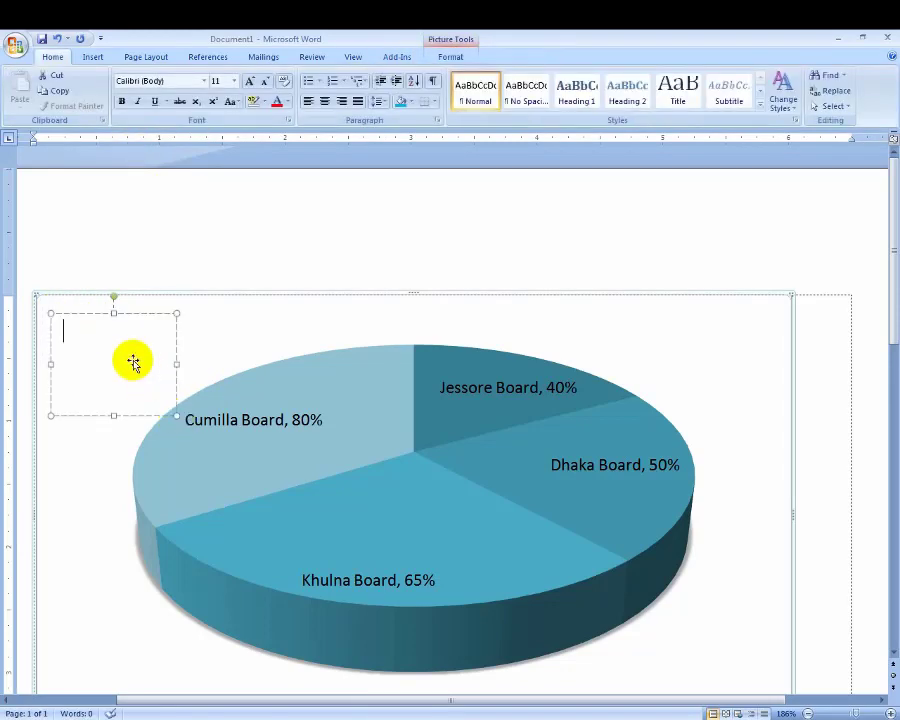
pyautogui.write('dfsdfsdf')
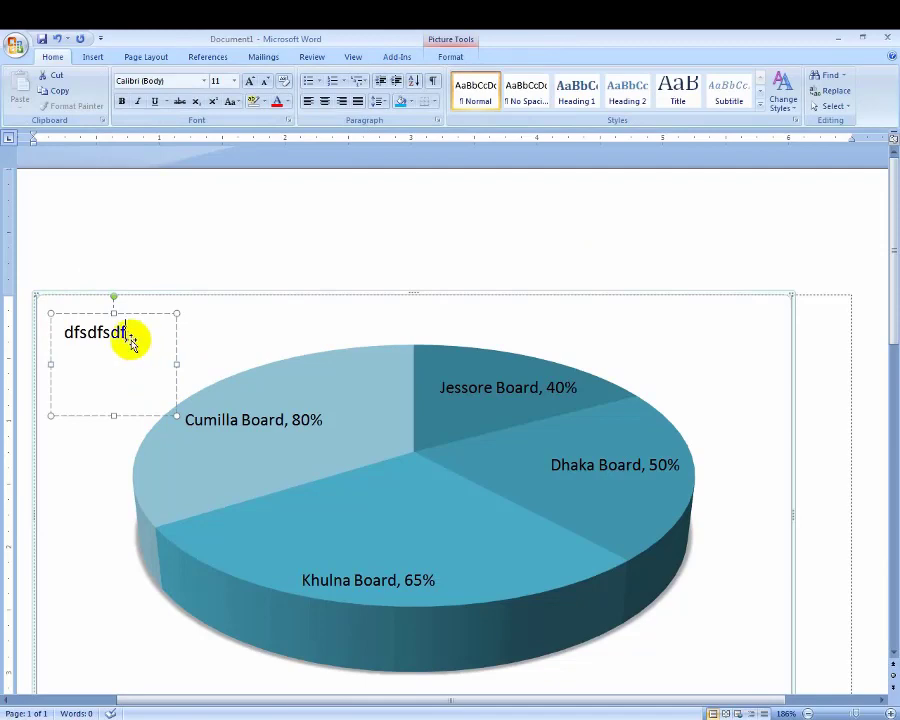
pyautogui.moveTo(155, 318); pyautogui.dragTo(210, 311)
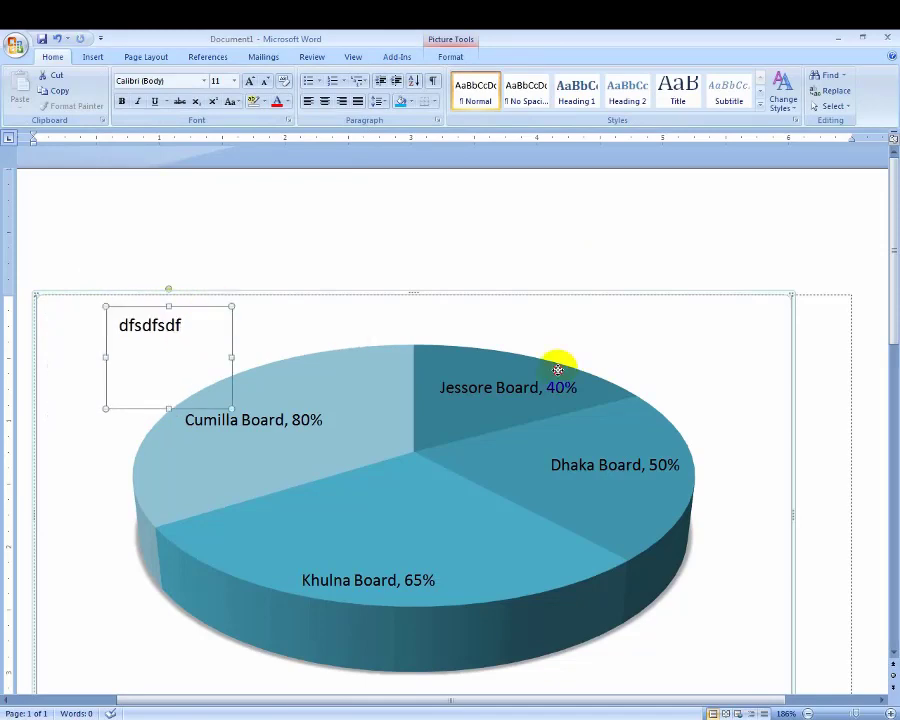
pyautogui.moveTo(754, 302); pyautogui.dragTo(750, 305)
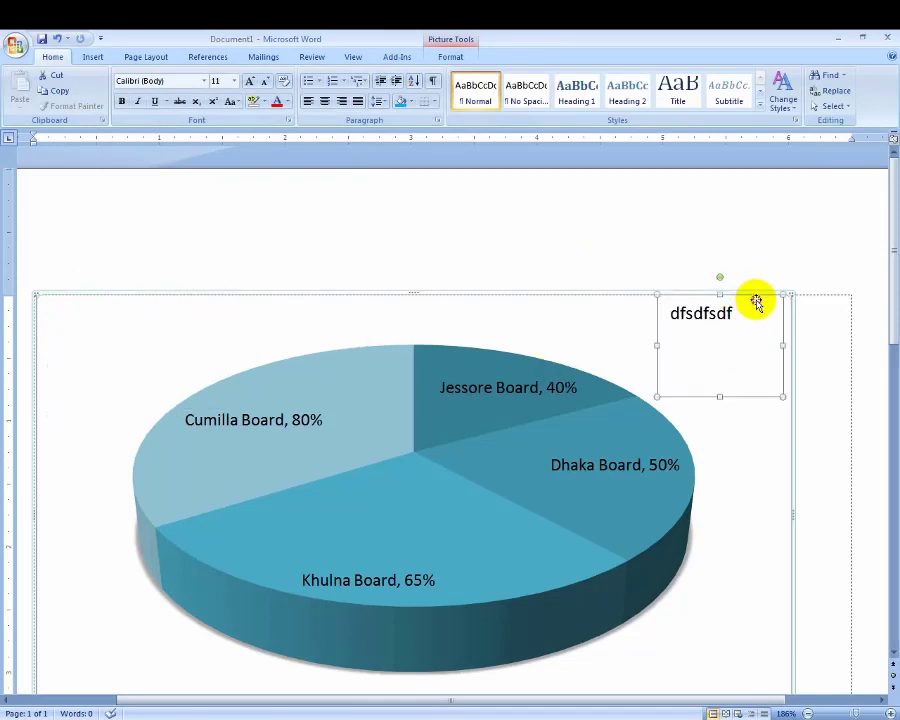
pyautogui.click(676, 312)
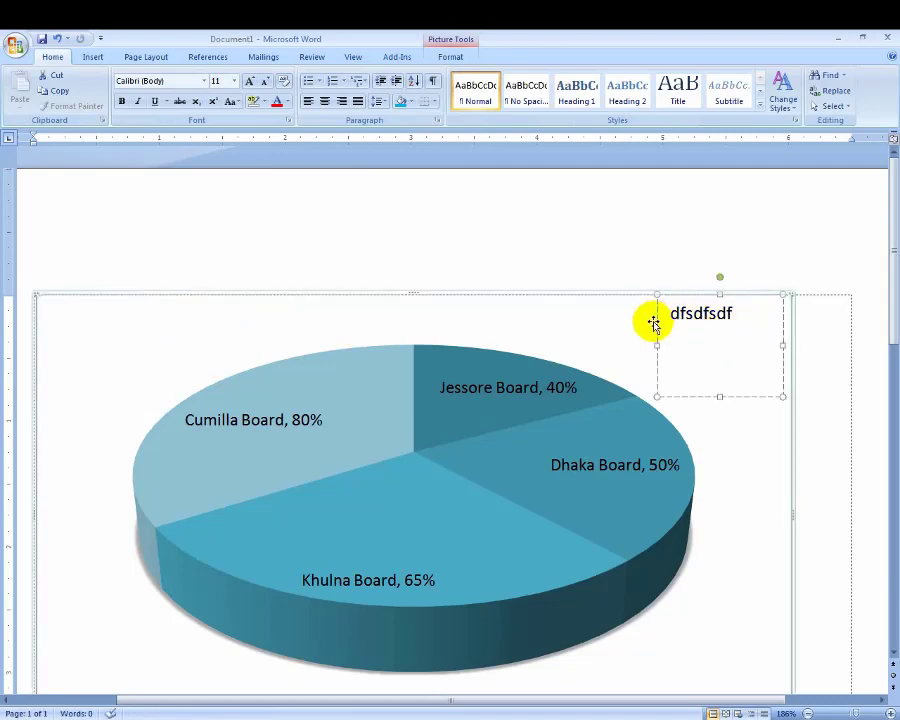
pyautogui.moveTo(657, 334); pyautogui.dragTo(659, 346)
pyautogui.moveTo(721, 408); pyautogui.dragTo(721, 361)
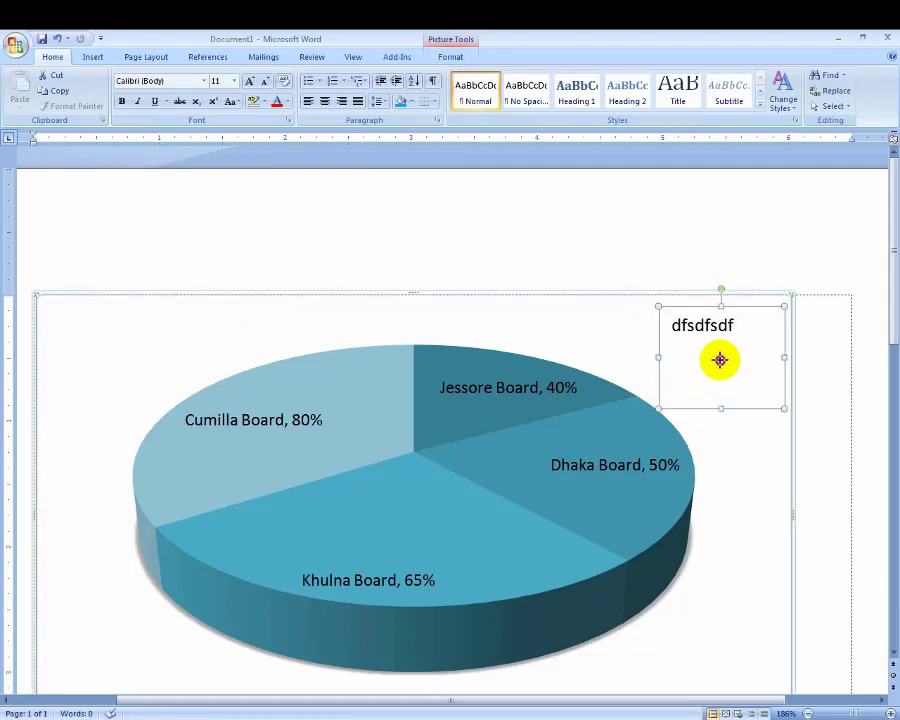
pyautogui.moveTo(657, 332)
pyautogui.mouseDown()
pyautogui.moveTo(581, 326)
pyautogui.moveTo(580, 299)
pyautogui.mouseUp()
pyautogui.click(450, 56)
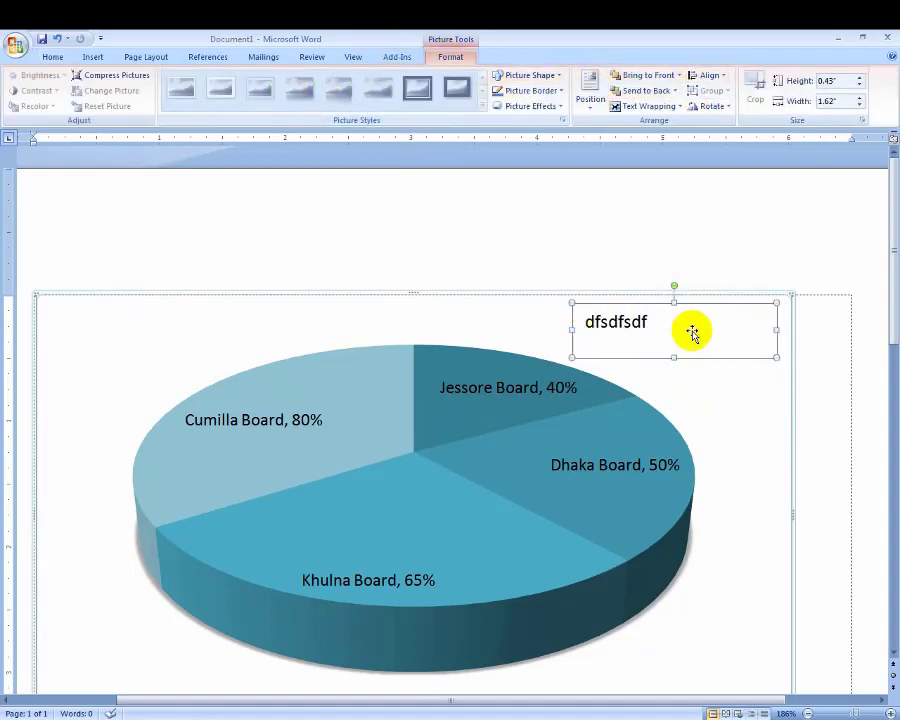
pyautogui.click(605, 321)
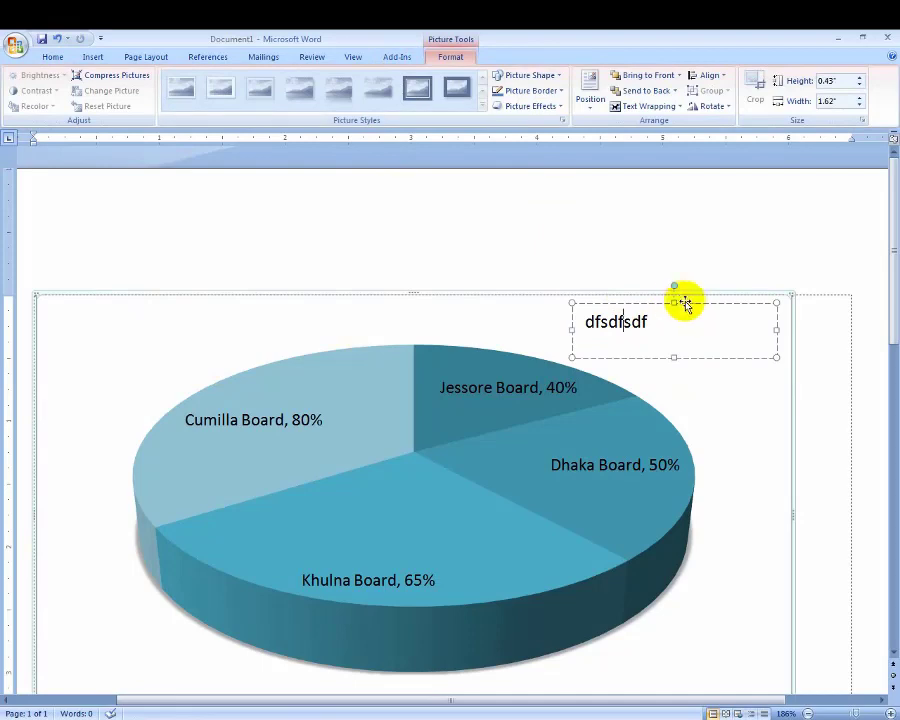
pyautogui.press('Delete')
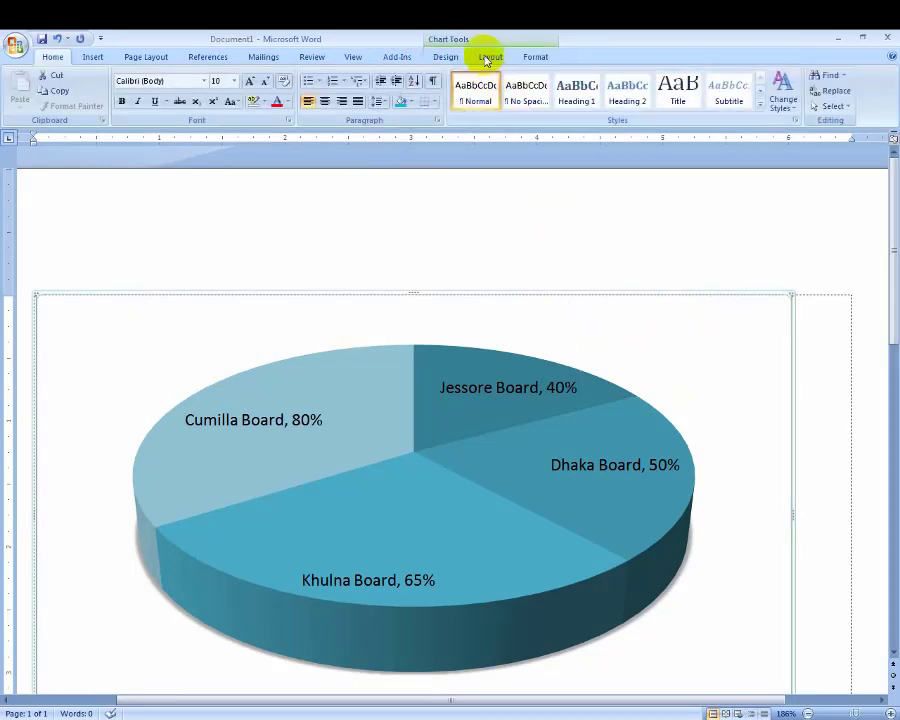
pyautogui.click(489, 57)
# Step: Add a 'Results' chart title above the pie, after first trying Centered Overlay Title
pyautogui.click(231, 108)
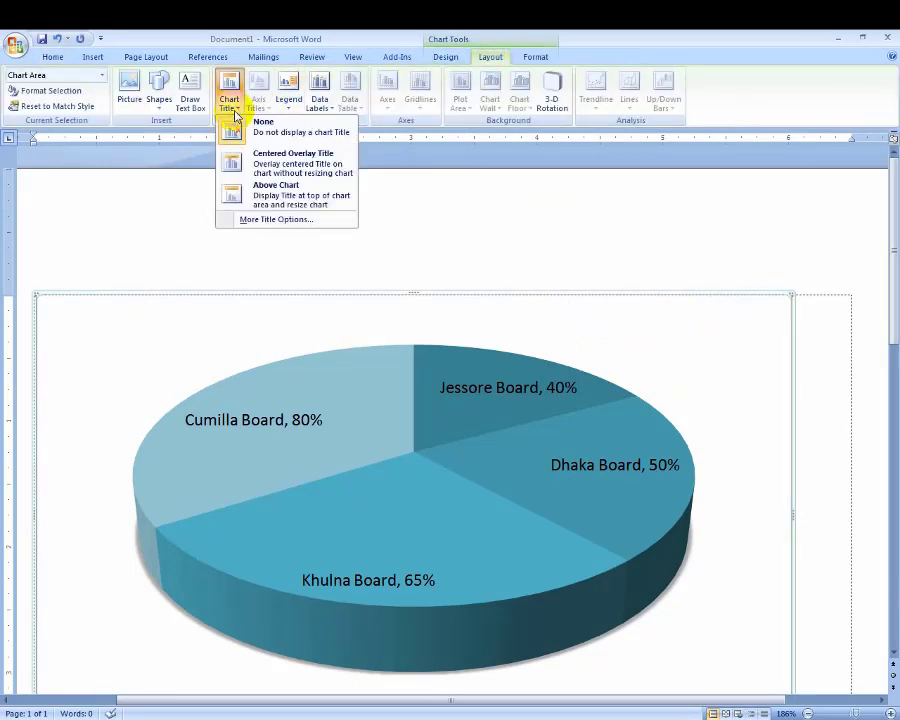
pyautogui.click(288, 168)
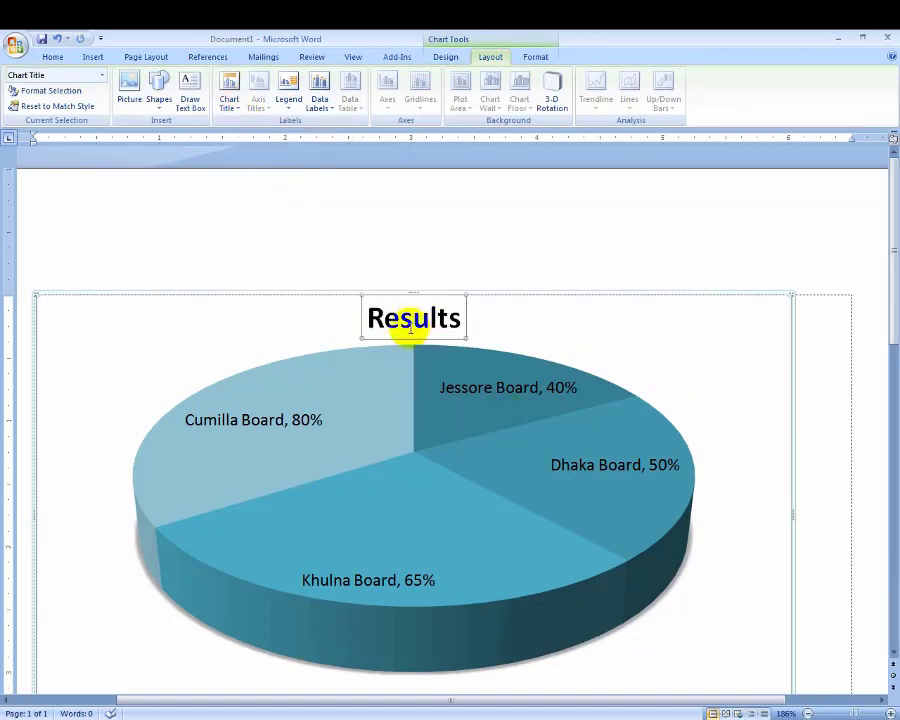
pyautogui.click(232, 100)
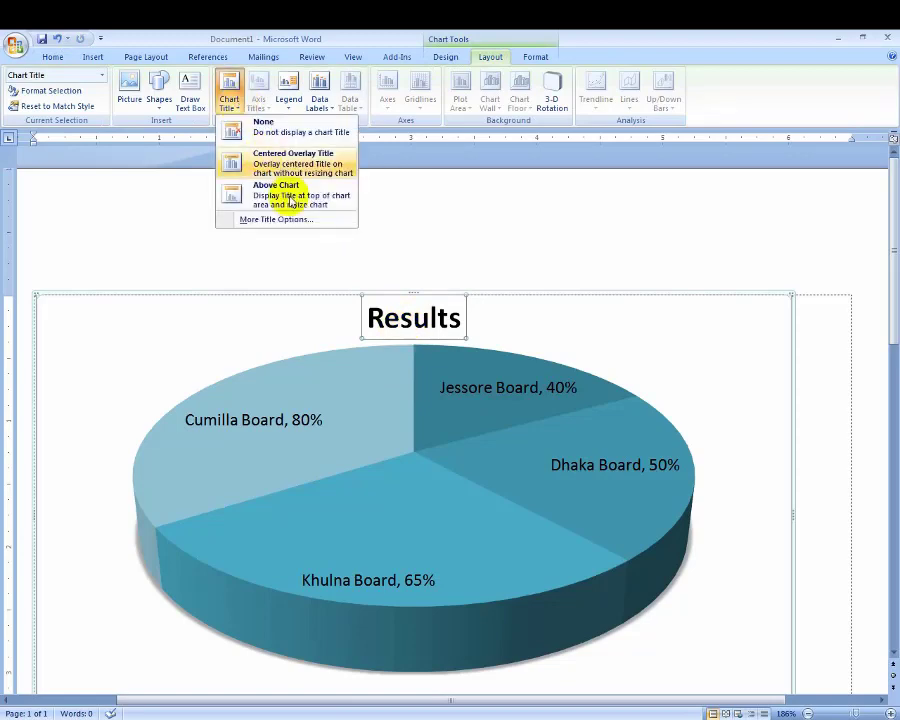
pyautogui.click(275, 196)
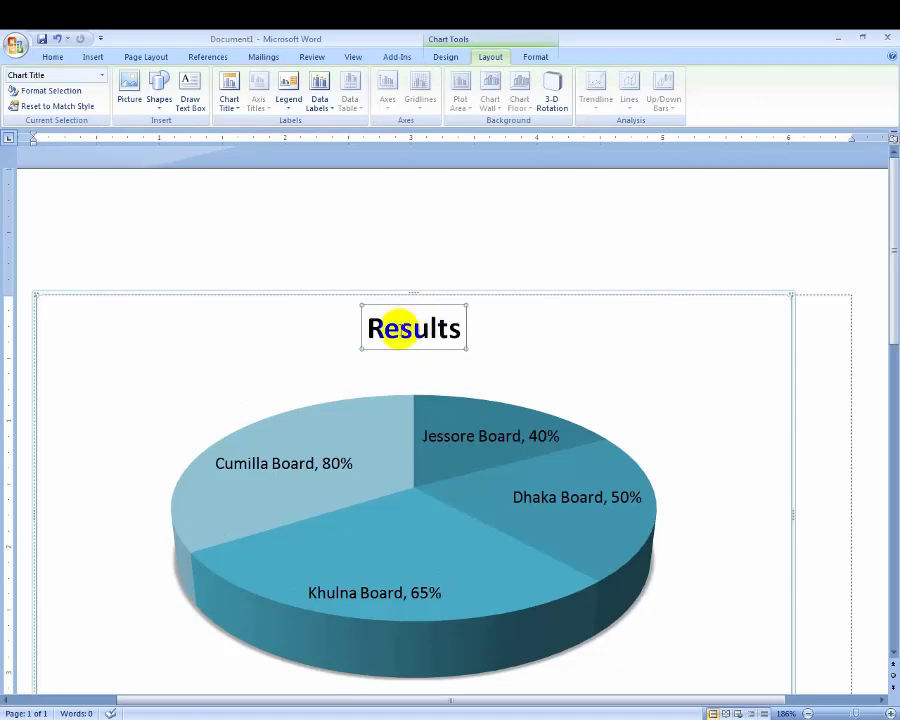
# Step: Move the legend for the four boards to the top of the chart, after trying the right side
pyautogui.click(288, 92)
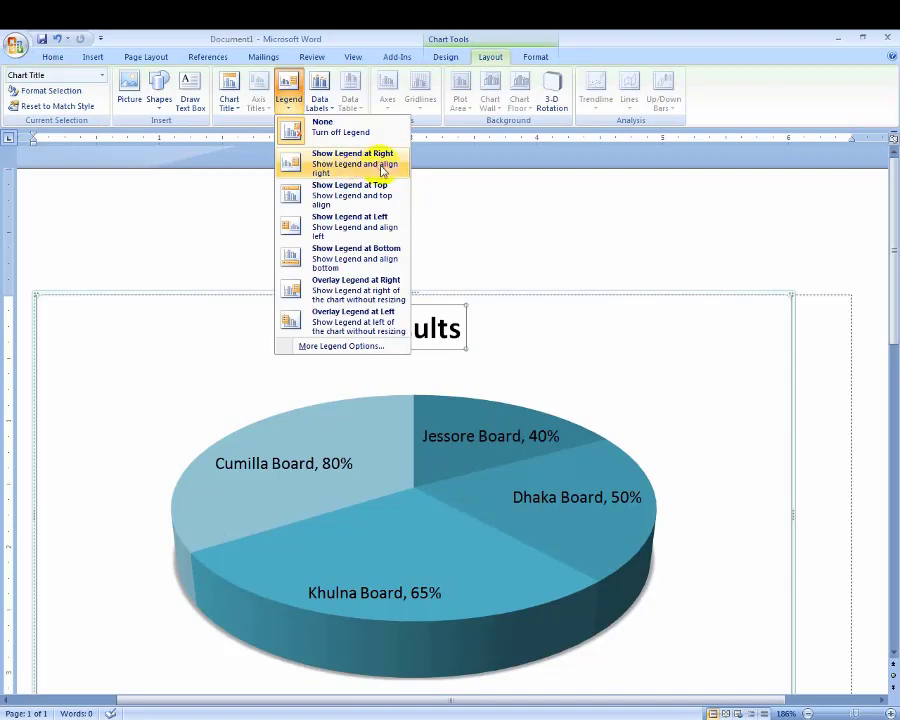
pyautogui.click(383, 172)
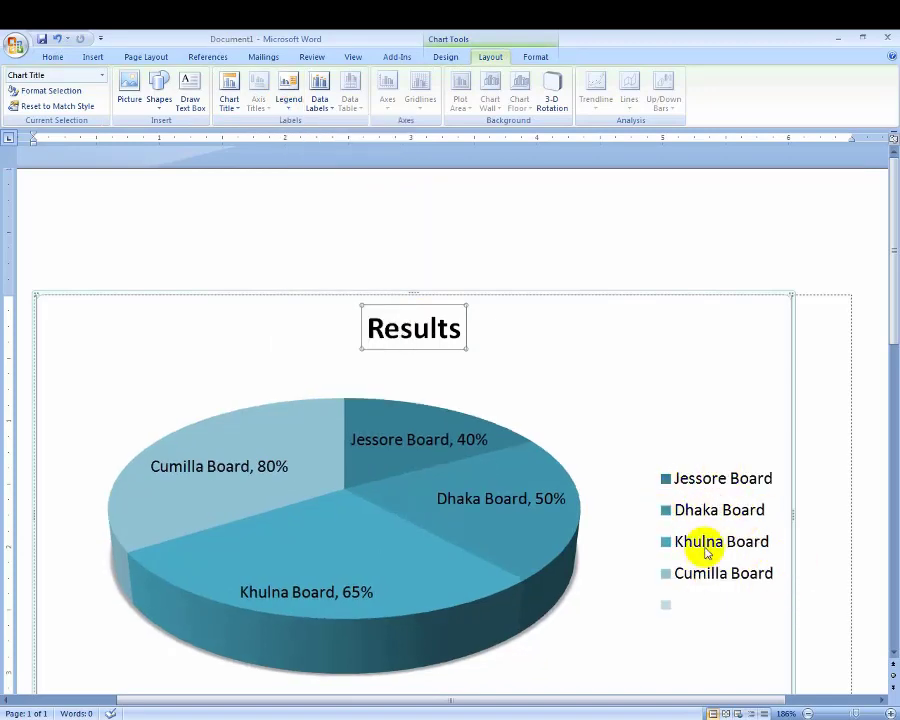
pyautogui.click(288, 88)
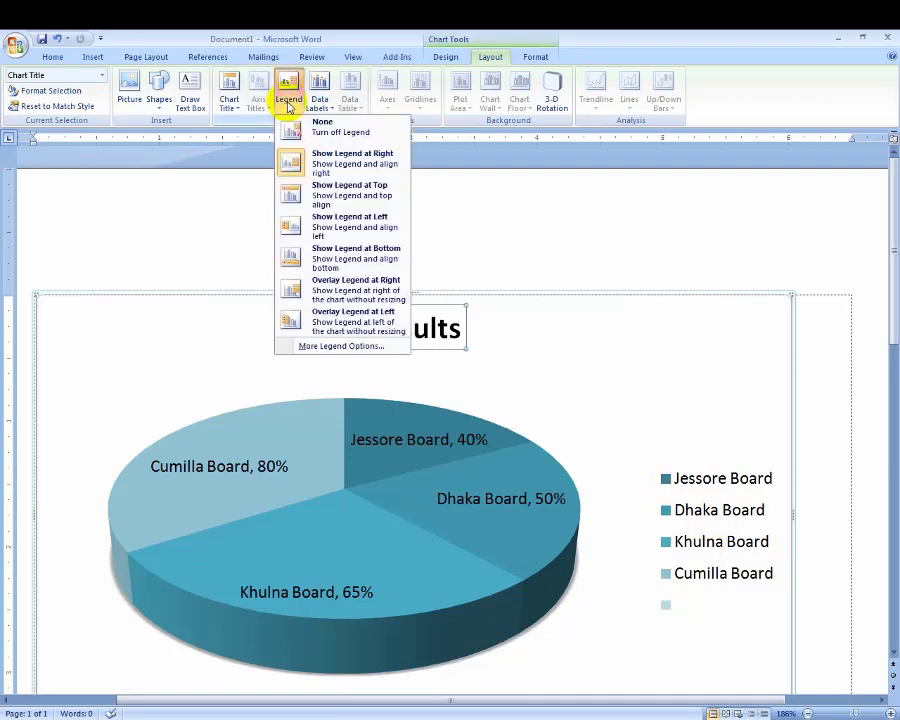
pyautogui.click(383, 195)
pyautogui.click(290, 98)
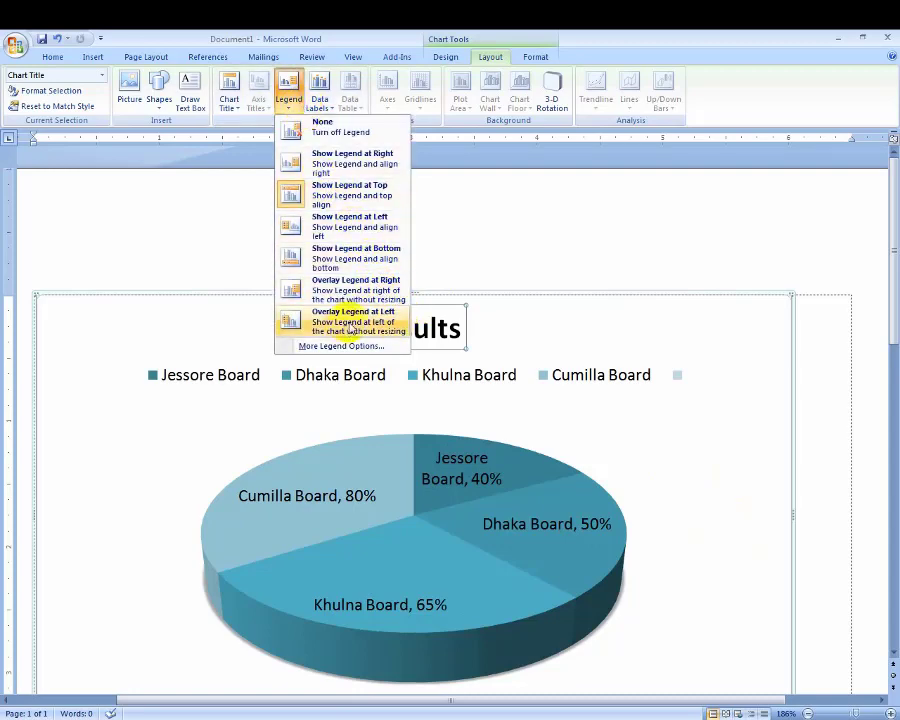
pyautogui.click(289, 90)
pyautogui.click(318, 108)
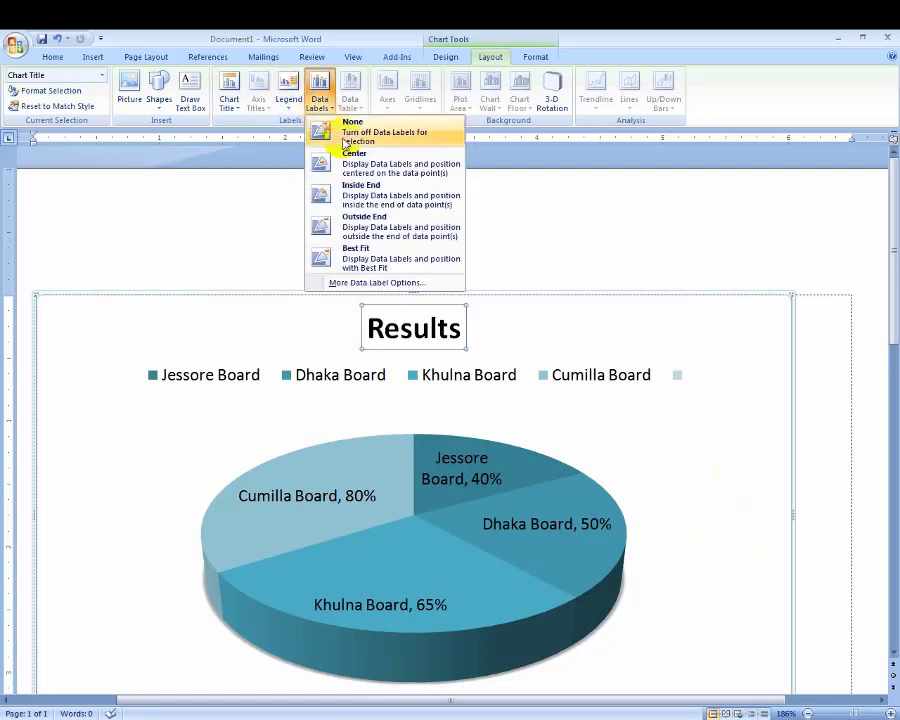
# Step: Centre the data labels on their slices after trying Inside End, Outside End and Best Fit
pyautogui.click(381, 168)
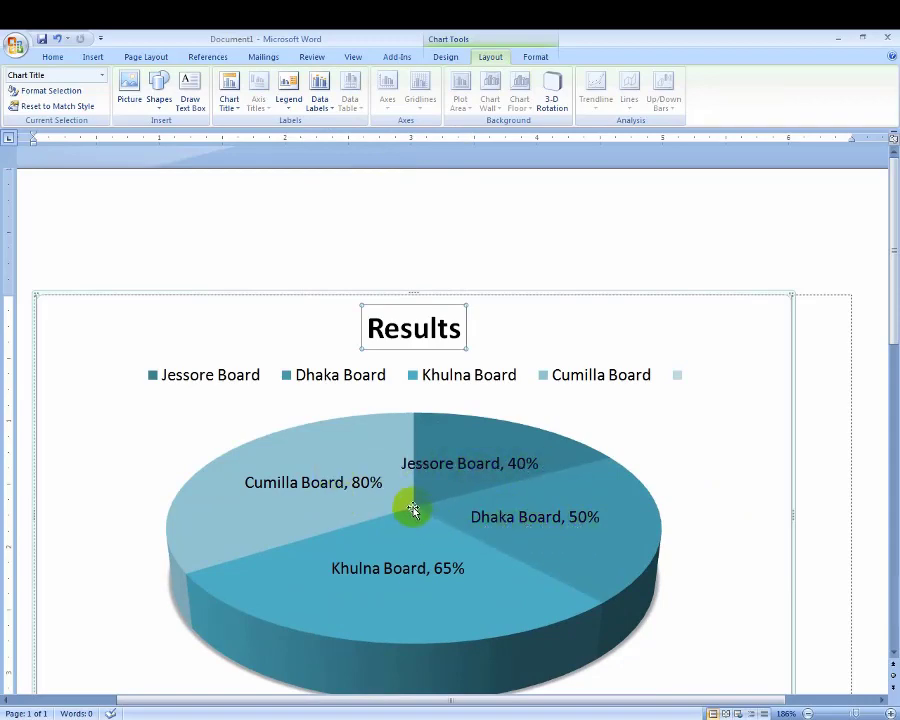
pyautogui.click(316, 102)
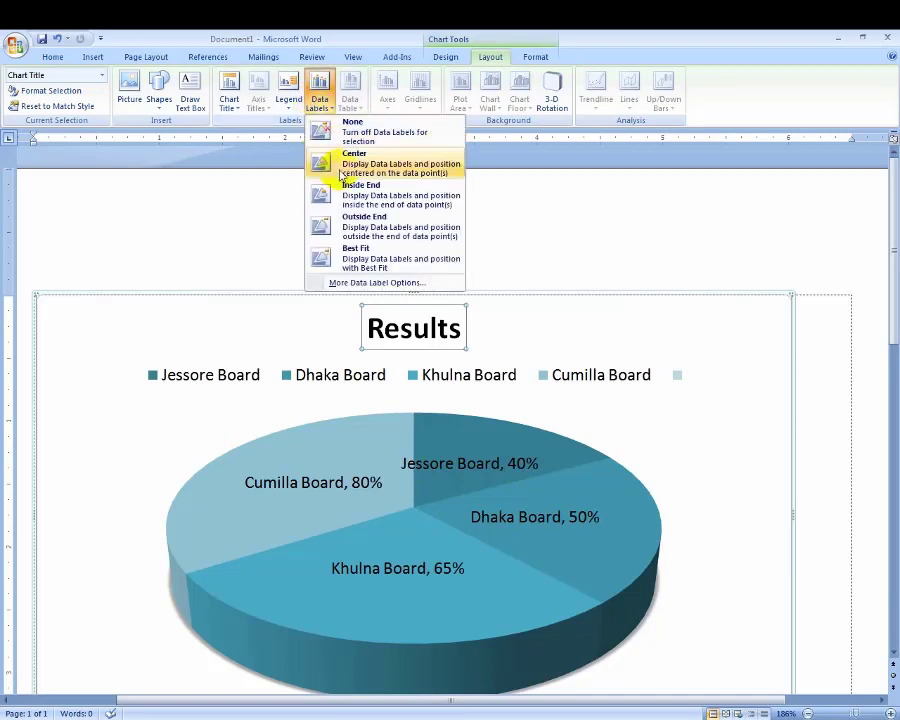
pyautogui.click(380, 197)
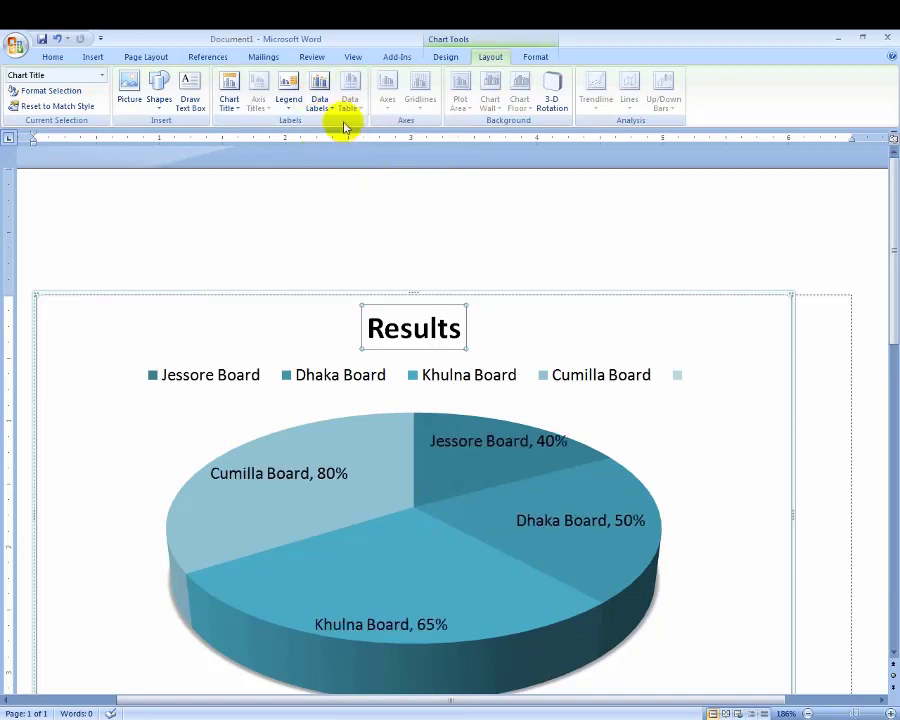
pyautogui.click(318, 104)
pyautogui.click(345, 230)
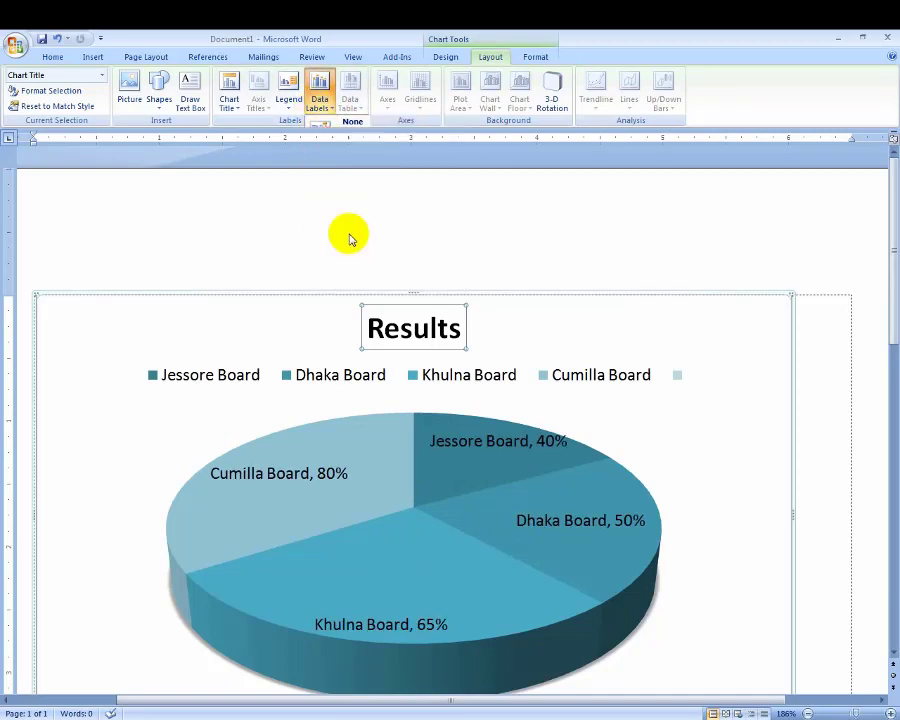
pyautogui.click(320, 102)
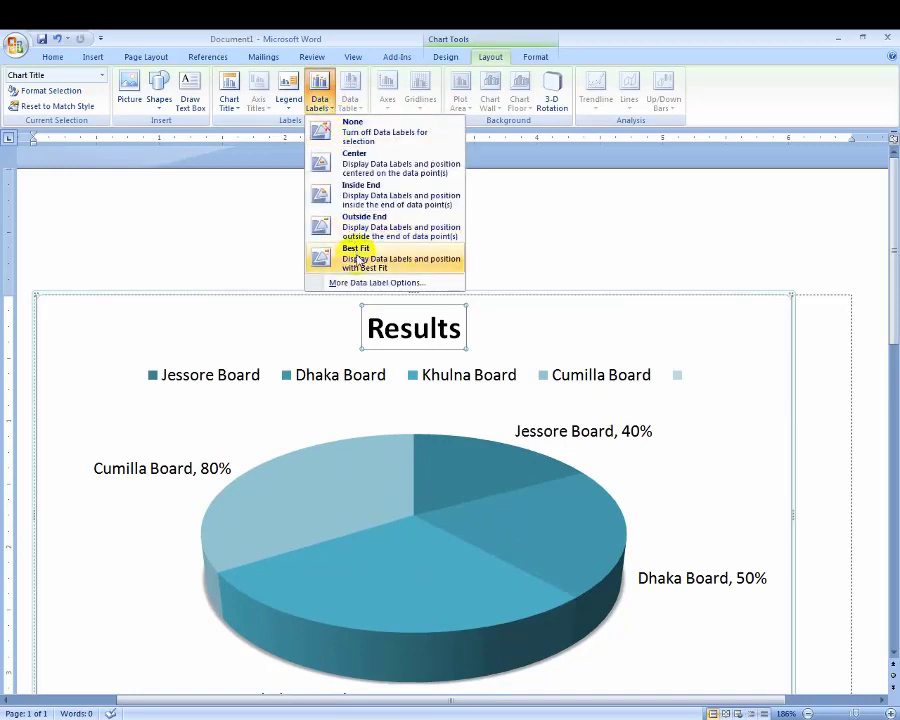
pyautogui.click(358, 260)
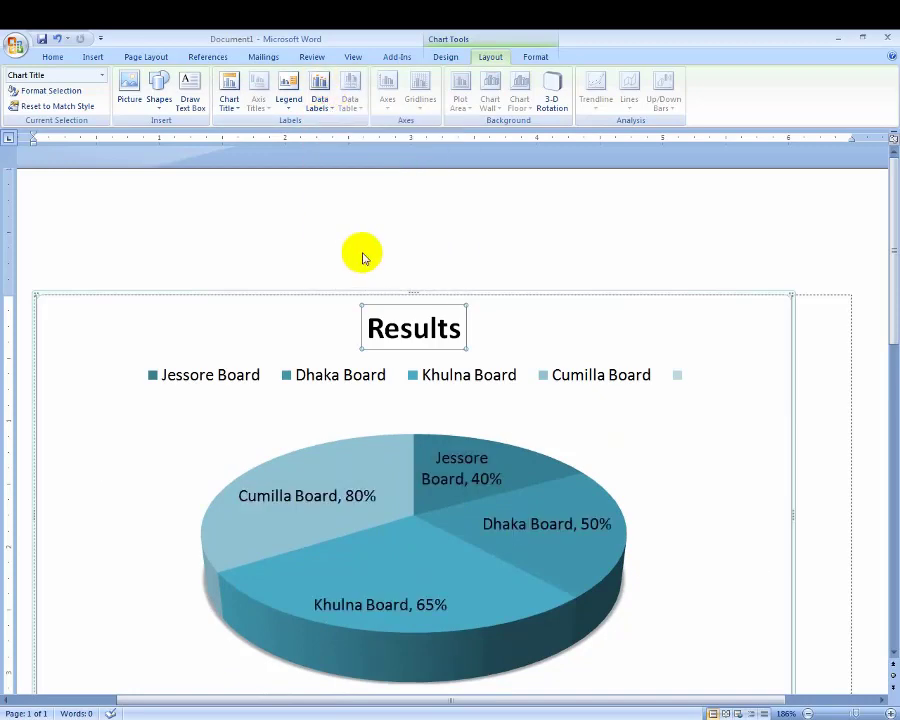
pyautogui.click(320, 103)
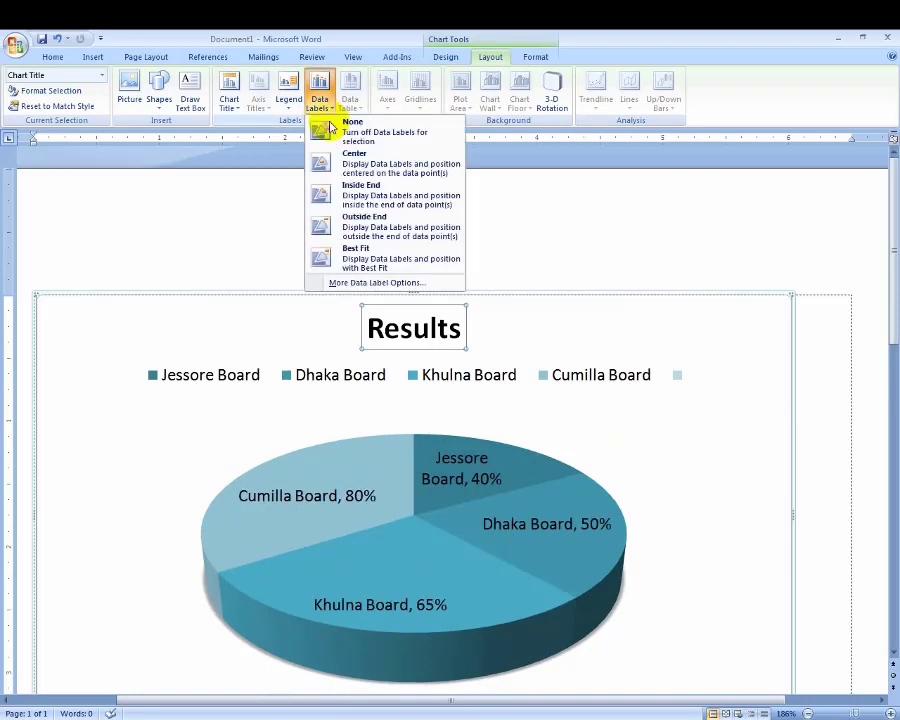
pyautogui.click(330, 166)
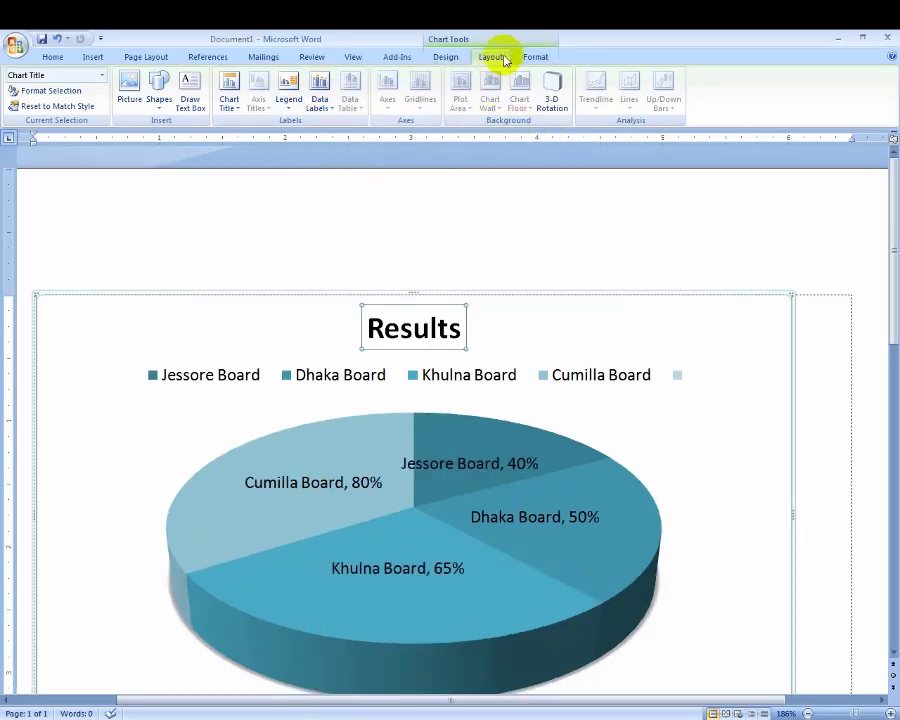
# Step: Fill the Jessore Board slice with orange using Colored Fill Accent 6
pyautogui.click(536, 58)
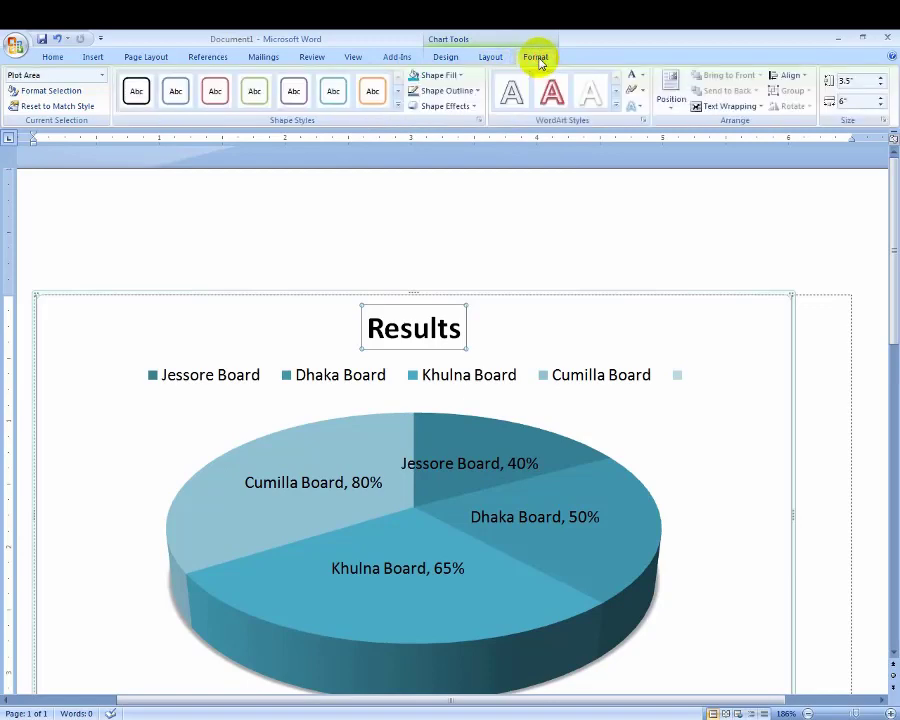
pyautogui.click(439, 423)
pyautogui.moveTo(884, 306); pyautogui.dragTo(893, 330)
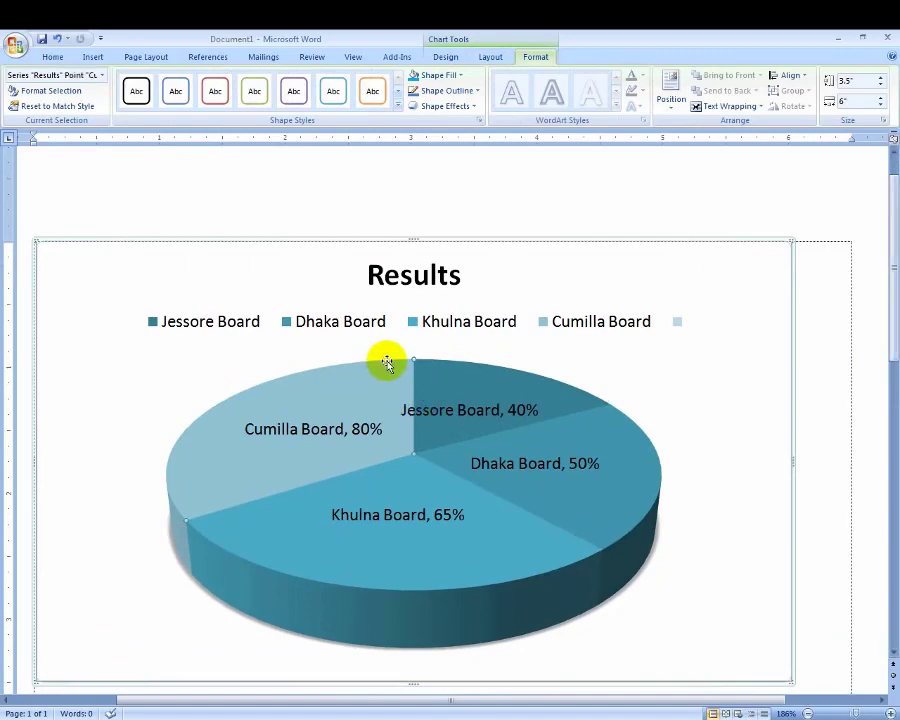
pyautogui.click(398, 91)
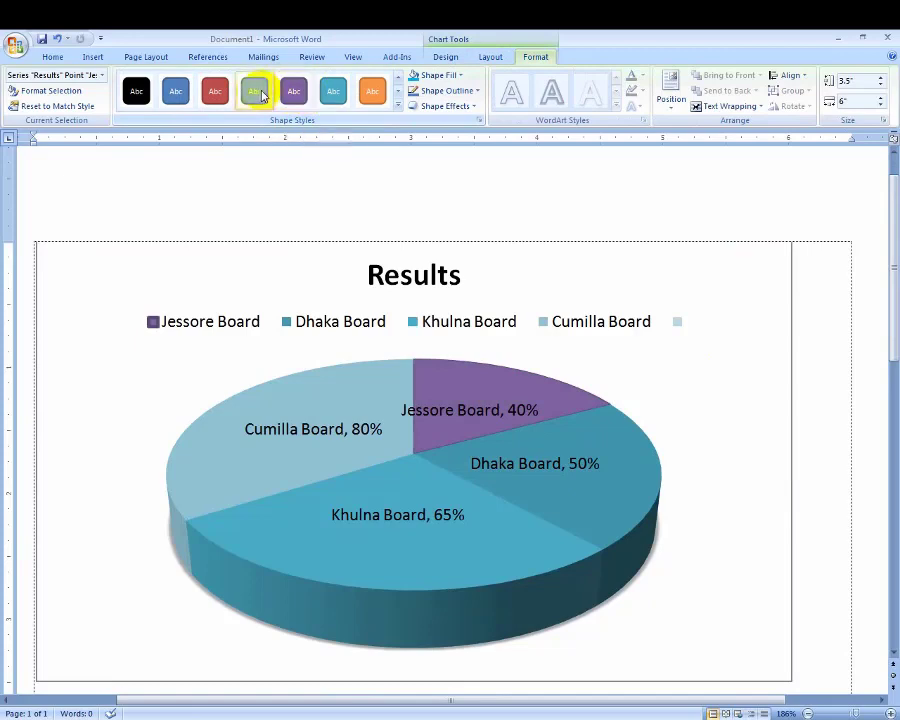
pyautogui.click(380, 99)
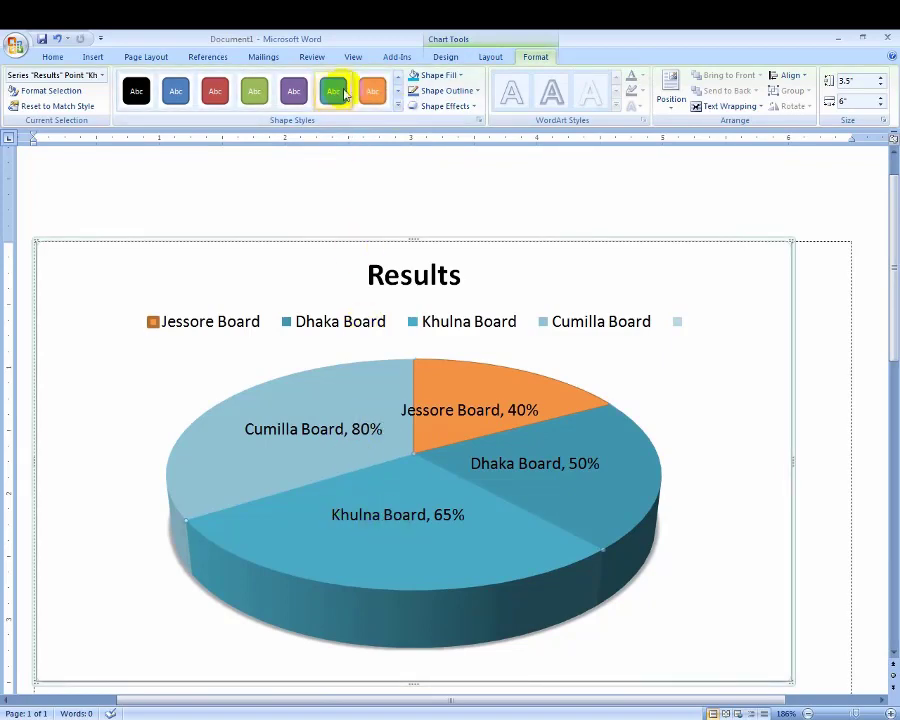
# Step: Fill the Khulna Board slice green with Colored Fill Accent 3, then select the Cumilla Board slice
pyautogui.click(256, 92)
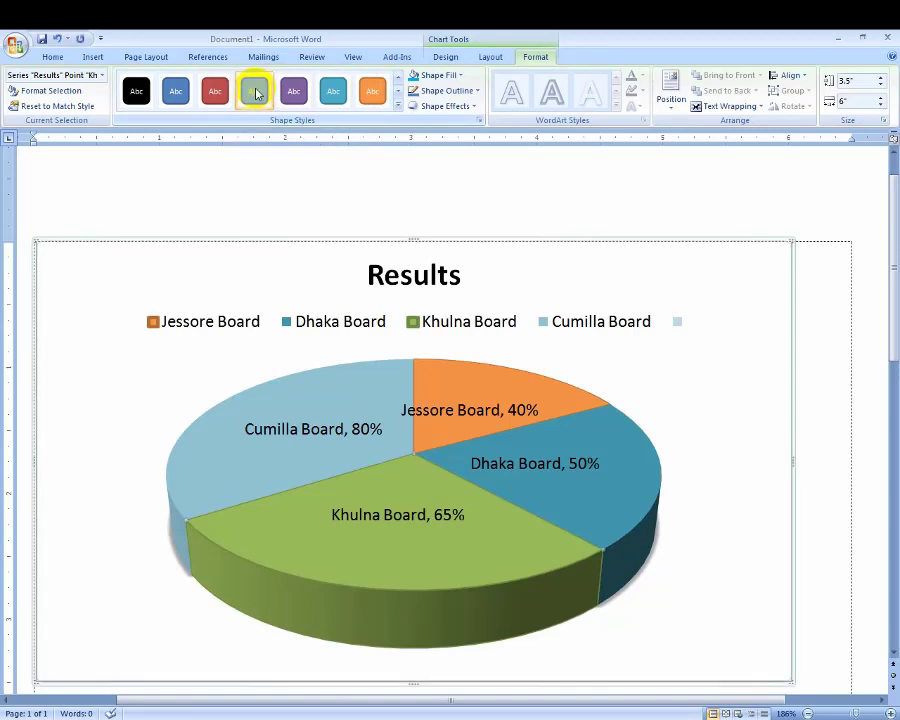
pyautogui.click(397, 92)
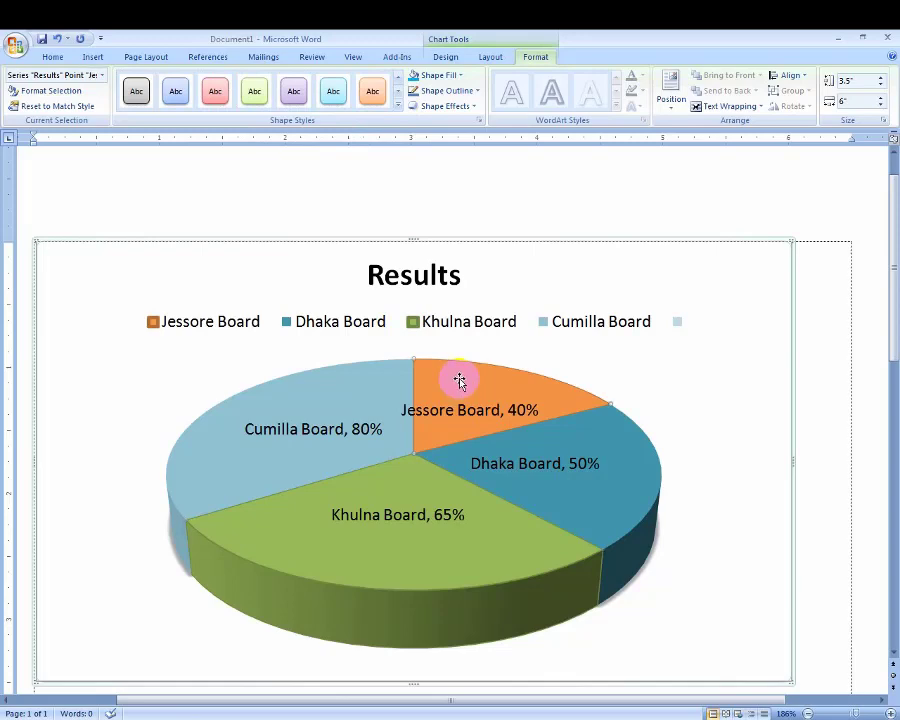
pyautogui.click(382, 382)
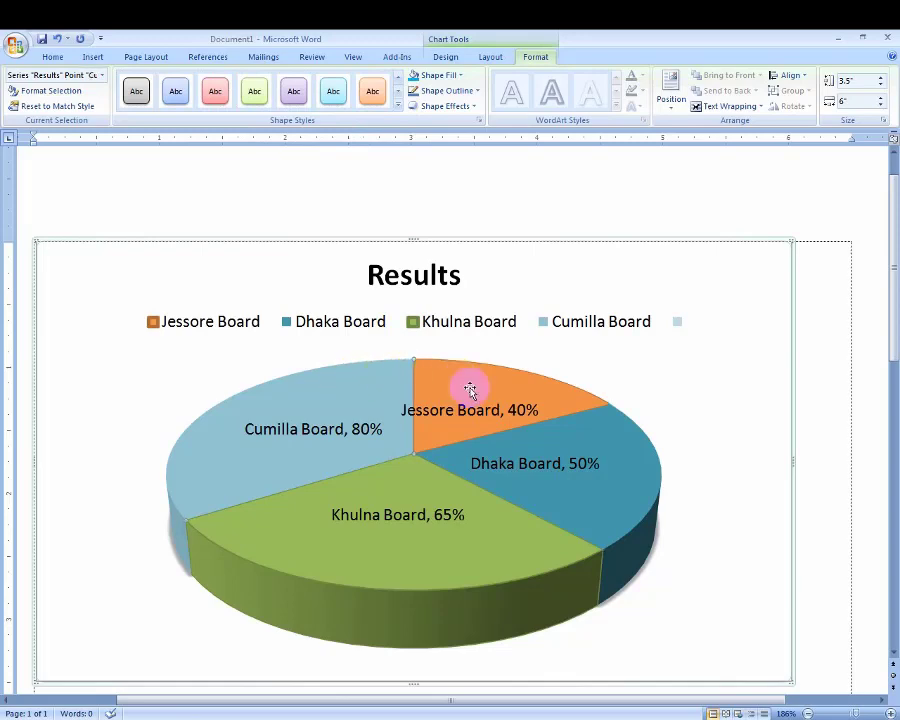
pyautogui.click(310, 383)
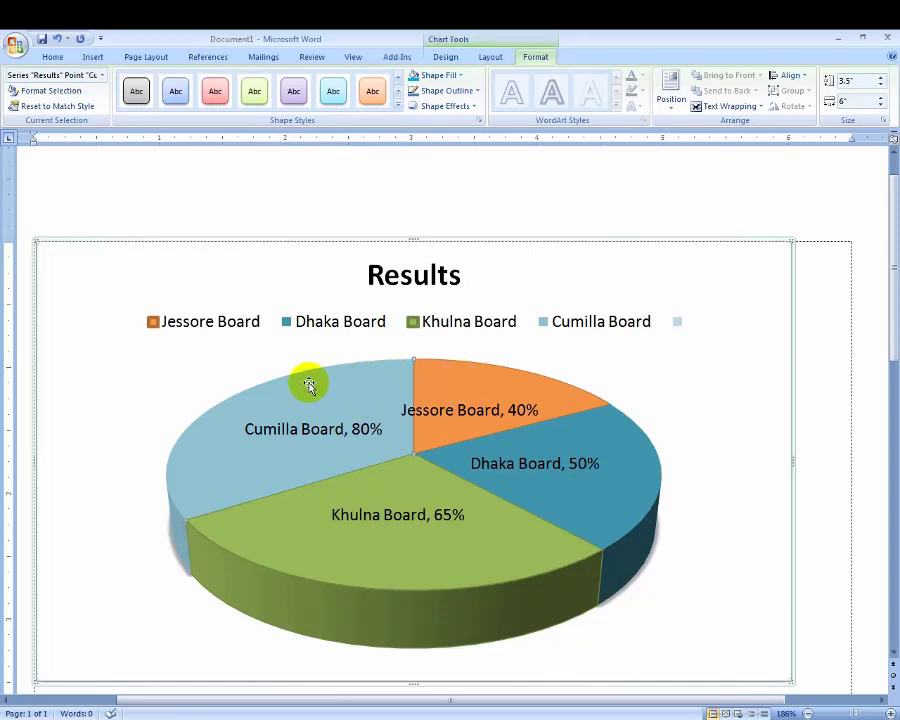
# Step: Fill the Cumilla Board slice with light blue
pyautogui.click(440, 75)
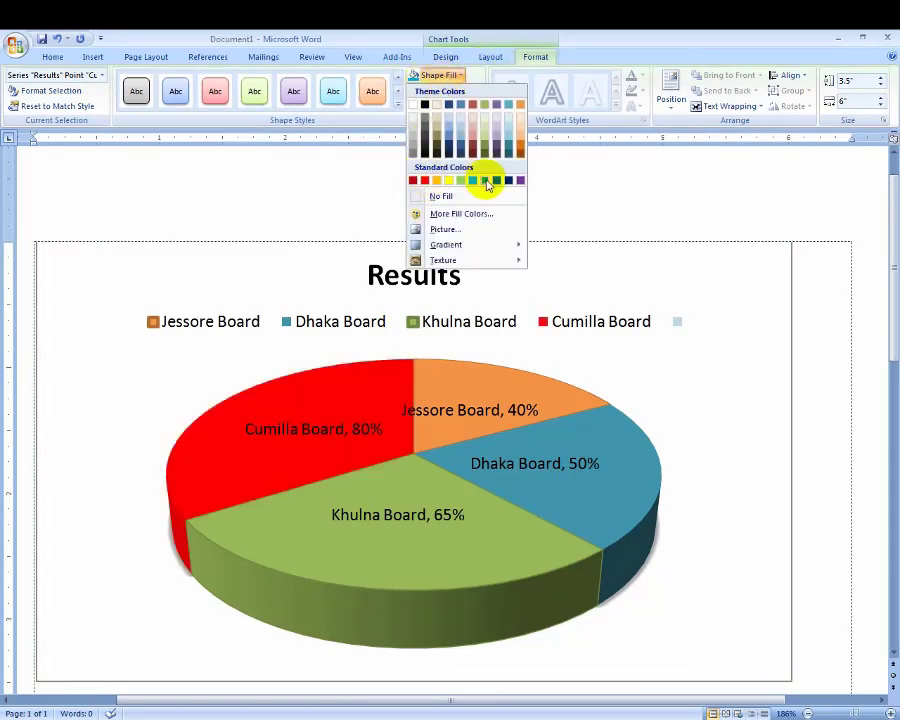
pyautogui.click(397, 104)
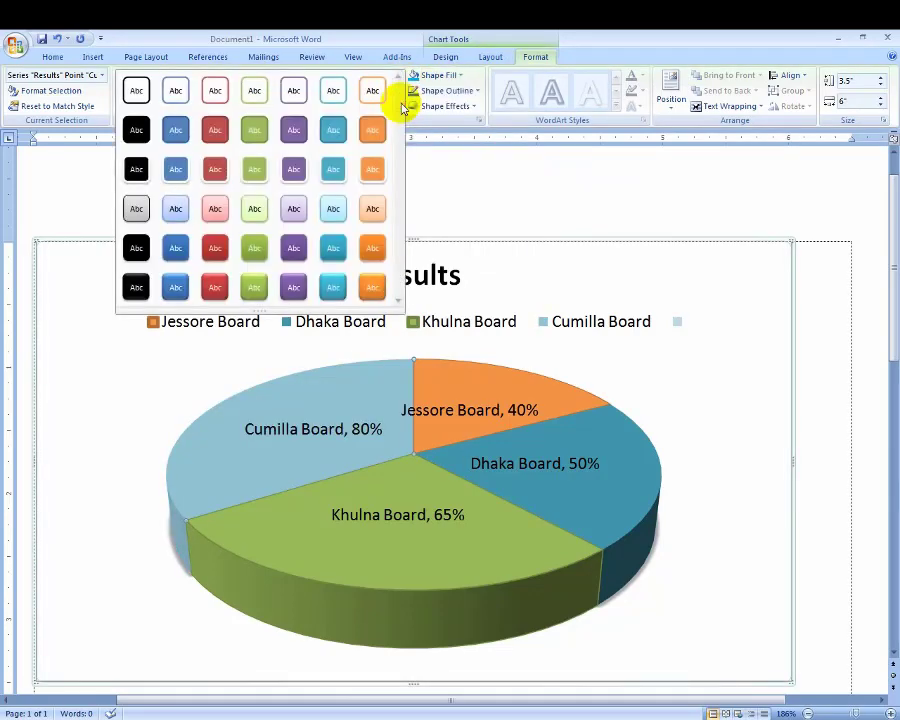
pyautogui.click(448, 78)
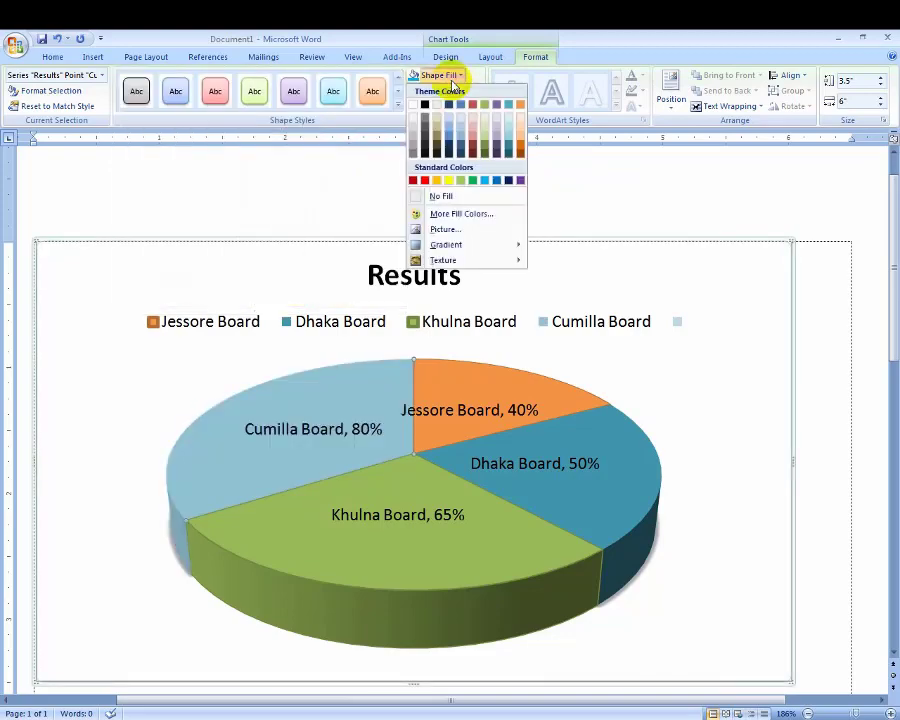
pyautogui.click(485, 181)
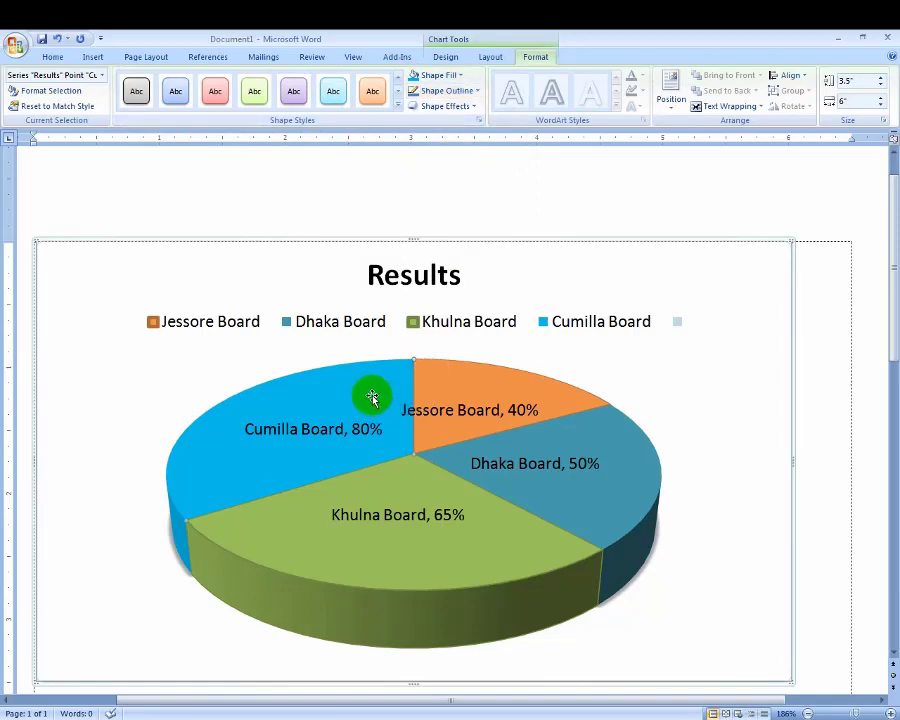
# Step: Select the Khulna Board slice and bring up its Shape Fill options
pyautogui.click(441, 77)
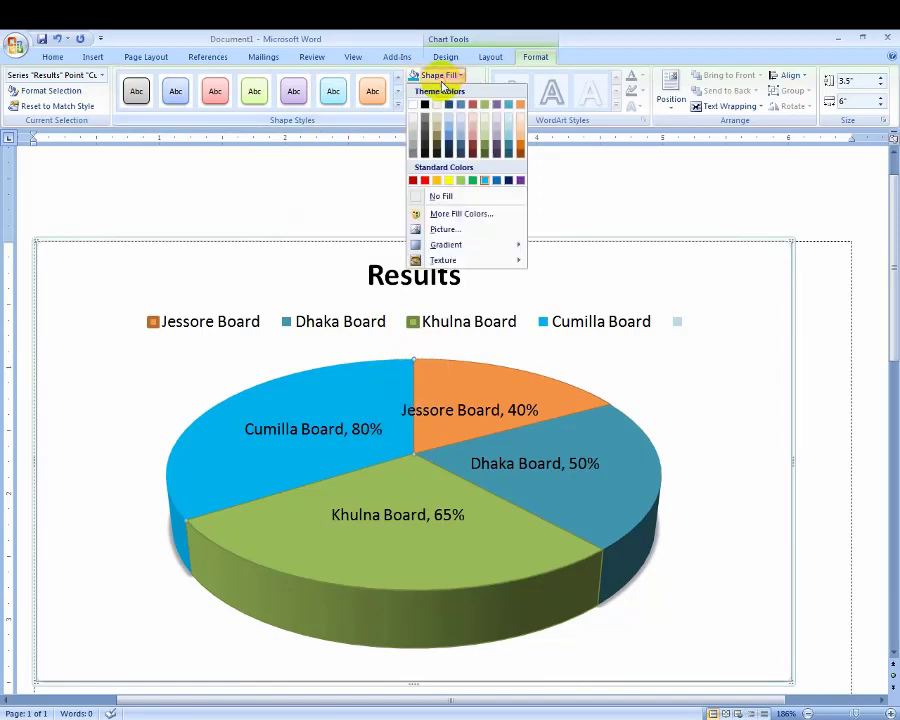
pyautogui.click(394, 378)
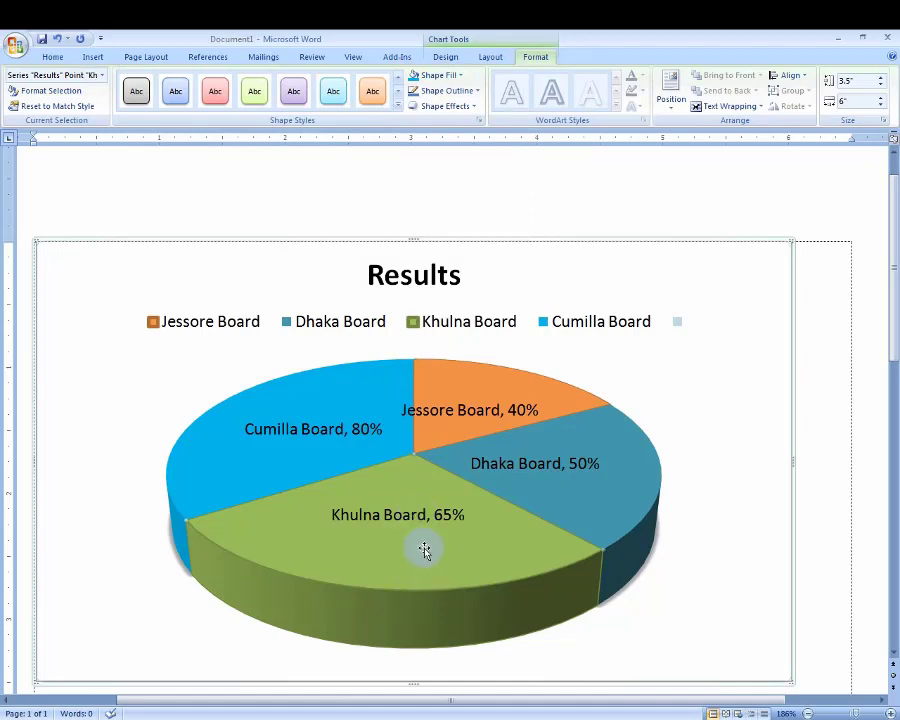
pyautogui.click(432, 76)
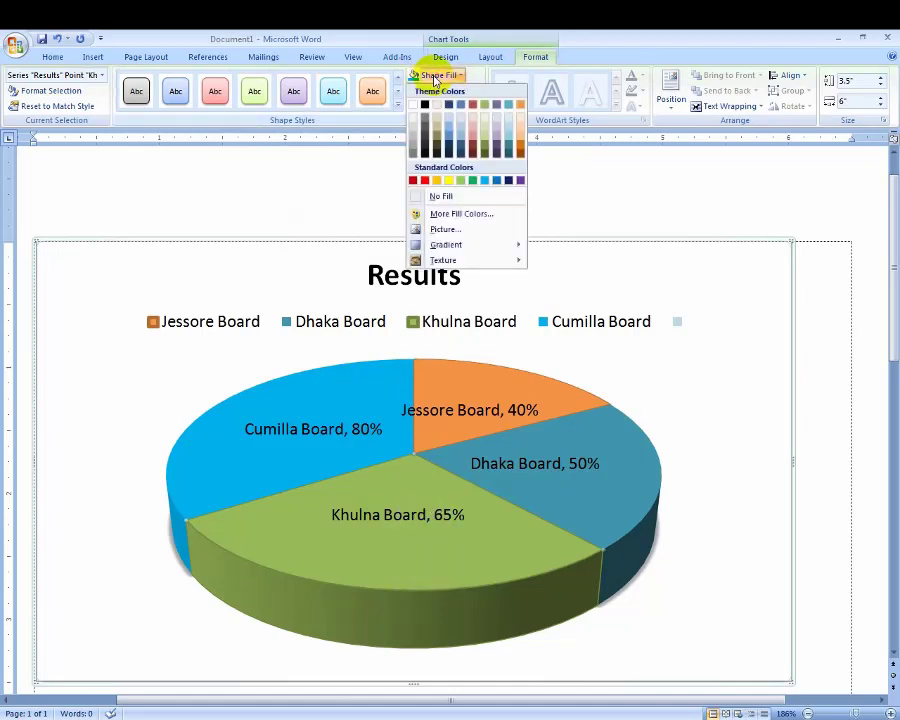
# Step: Fill the Khulna Board slice with the Penguins picture
pyautogui.click(443, 231)
pyautogui.moveTo(510, 152); pyautogui.dragTo(589, 123)
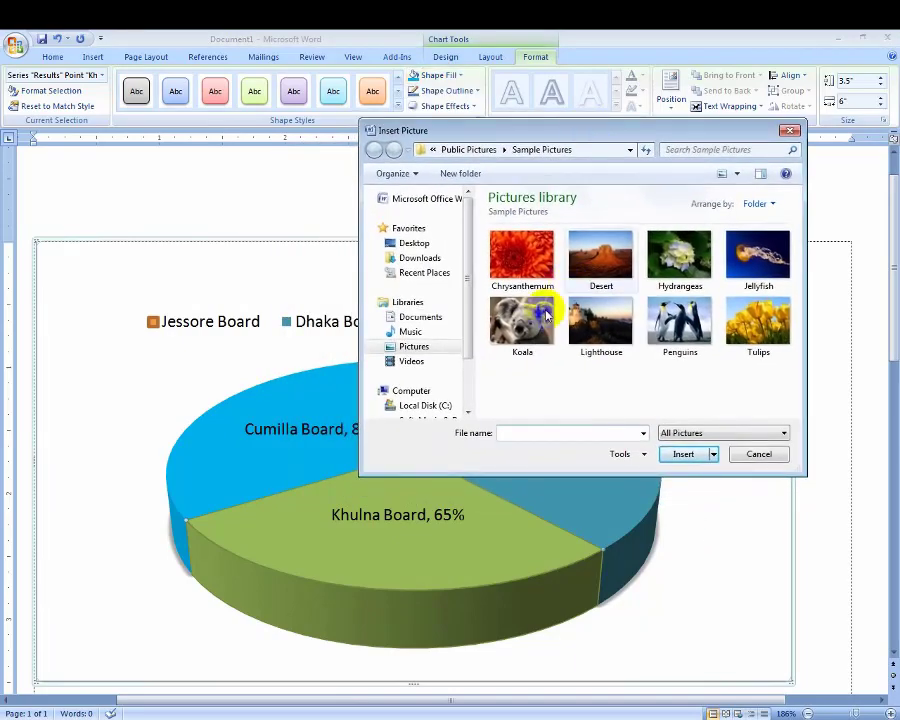
pyautogui.click(683, 335)
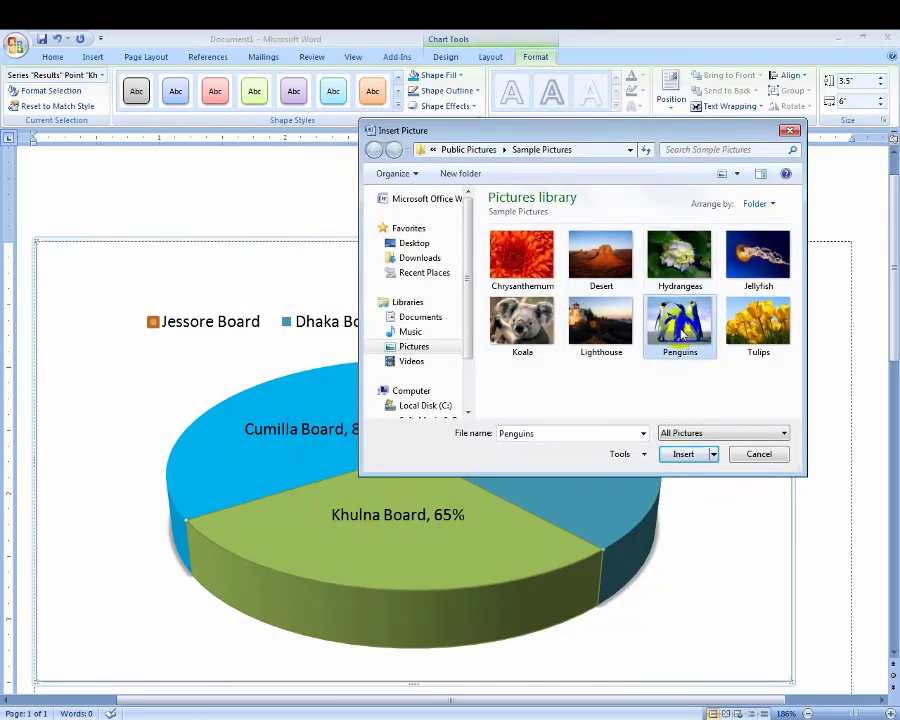
pyautogui.click(684, 454)
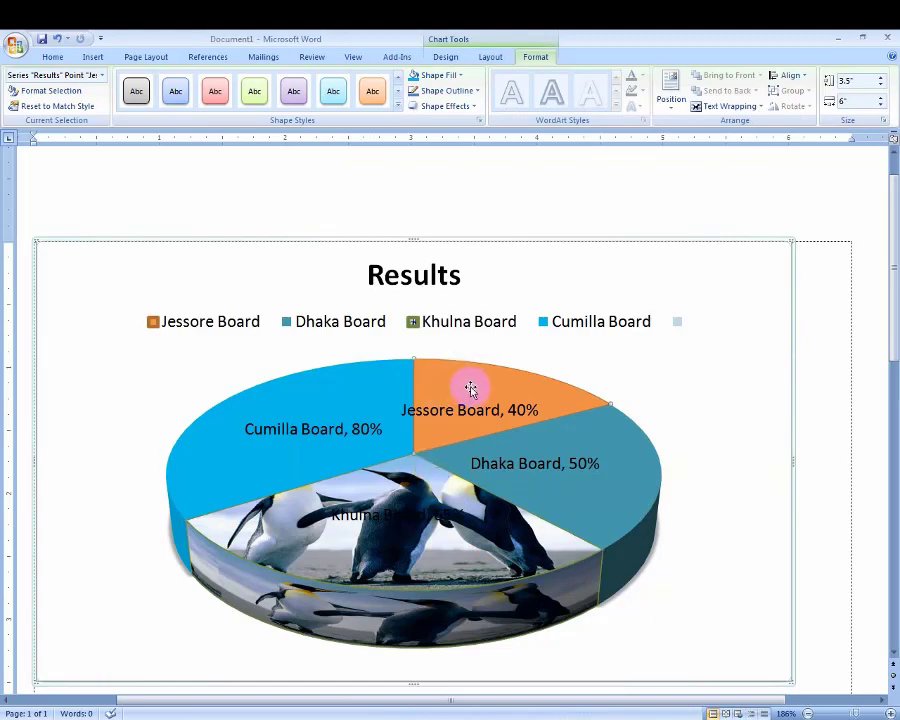
# Step: Fill the Jessore Board slice with the Desert picture
pyautogui.click(445, 76)
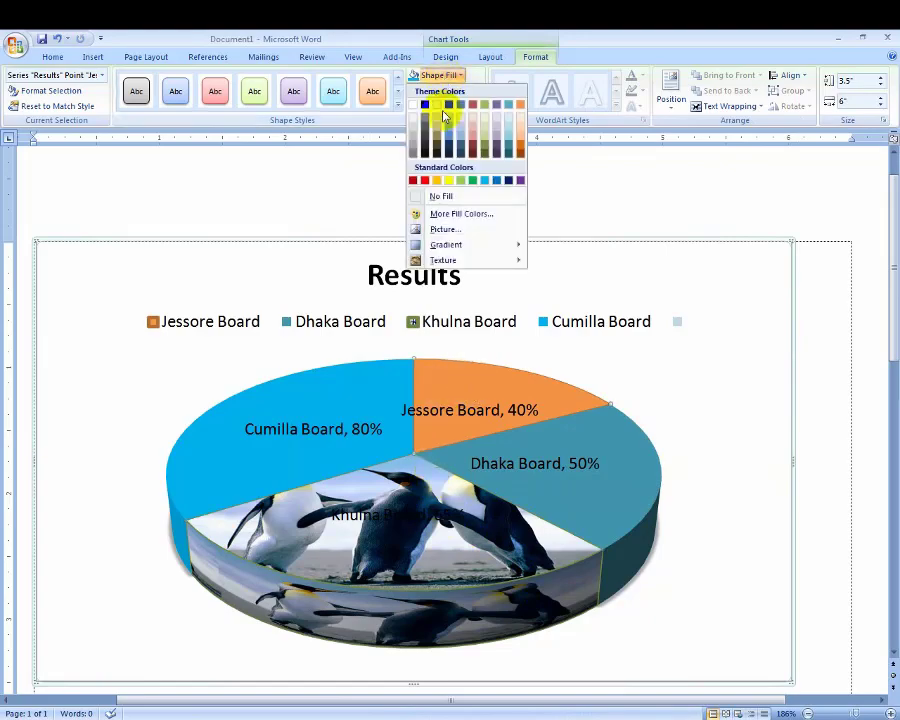
pyautogui.click(444, 230)
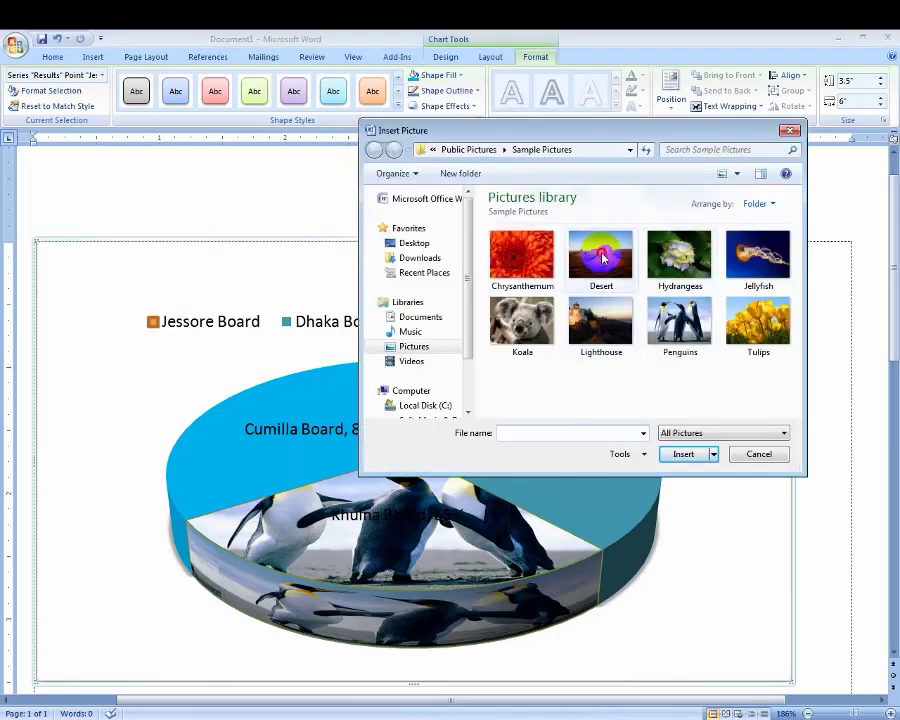
pyautogui.click(600, 258)
pyautogui.click(683, 455)
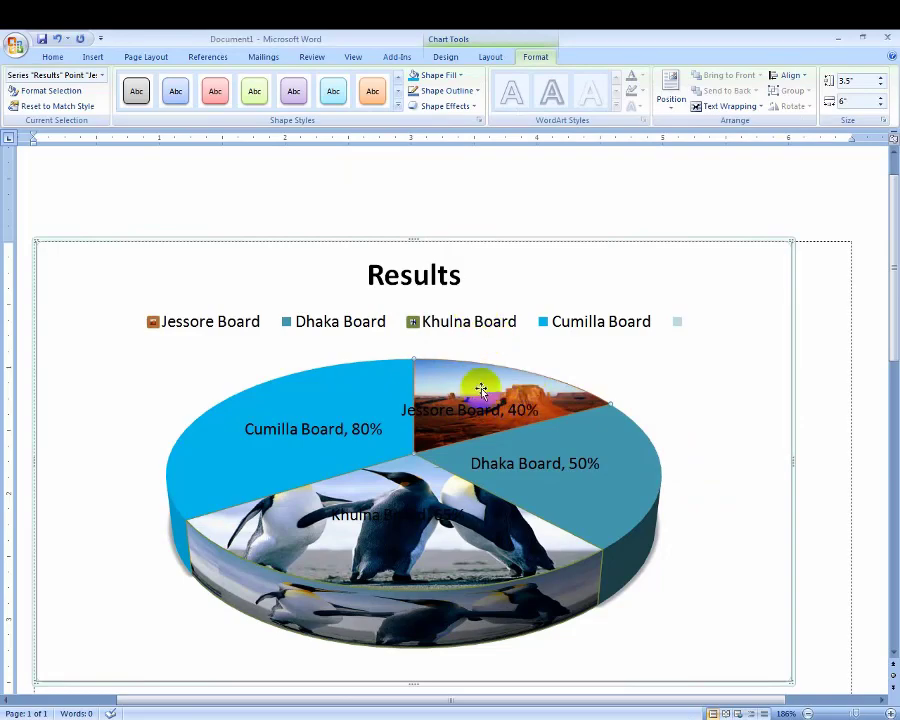
pyautogui.click(450, 75)
pyautogui.moveTo(474, 245)
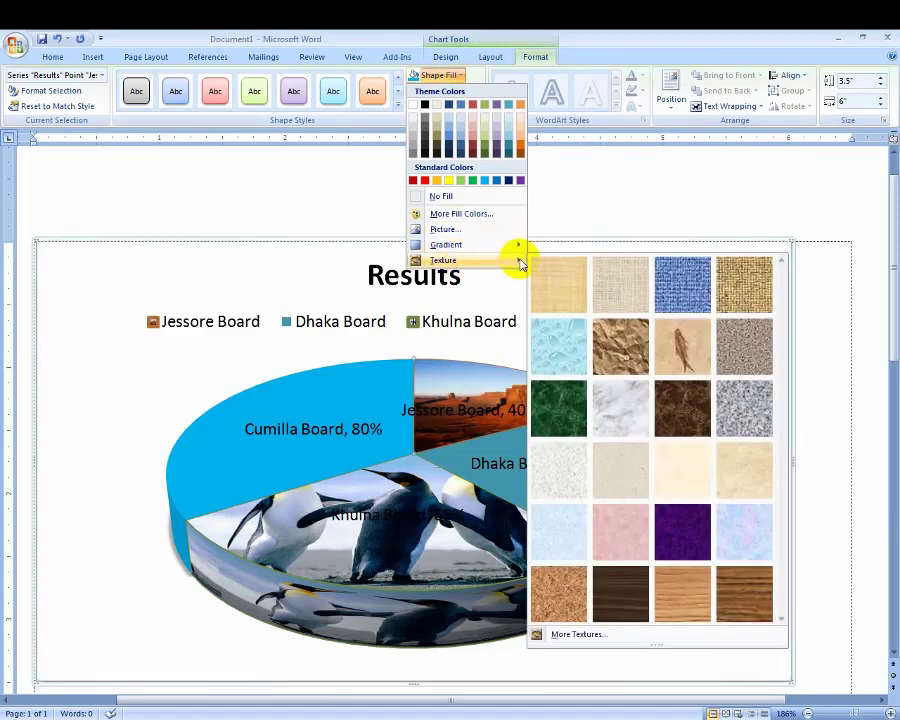
# Step: Give the desert-filled Jessore Board slice a red outline, leaving the marble texture unapplied
pyautogui.click(558, 418)
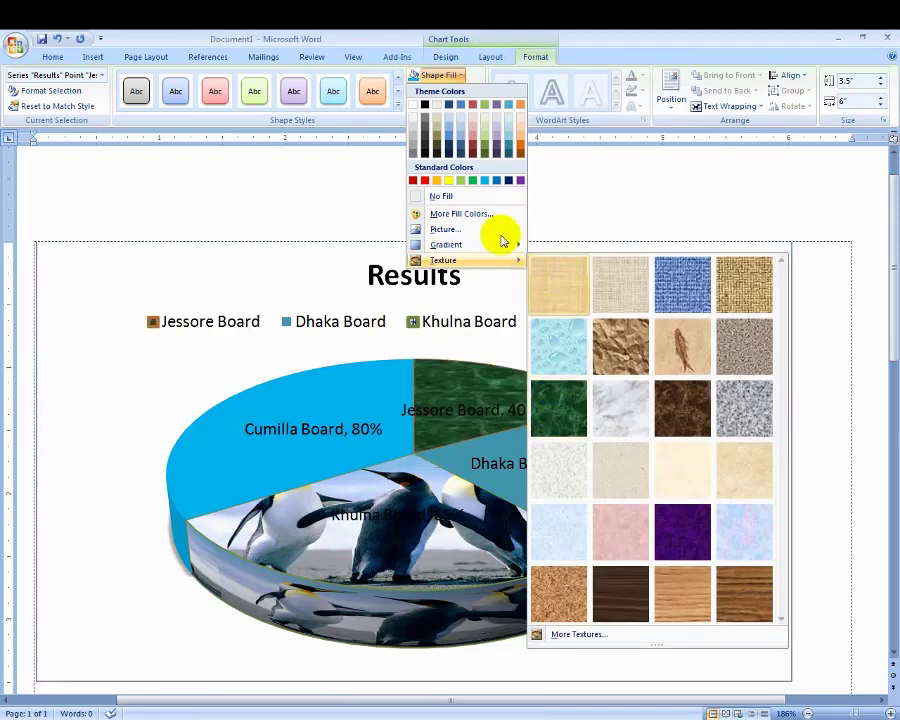
pyautogui.click(436, 76)
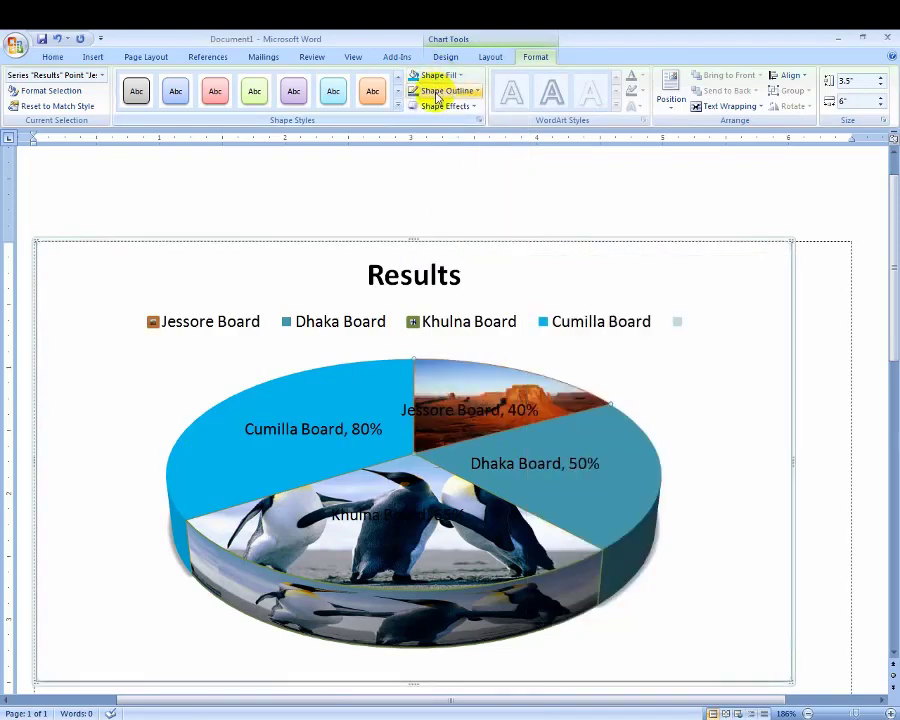
pyautogui.click(436, 92)
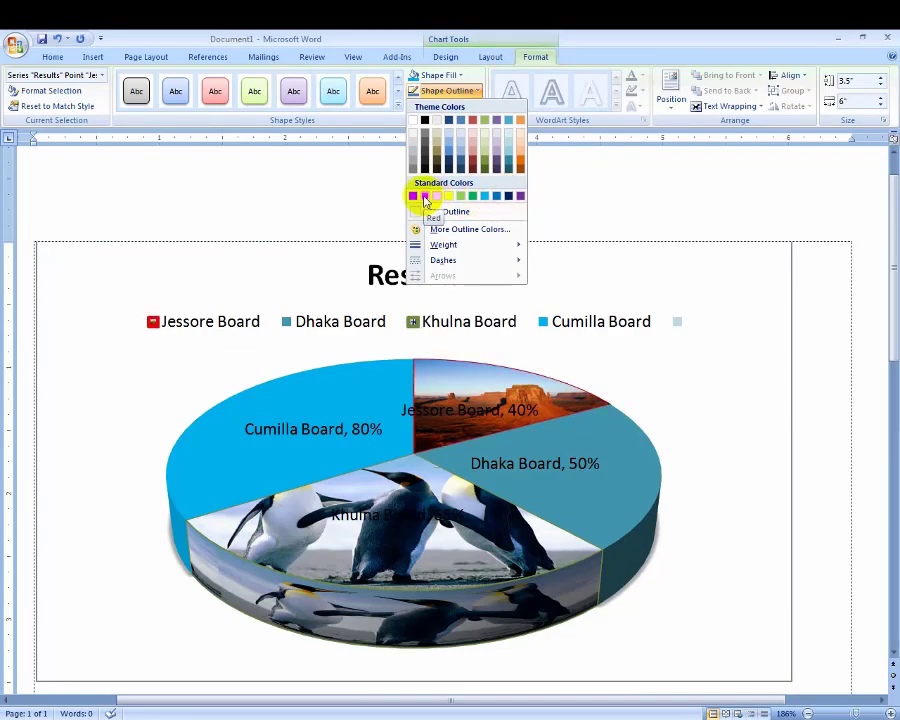
pyautogui.moveTo(524, 244)
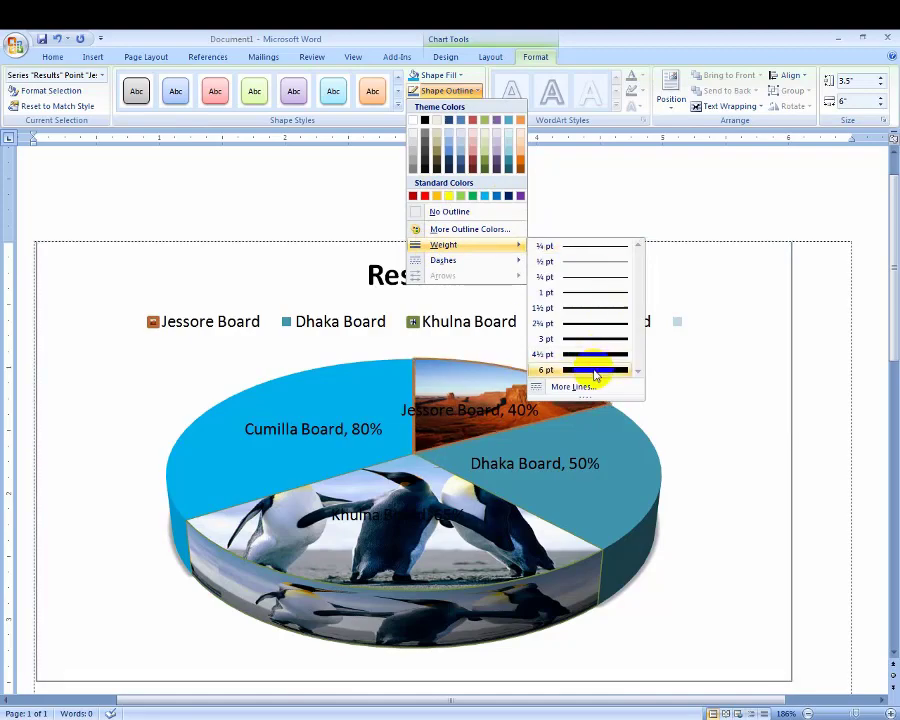
pyautogui.click(596, 371)
pyautogui.click(447, 90)
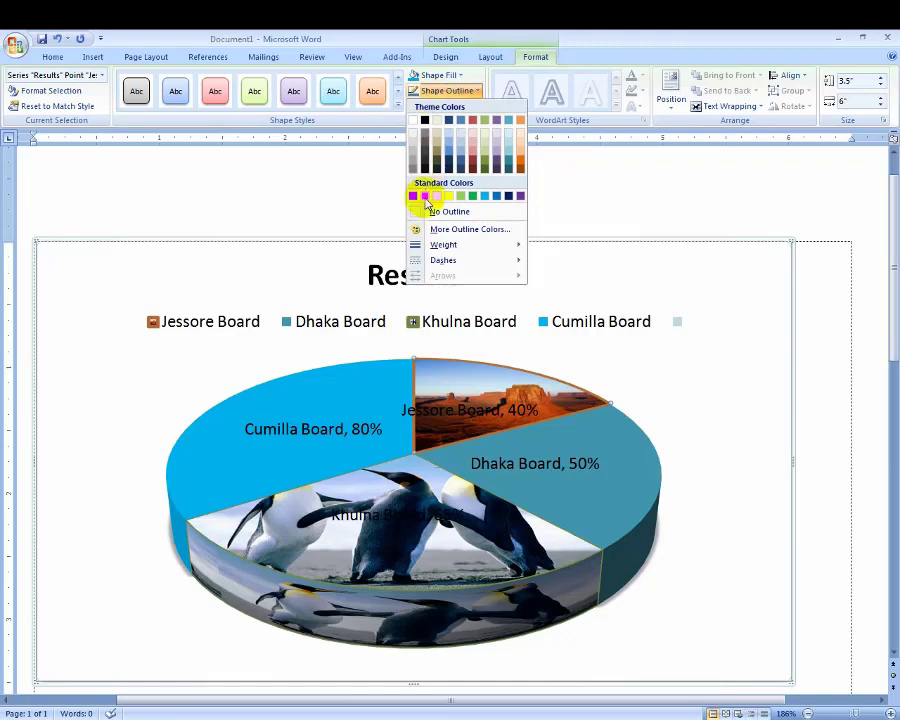
pyautogui.click(424, 197)
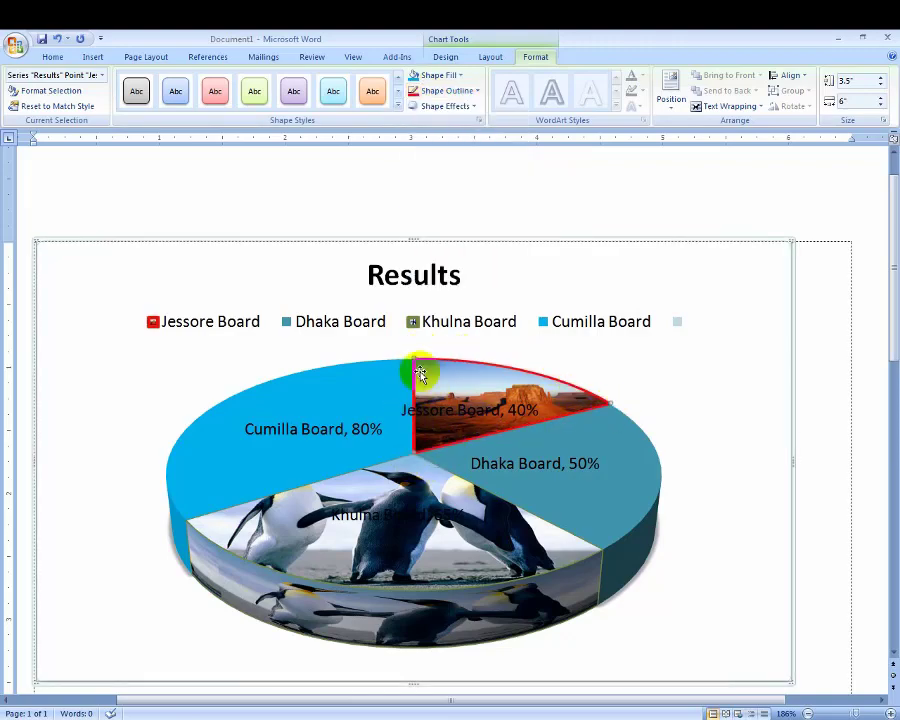
pyautogui.click(440, 105)
pyautogui.moveTo(468, 167)
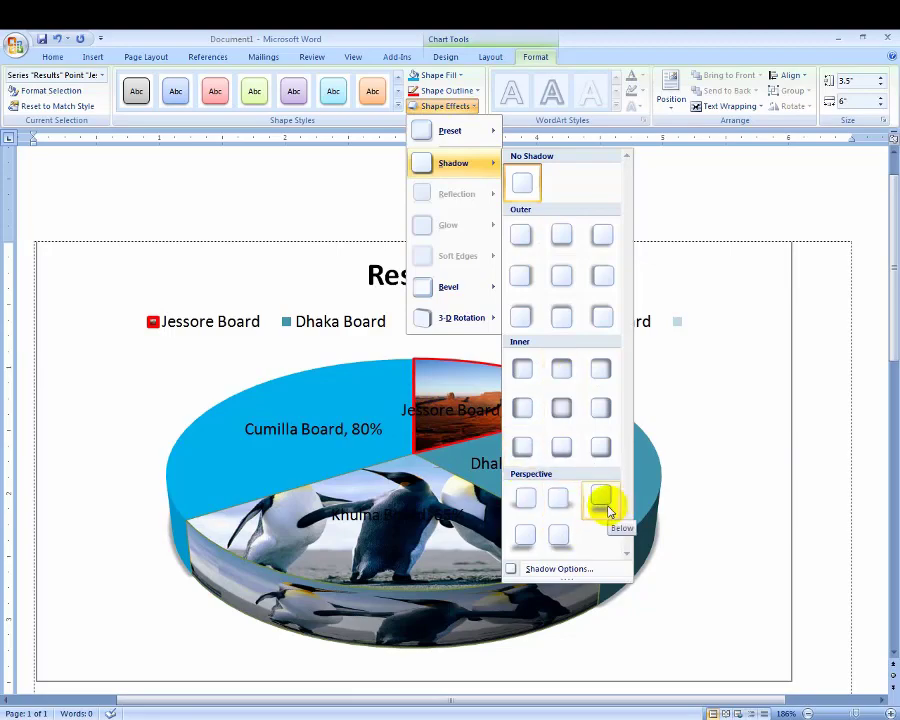
pyautogui.click(445, 630)
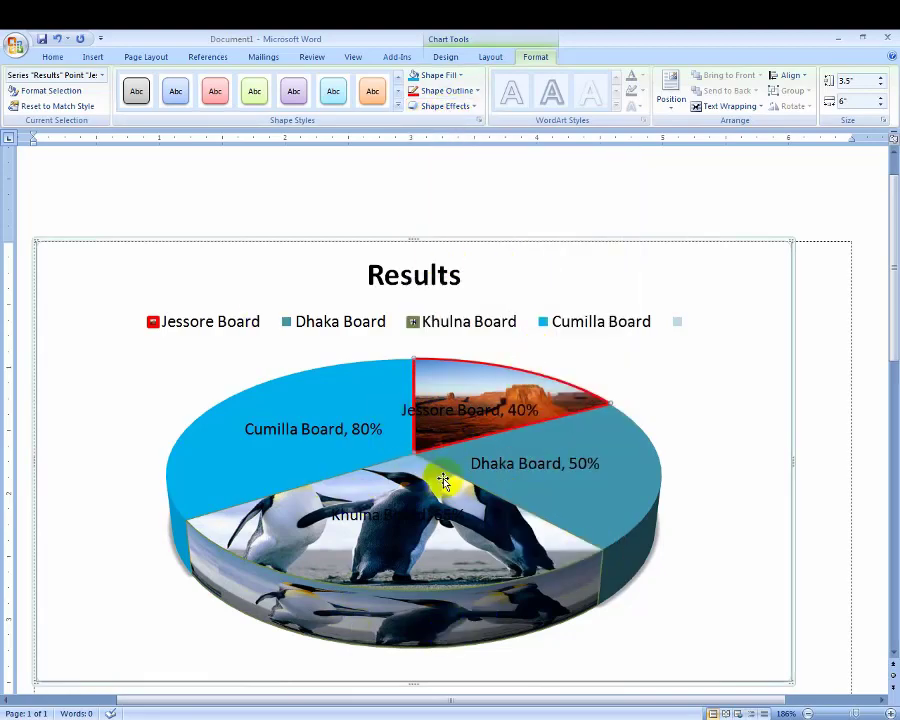
pyautogui.moveTo(893, 320); pyautogui.dragTo(893, 345)
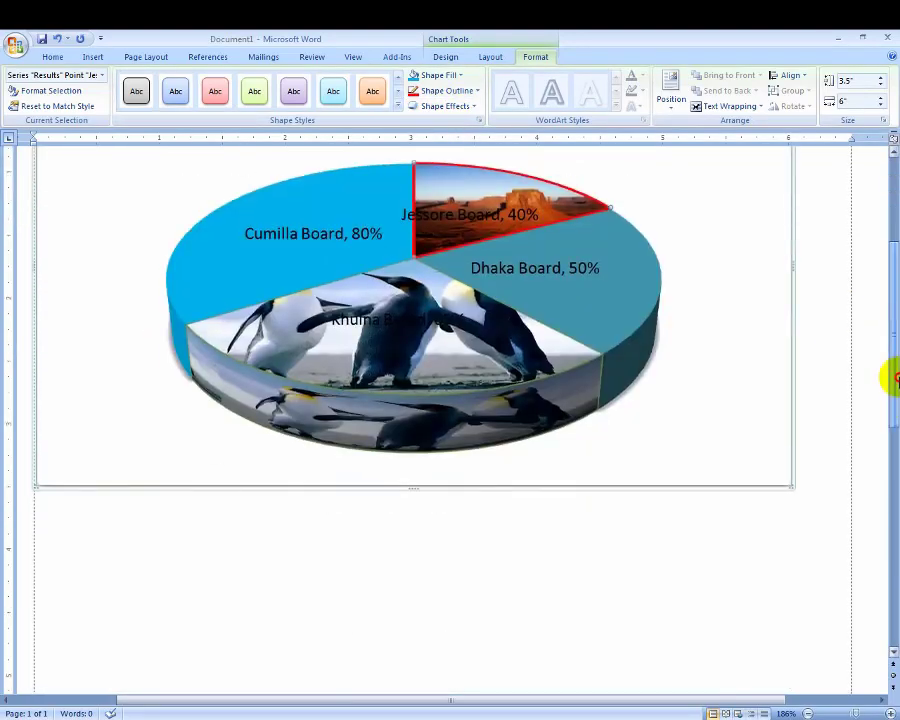
pyautogui.click(185, 414)
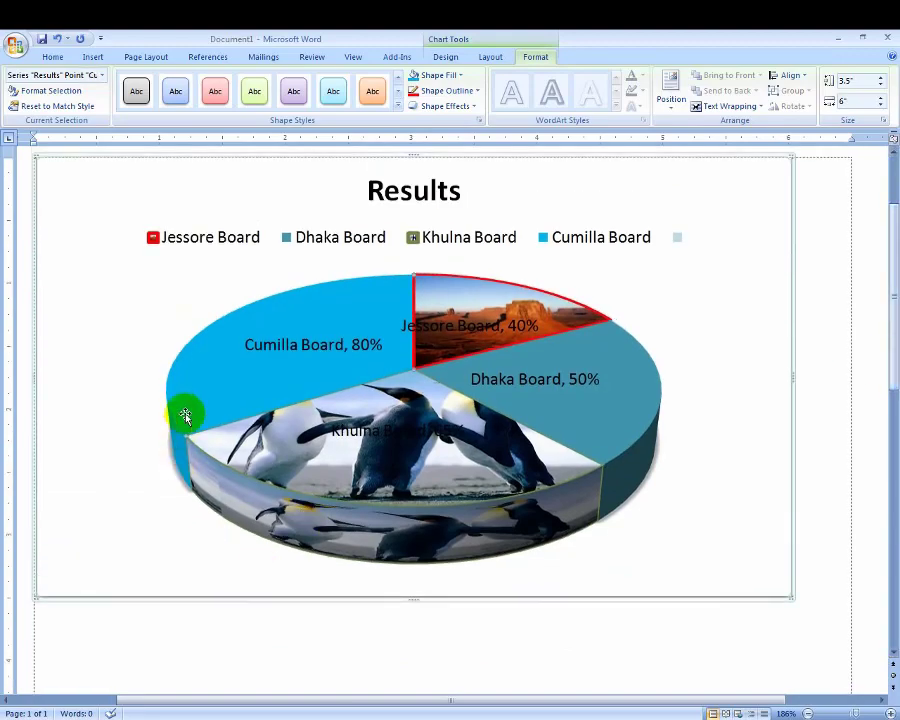
pyautogui.click(325, 364)
pyautogui.click(445, 106)
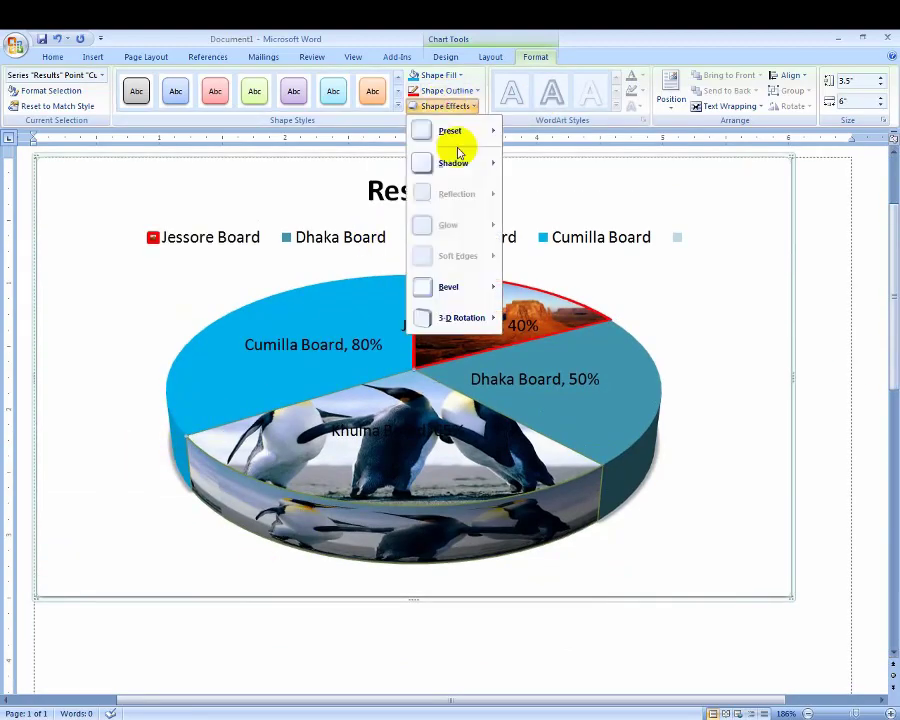
pyautogui.moveTo(425, 317)
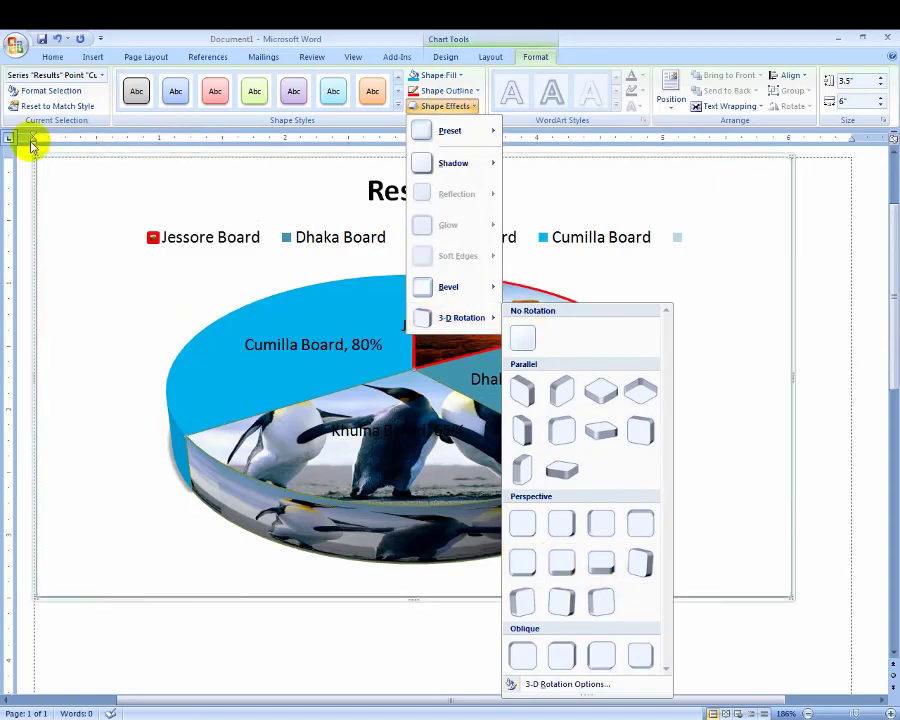
pyautogui.moveTo(480, 292)
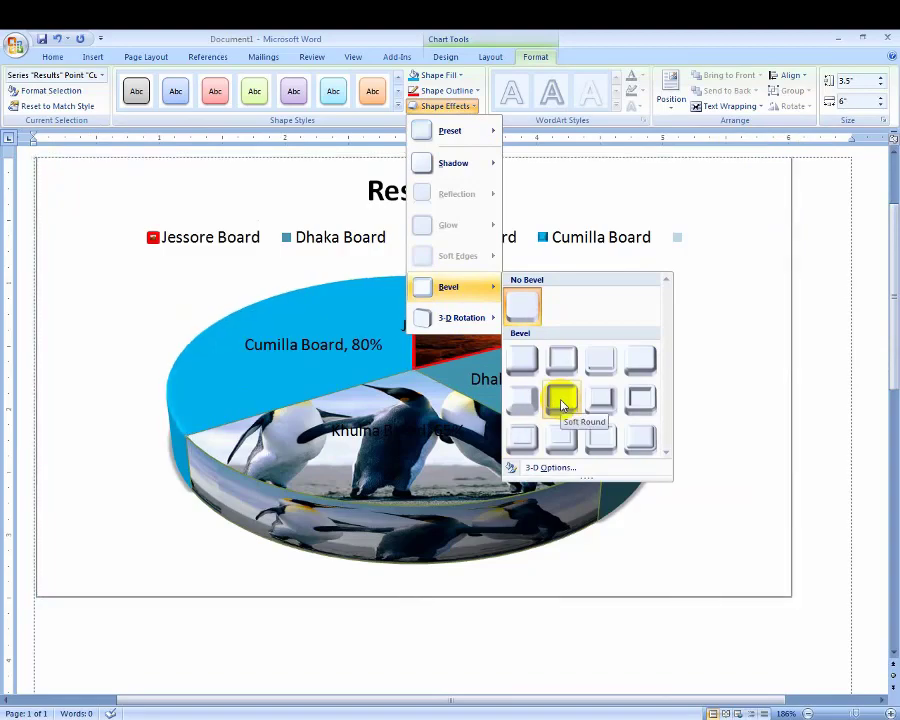
pyautogui.click(455, 108)
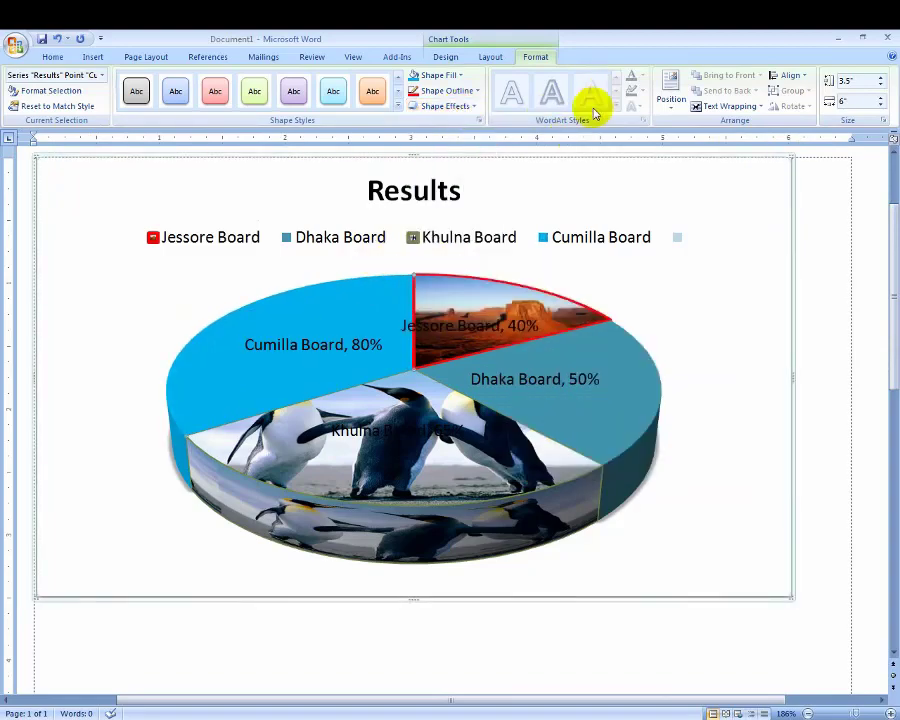
pyautogui.click(510, 333)
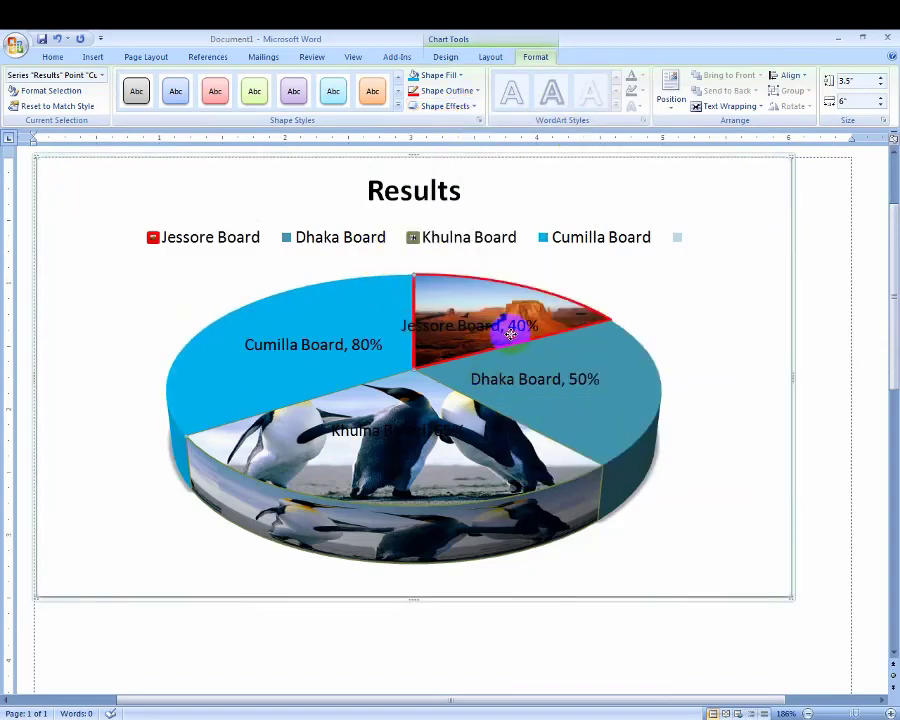
# Step: Apply a red boxed shape style to all data labels, after trying orange and light-blue styles
pyautogui.click(643, 78)
pyautogui.click(375, 367)
pyautogui.click(311, 343)
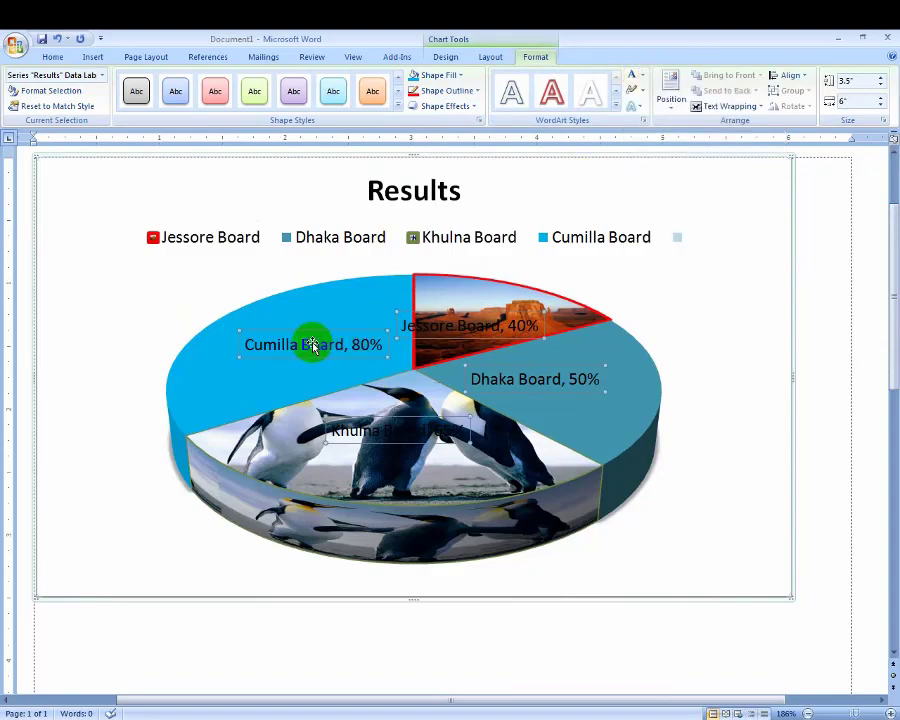
pyautogui.click(374, 327)
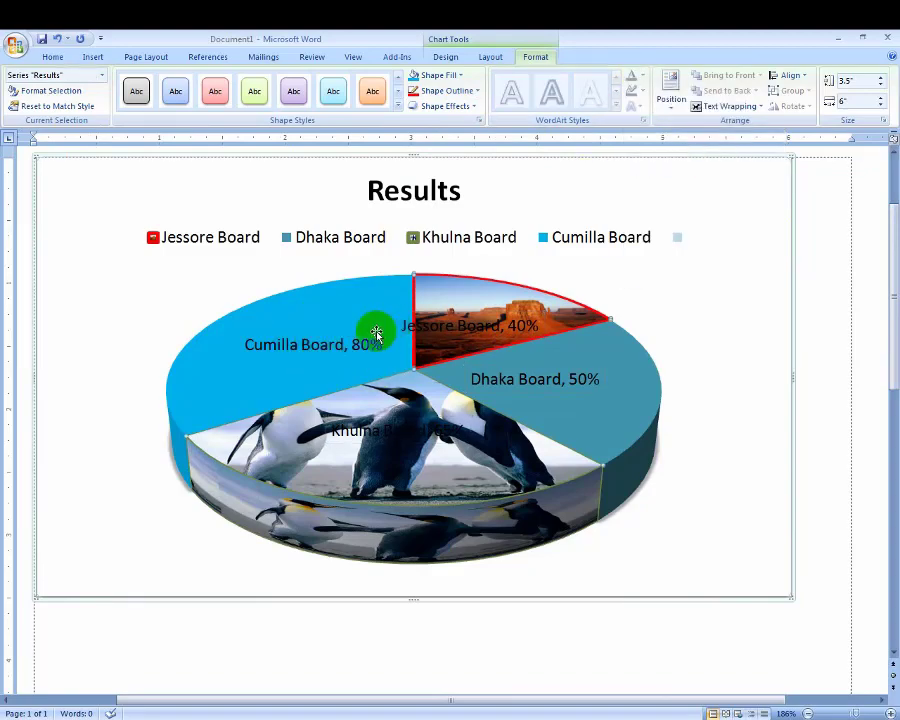
pyautogui.click(358, 338)
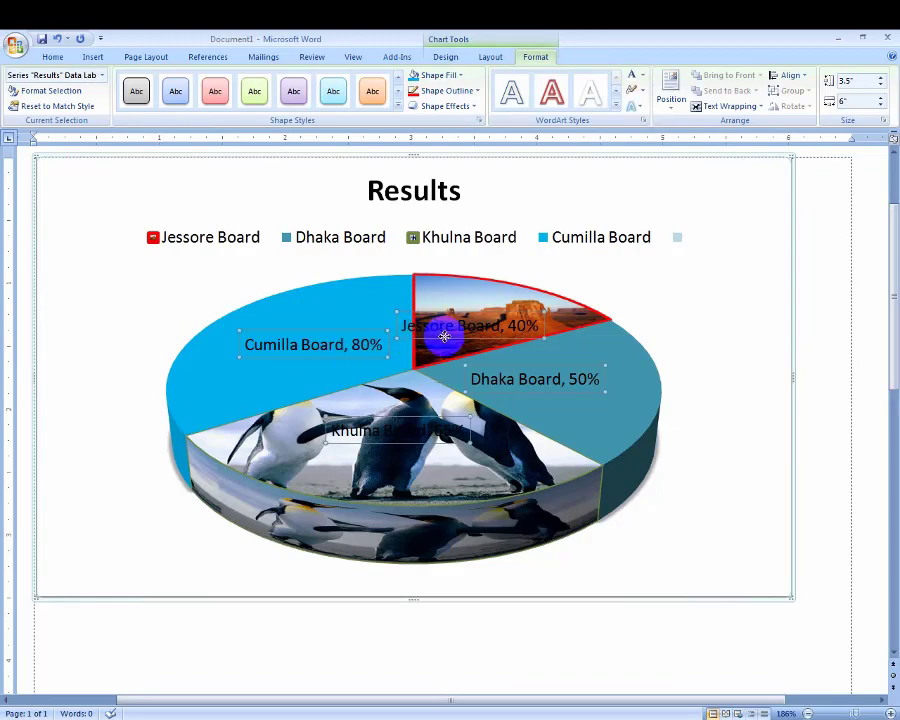
pyautogui.click(370, 95)
pyautogui.click(328, 98)
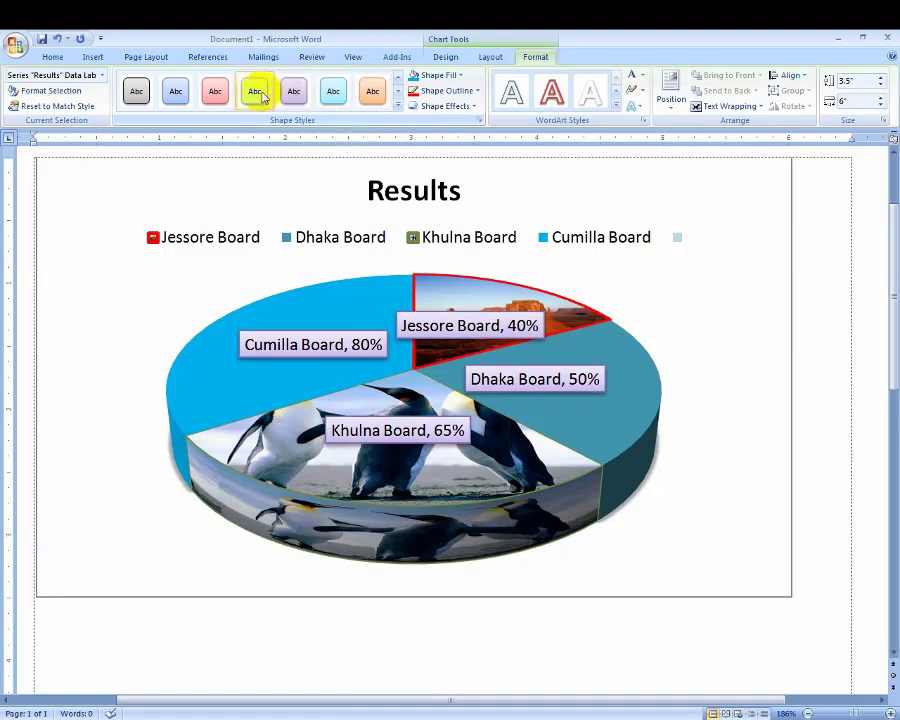
pyautogui.click(398, 105)
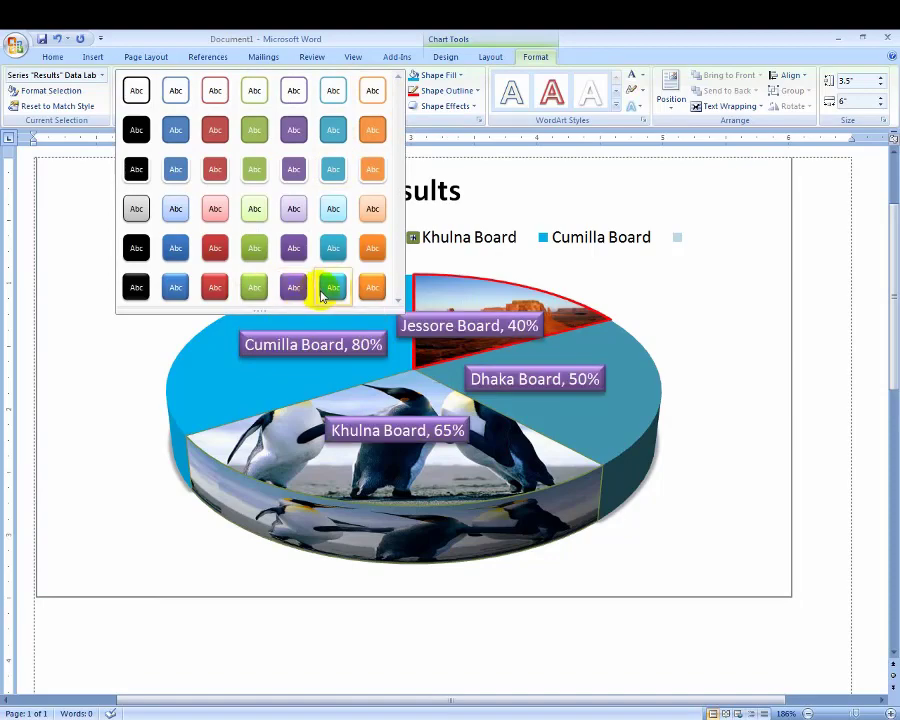
pyautogui.click(214, 289)
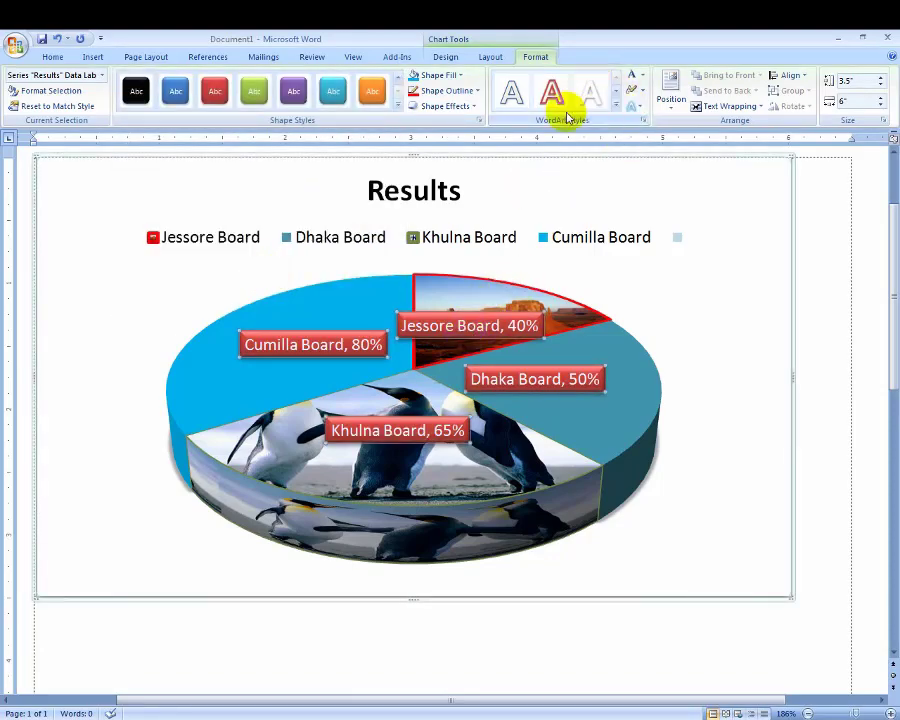
pyautogui.click(617, 110)
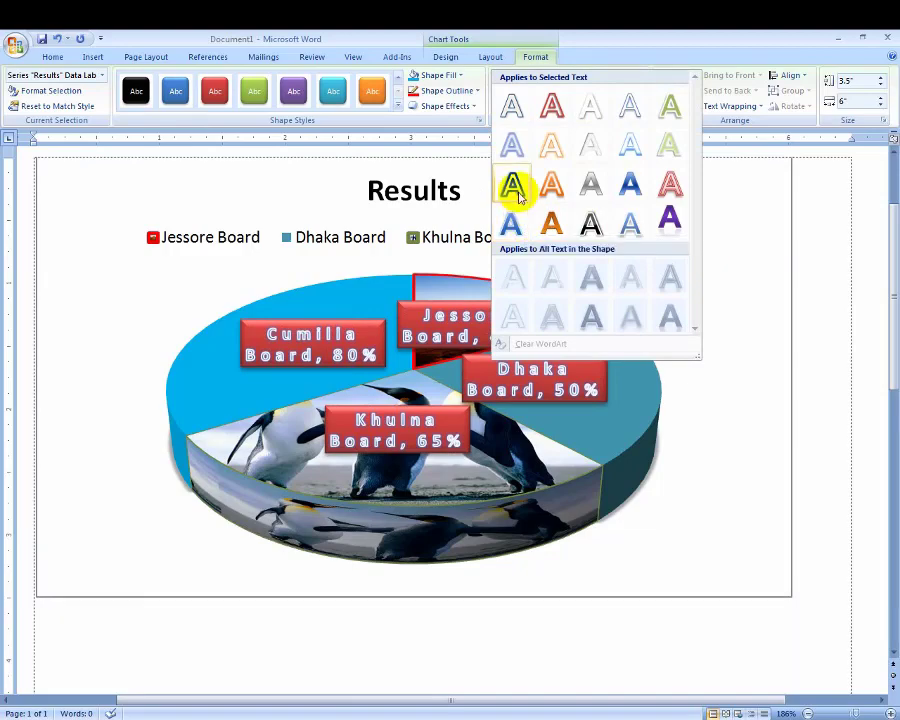
# Step: Make the data-label text yellow, leaving text outline and text effects unchanged
pyautogui.click(578, 44)
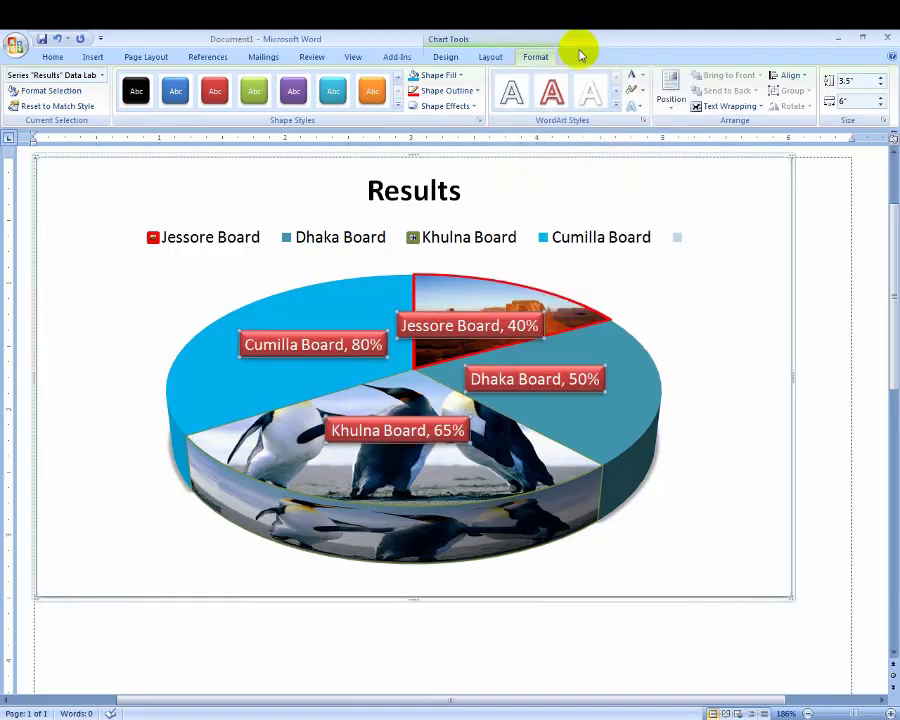
pyautogui.click(643, 80)
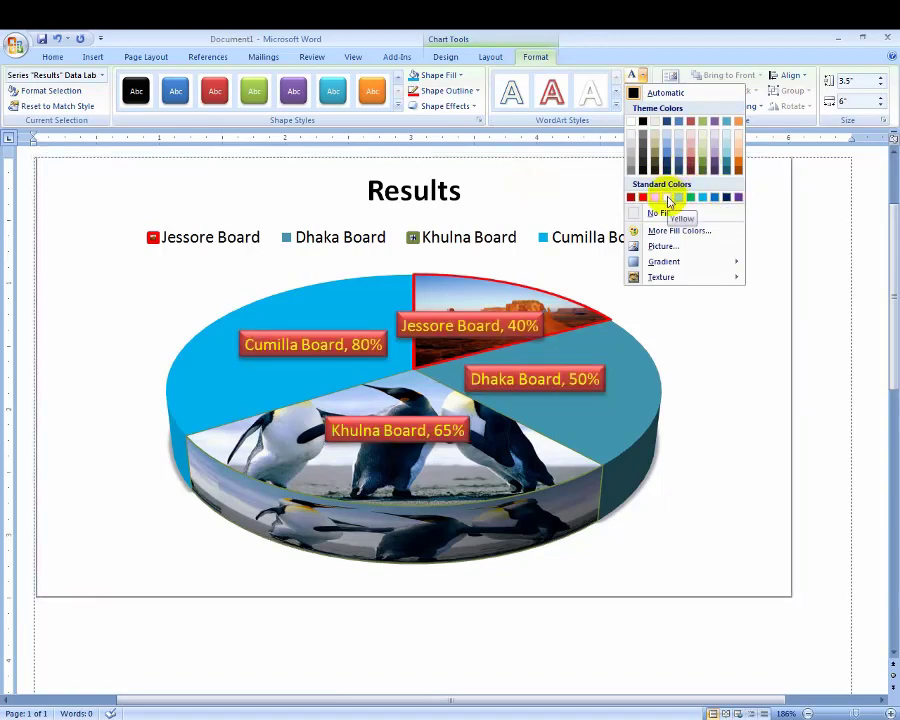
pyautogui.click(667, 197)
pyautogui.click(645, 93)
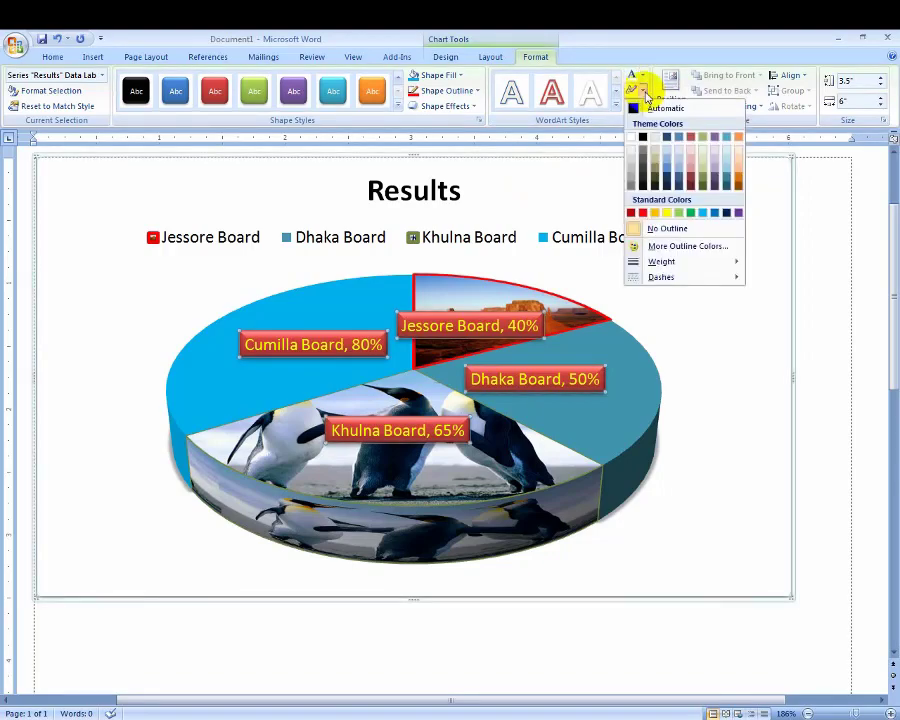
pyautogui.click(645, 93)
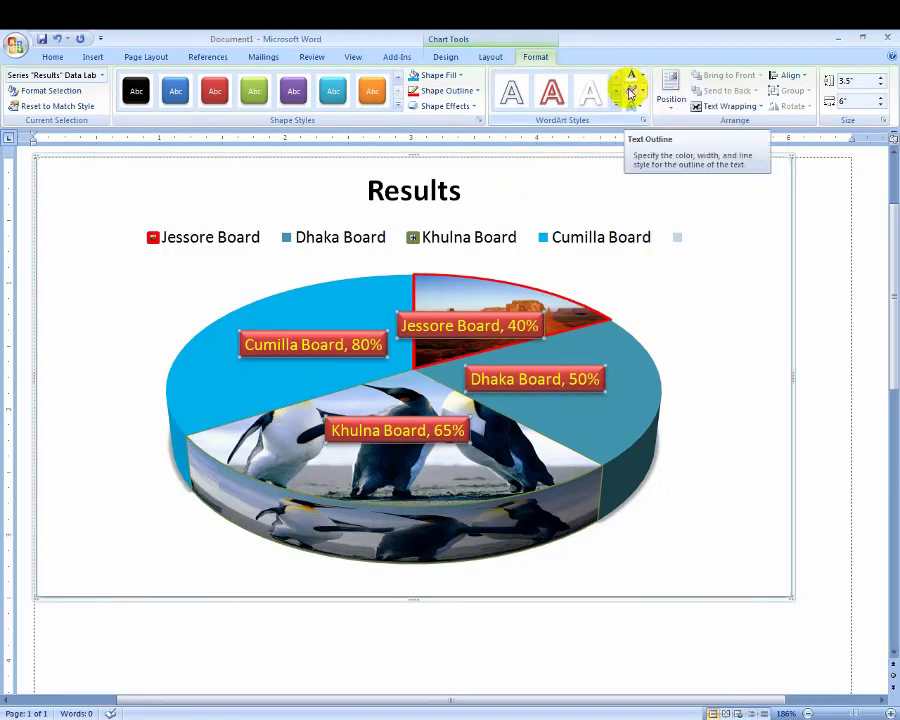
pyautogui.click(644, 93)
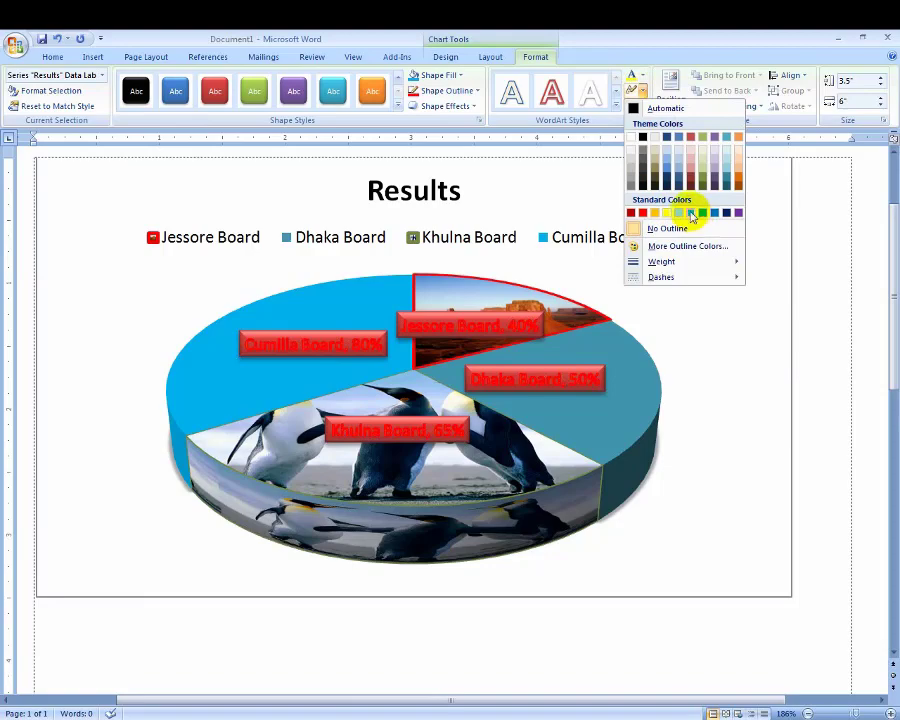
pyautogui.click(655, 115)
pyautogui.click(636, 105)
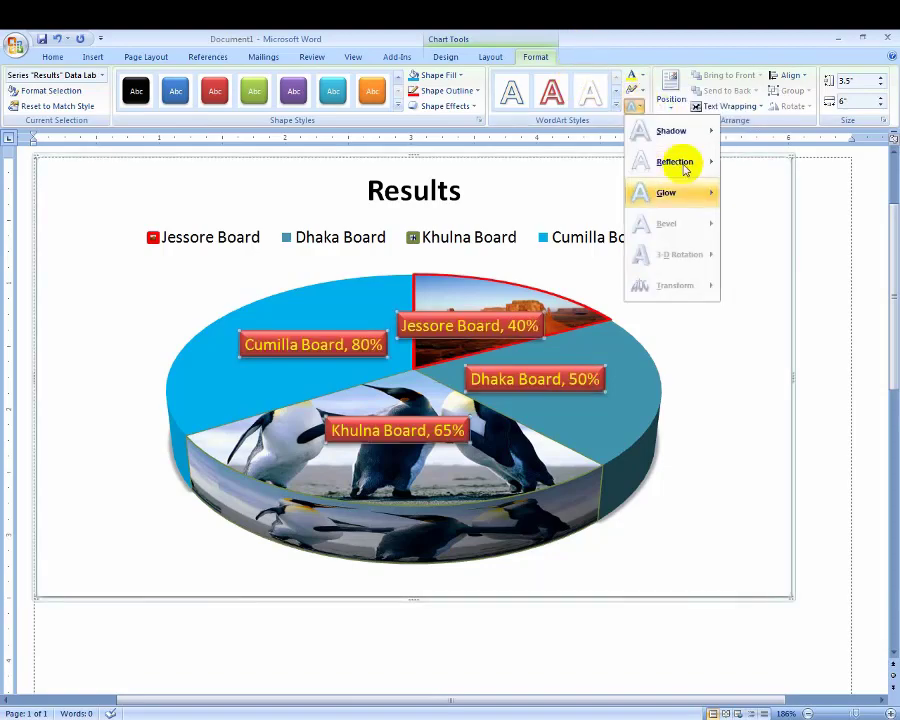
pyautogui.moveTo(684, 166)
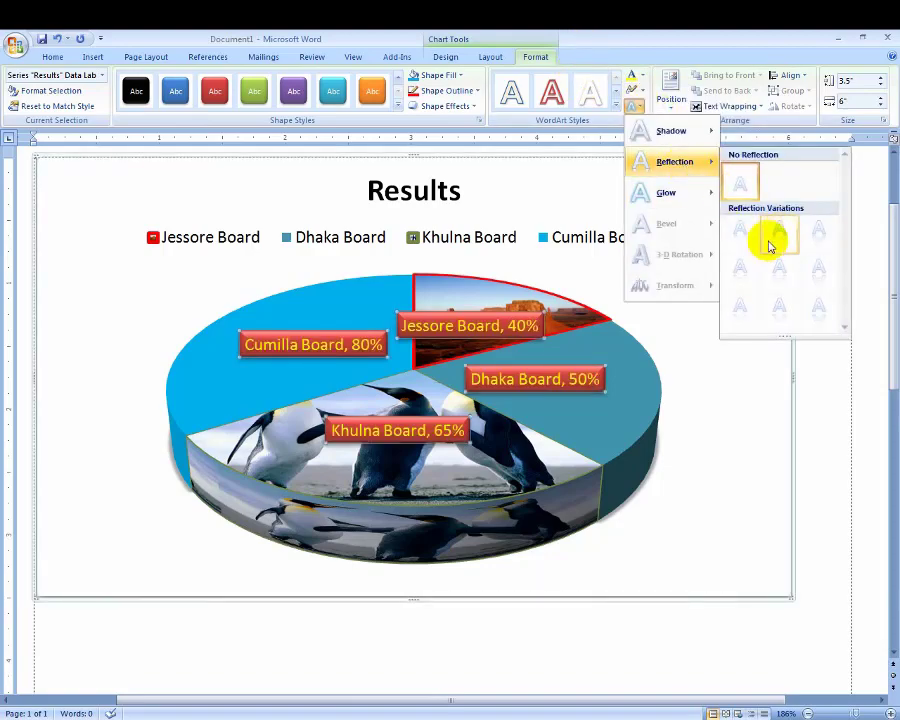
pyautogui.moveTo(695, 136)
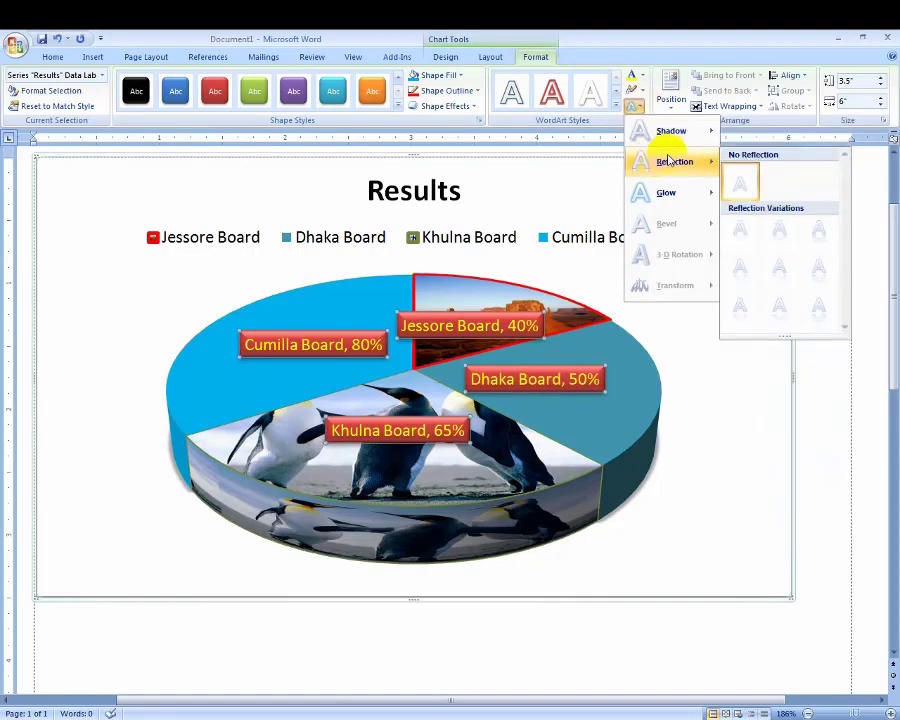
pyautogui.click(638, 108)
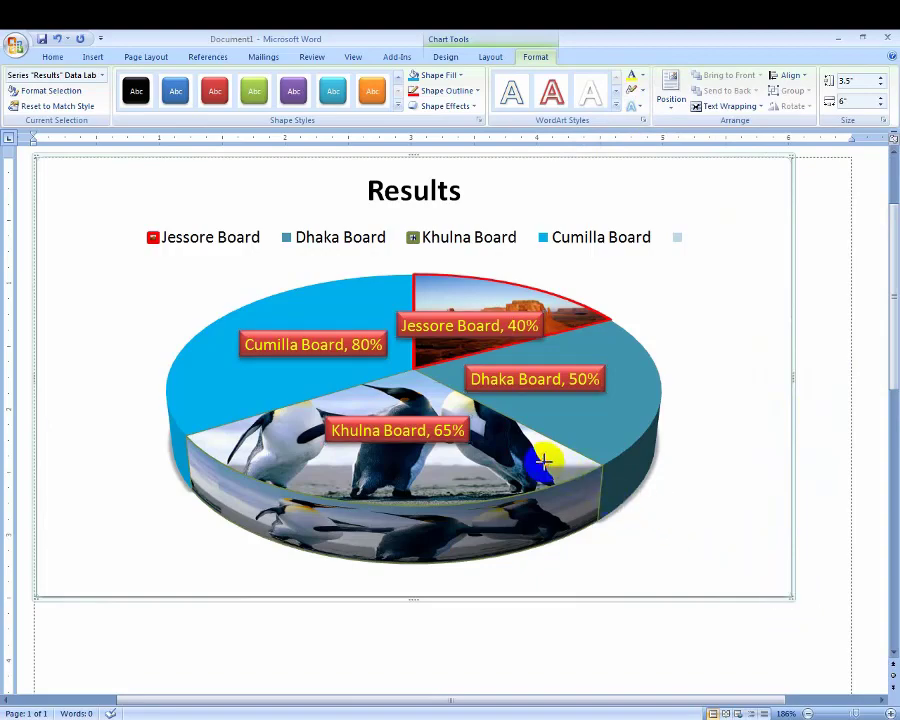
# Step: Resize the chart to about 3.56" by 5.55" and set its wrapping to Behind Text
pyautogui.moveTo(541, 461); pyautogui.dragTo(539, 463)
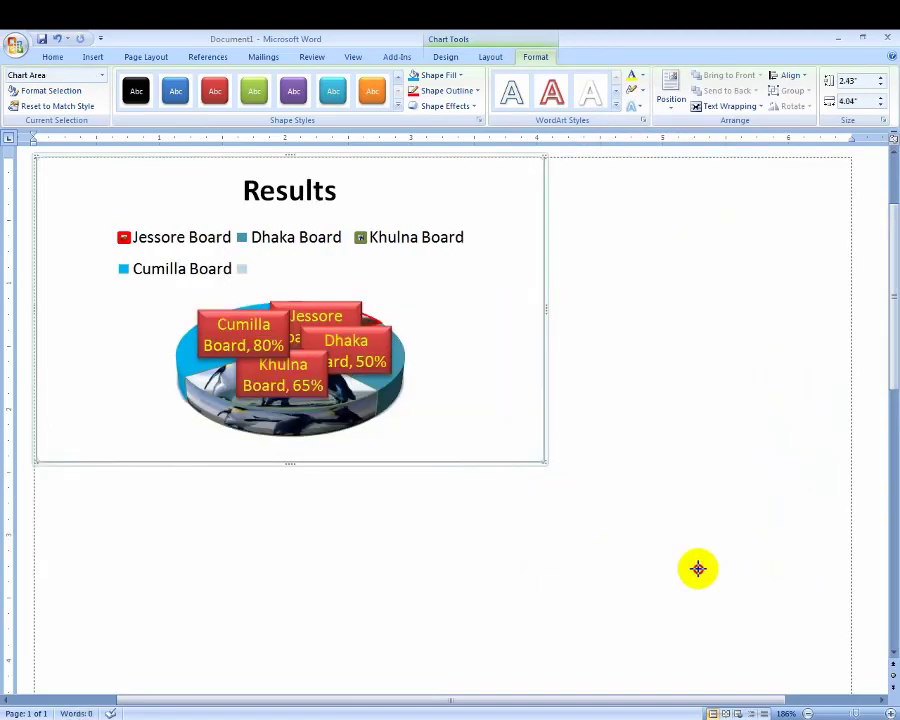
pyautogui.moveTo(546, 463); pyautogui.dragTo(710, 578)
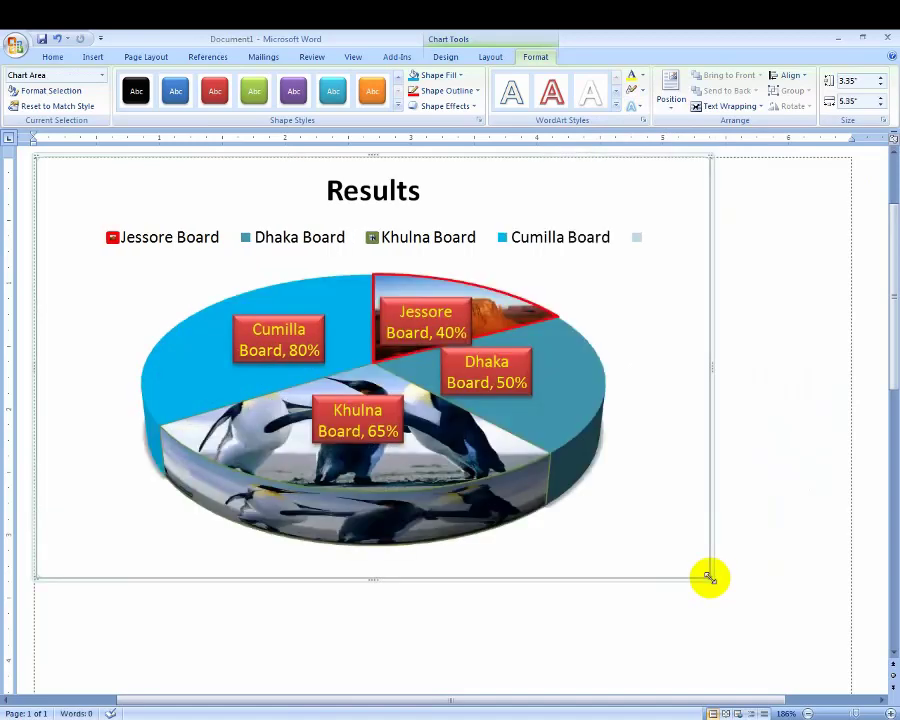
pyautogui.moveTo(735, 604); pyautogui.dragTo(736, 605)
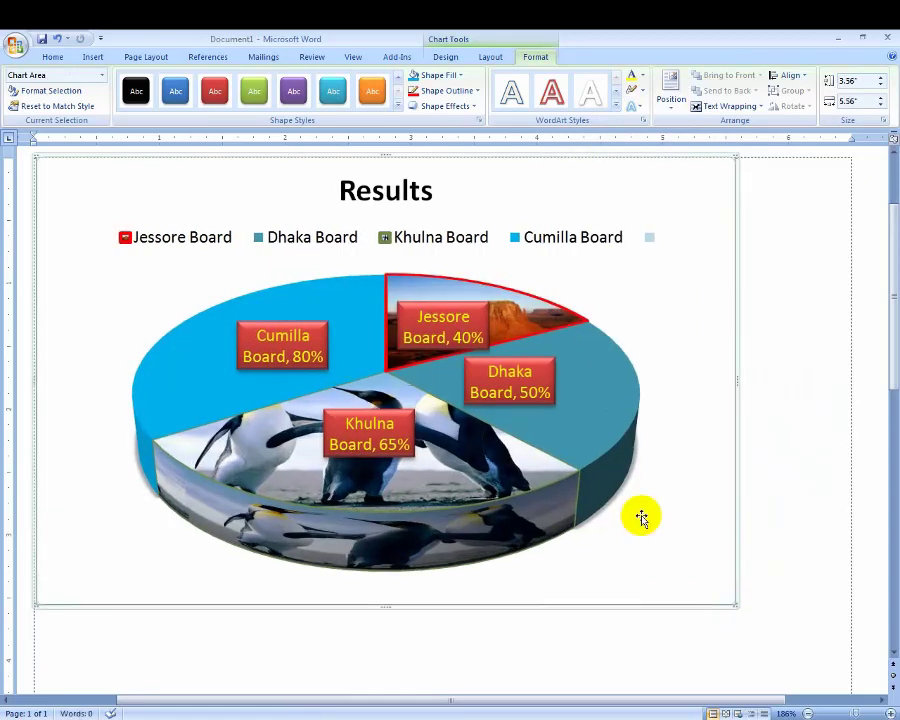
pyautogui.click(752, 106)
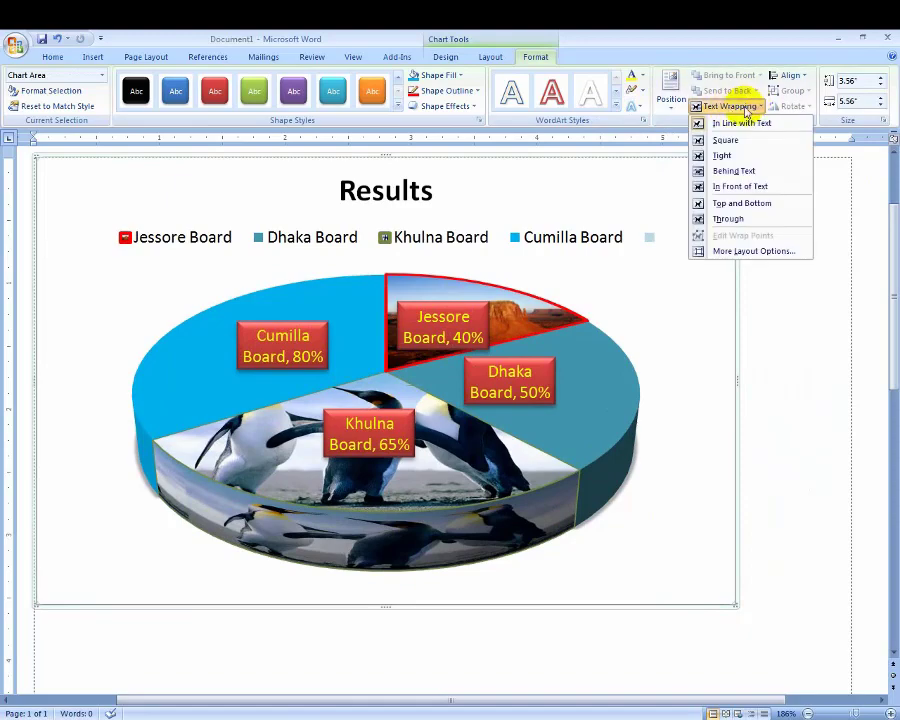
pyautogui.click(731, 172)
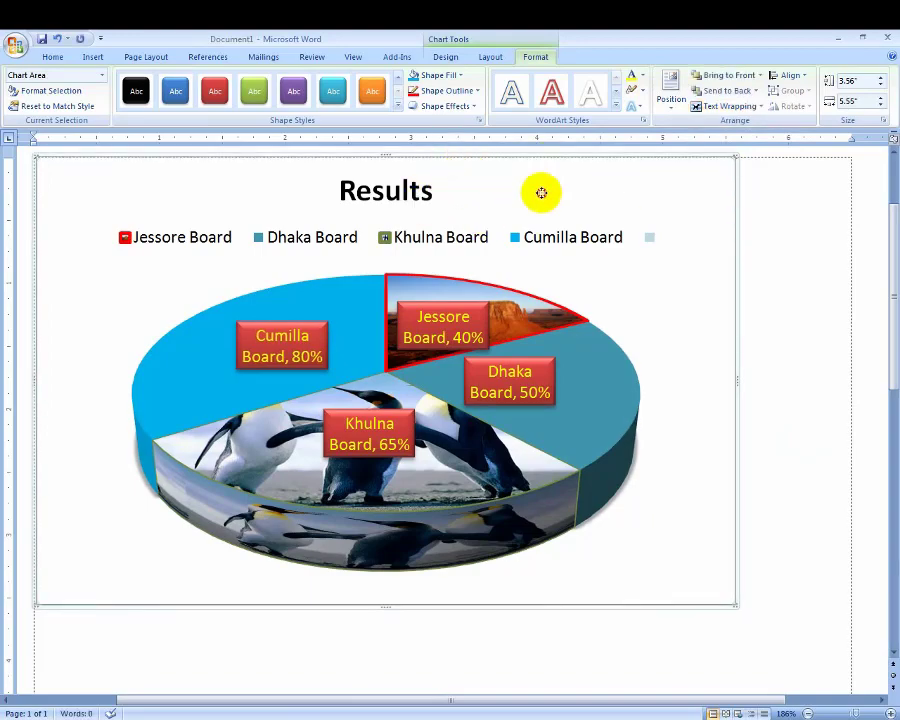
# Step: Zoom the page out to 170% and return the chart to the left margin
pyautogui.moveTo(453, 157); pyautogui.dragTo(541, 192)
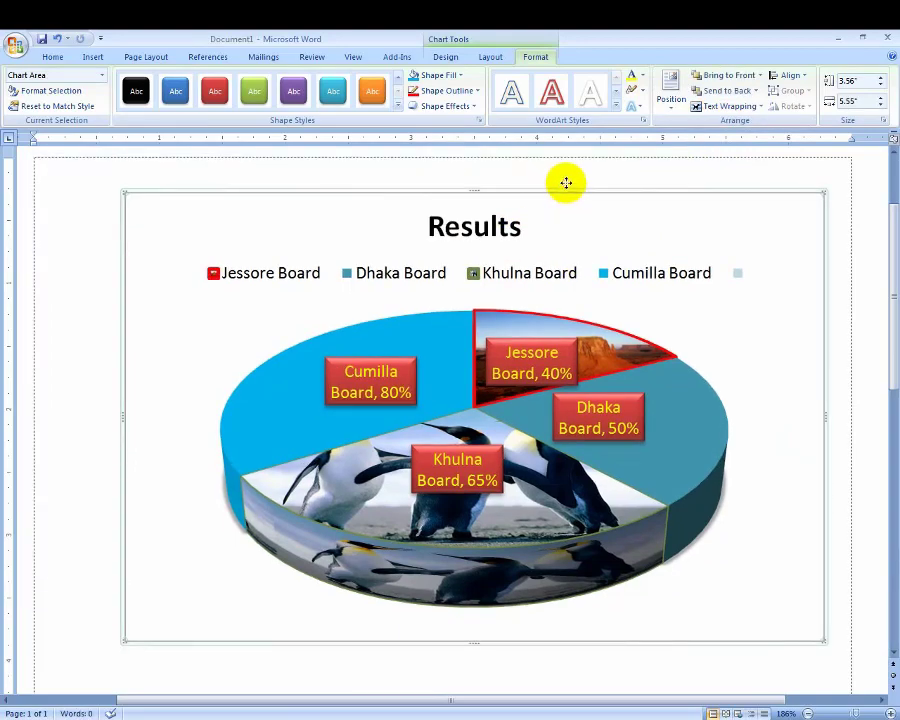
pyautogui.click(810, 713)
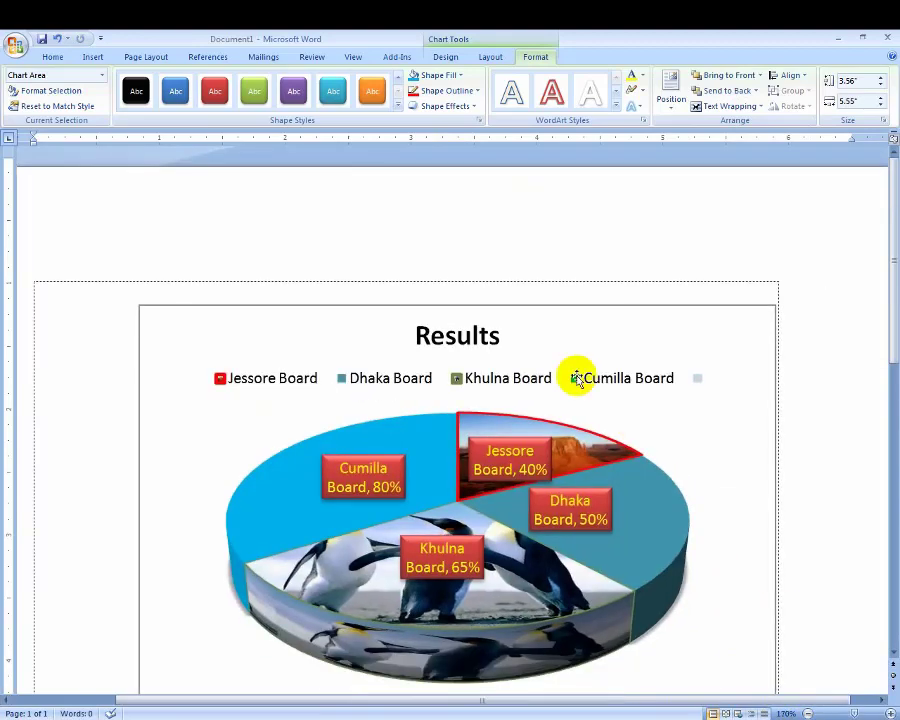
pyautogui.scroll(-3, 890, 381)
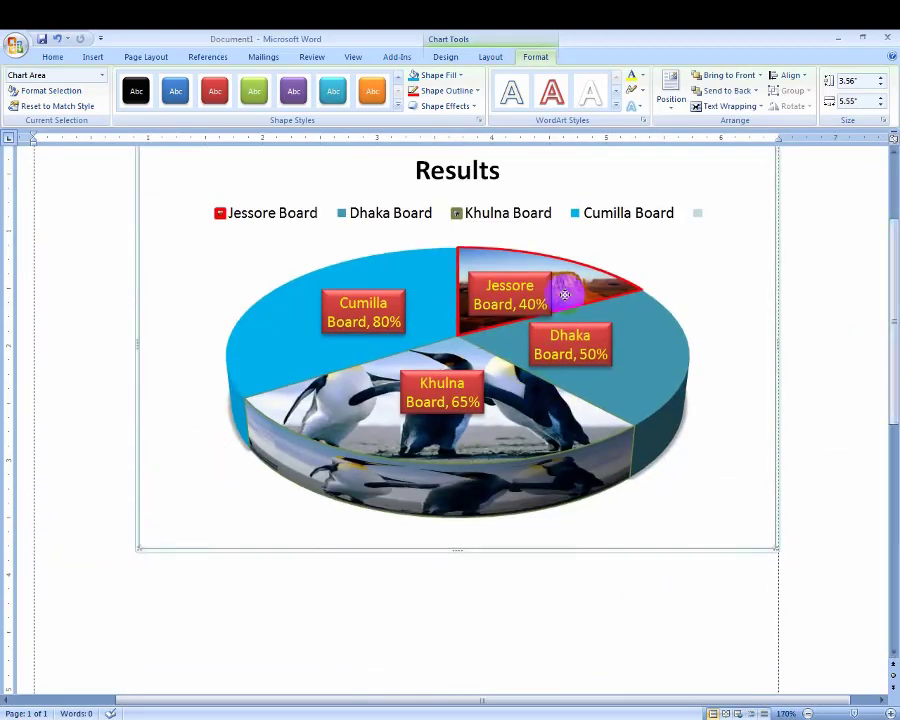
pyautogui.hotkey('ctrl', 'l')
pyautogui.moveTo(894, 230)
pyautogui.mouseDown()
pyautogui.moveTo(894, 293)
pyautogui.moveTo(878, 279)
pyautogui.mouseUp()
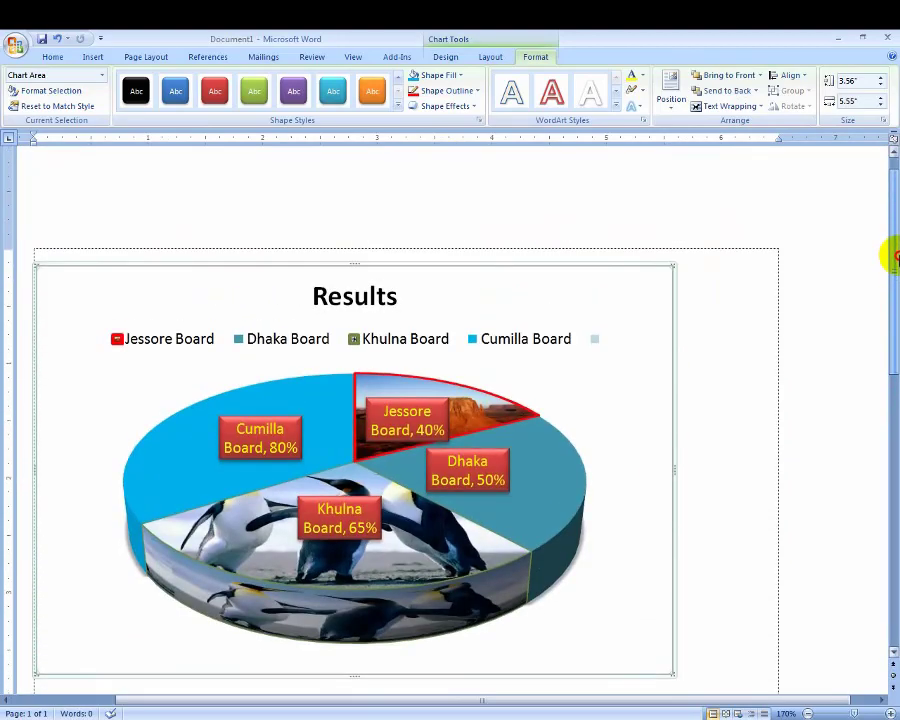
# Step: Resize the chart to 3" tall by 5.3" wide and drag it right toward the page centre
pyautogui.click(881, 84)
pyautogui.click(881, 91)
pyautogui.click(881, 91)
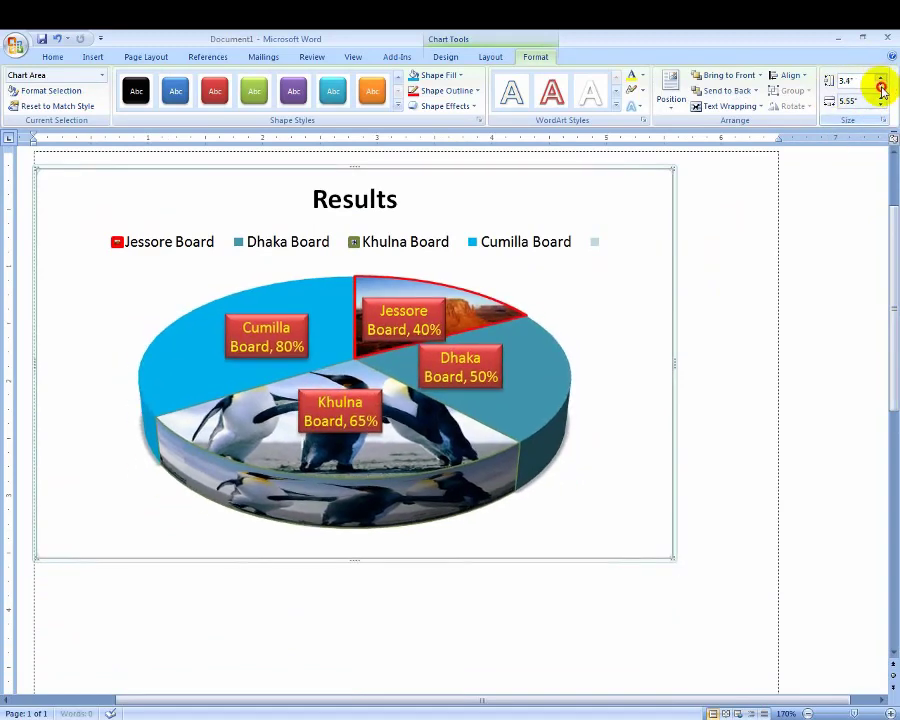
pyautogui.click(881, 91)
pyautogui.click(881, 91)
pyautogui.click(881, 91)
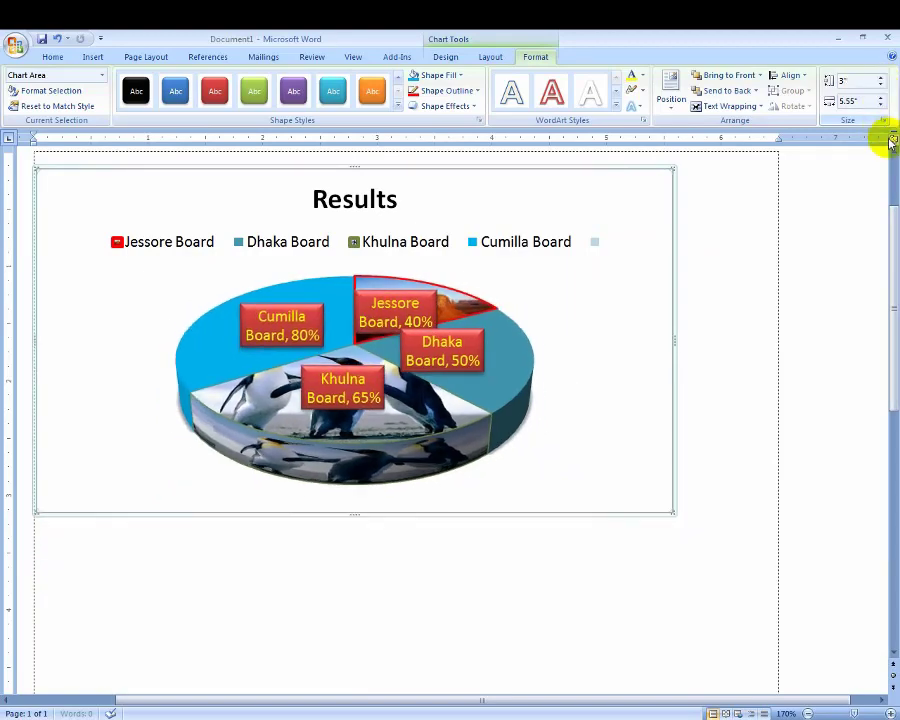
pyautogui.click(883, 110)
pyautogui.click(883, 110)
pyautogui.click(883, 110)
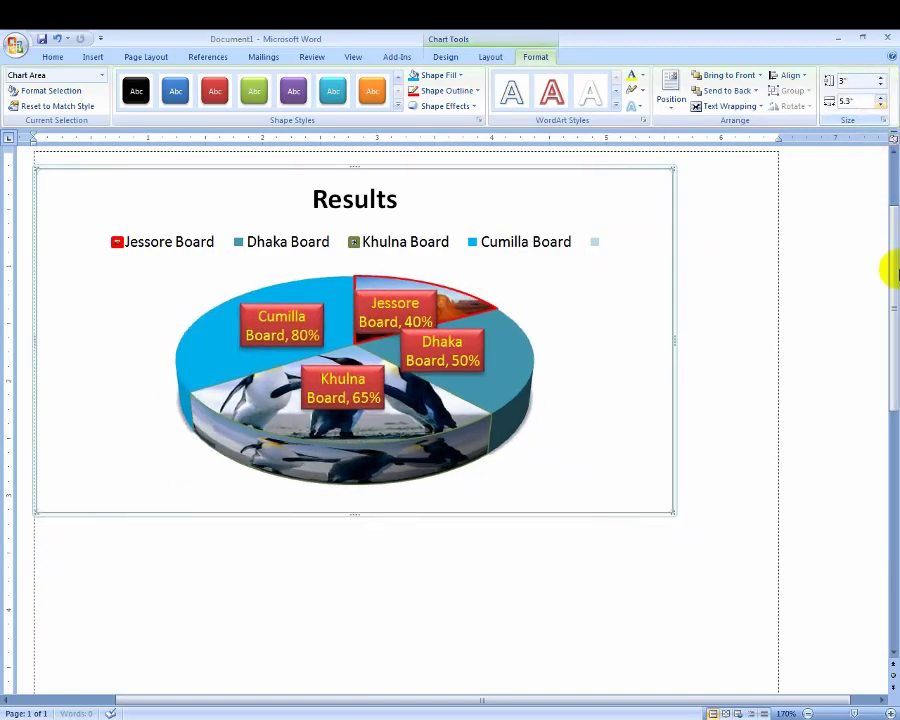
pyautogui.moveTo(890, 267)
pyautogui.mouseDown()
pyautogui.moveTo(893, 315)
pyautogui.moveTo(886, 231)
pyautogui.mouseUp()
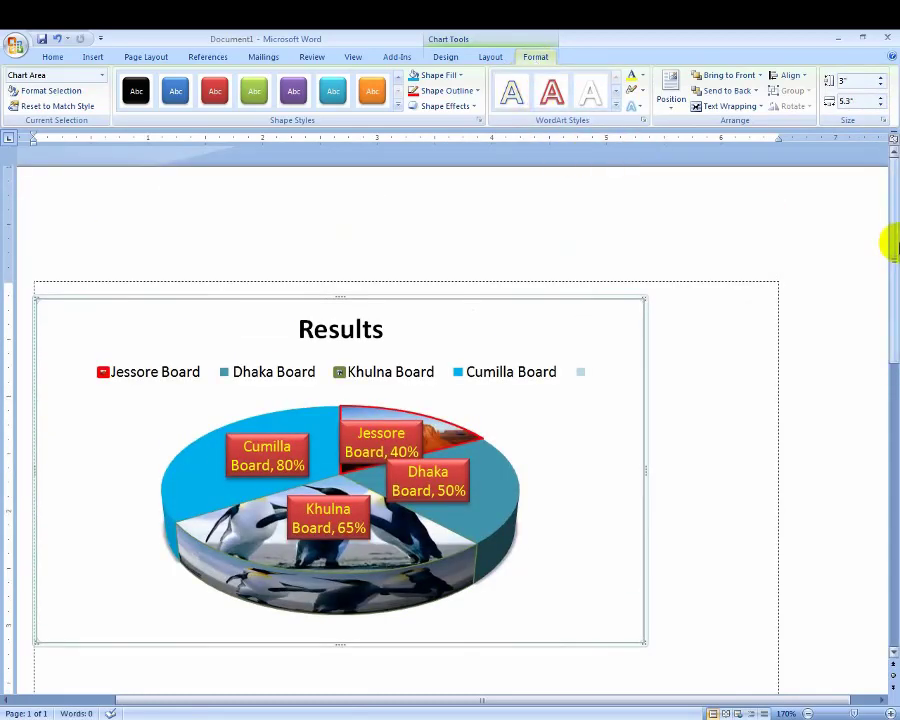
pyautogui.moveTo(889, 280); pyautogui.dragTo(890, 245)
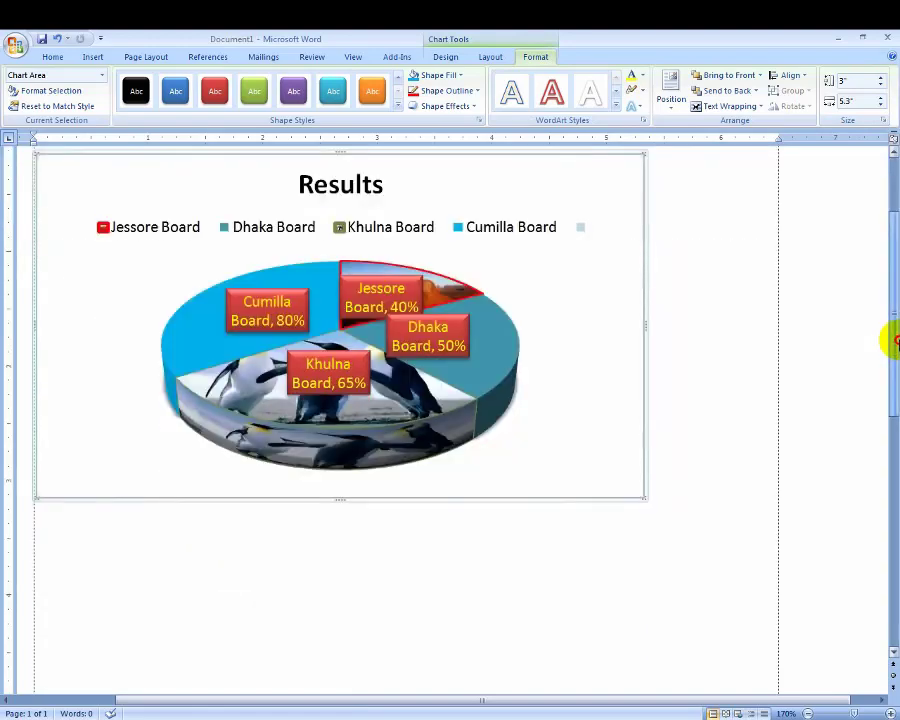
pyautogui.click(92, 56)
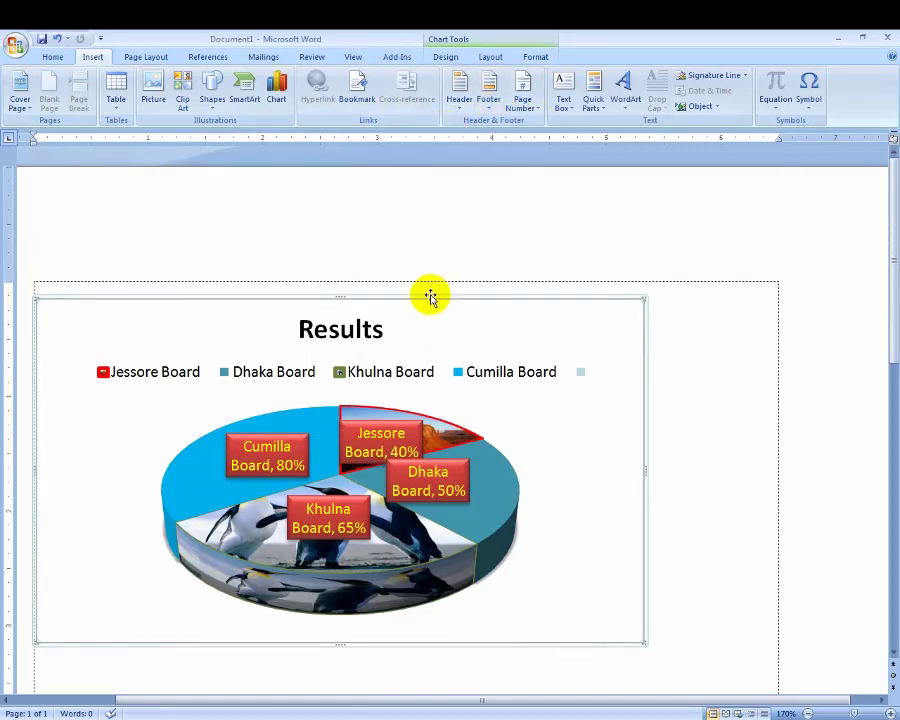
pyautogui.moveTo(473, 303); pyautogui.dragTo(464, 318)
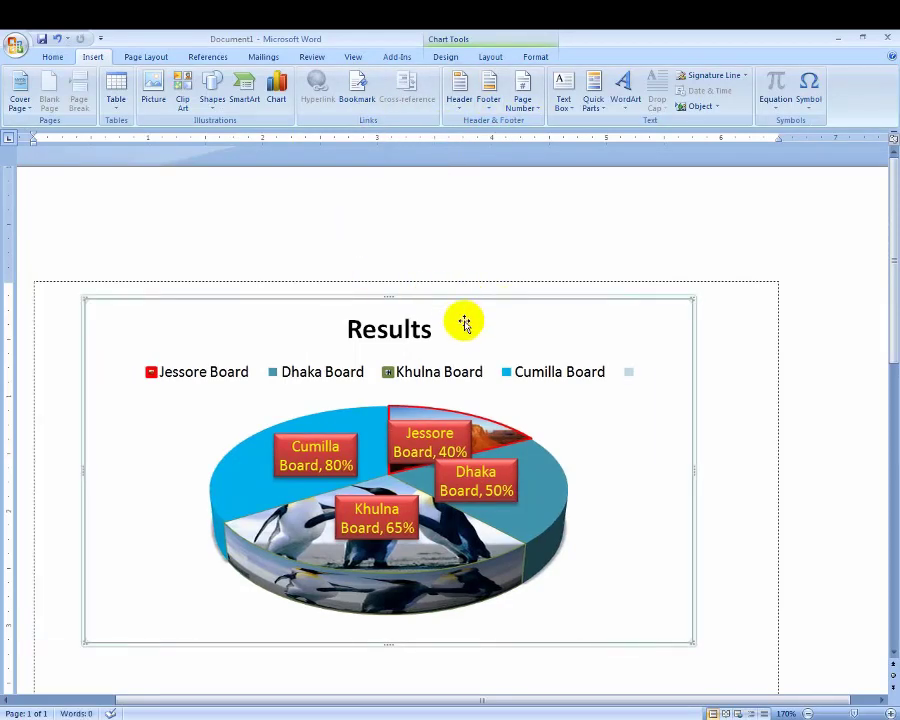